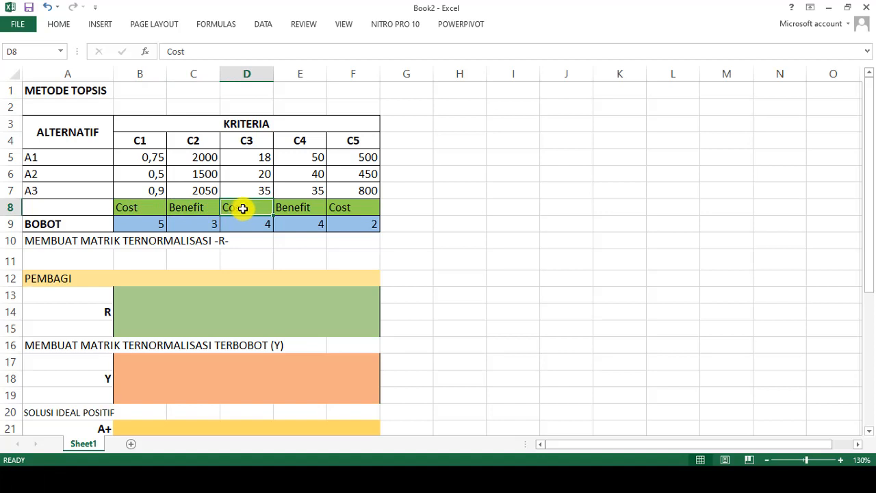
# - Review the cost and benefit types of criteria C4 and C5 and the C1 weight in the BOBOT row
pyautogui.click(299, 210)
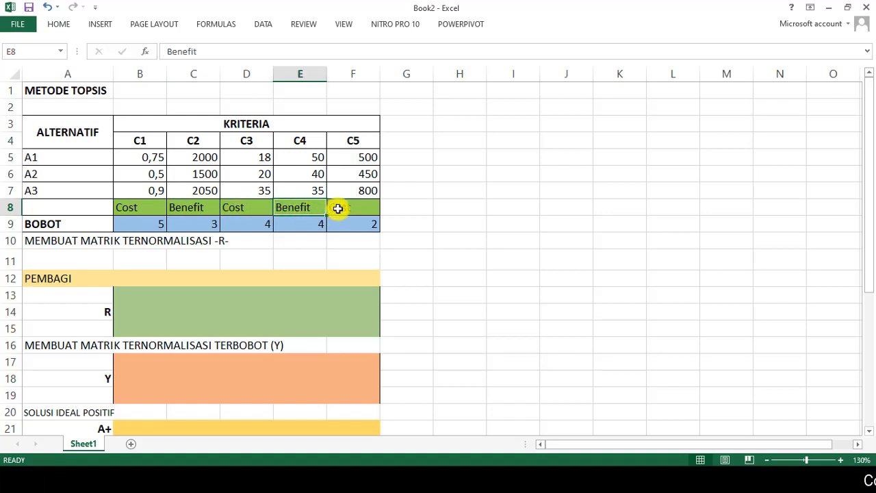
pyautogui.click(342, 207)
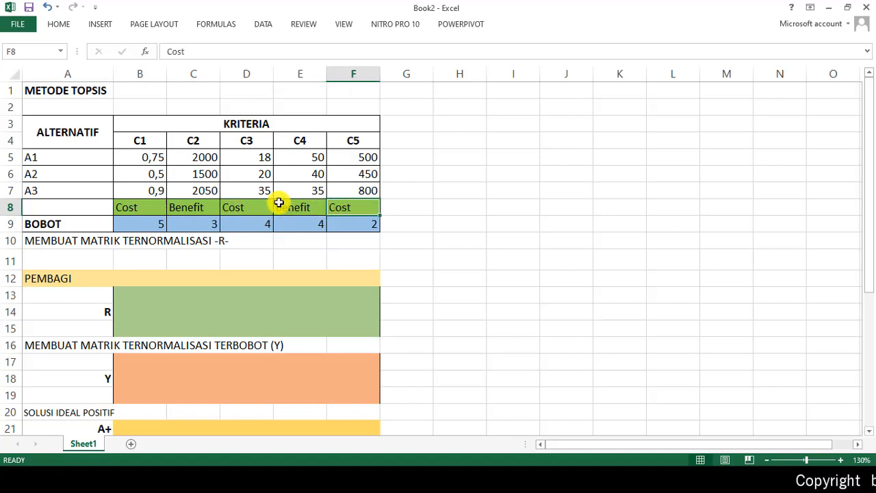
pyautogui.click(149, 228)
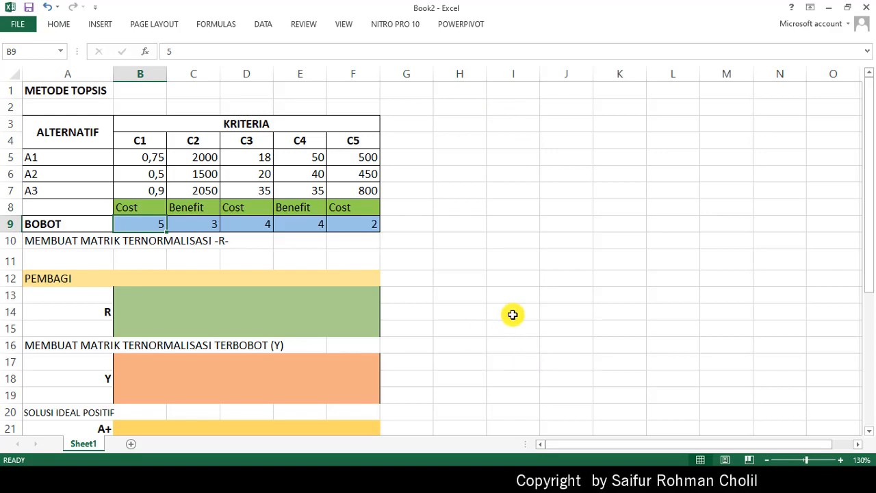
# - Switch to METODE TOPSIS.pdf in Nitro Pro and consult the normalised matrix R formula on page 15
pyautogui.click(453, 479)
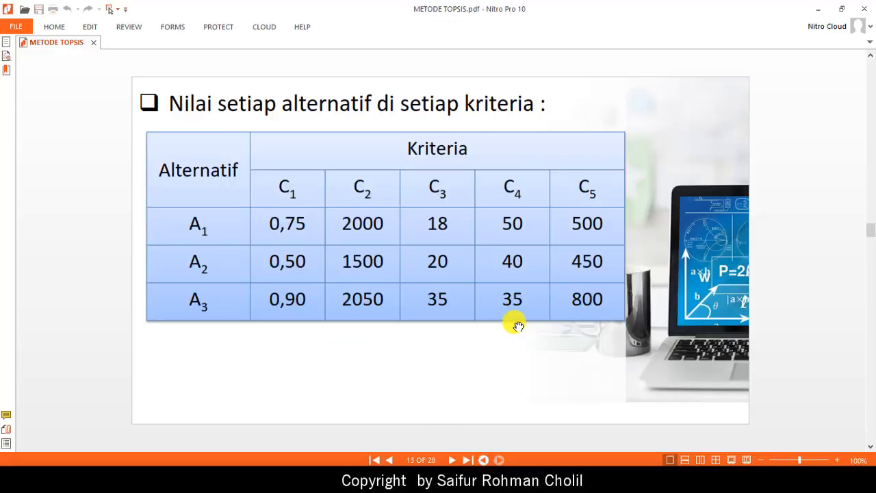
pyautogui.scroll(-1, 453, 308)
pyautogui.scroll(-1, 453, 309)
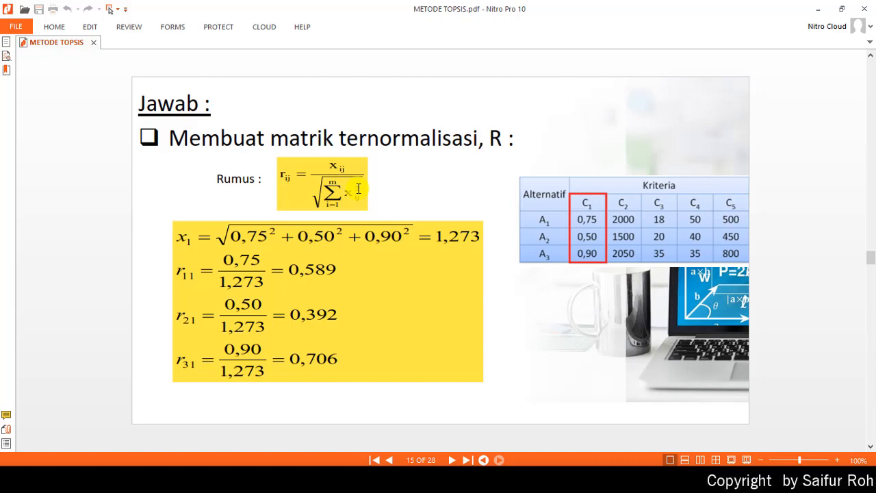
# - Switch back to Excel and enter the C1 divisor formula =SQRT((B5^2)+(B6^2)+(B7^2)) in PEMBAGI cell B12
pyautogui.hotkey('alt', 'Tab')
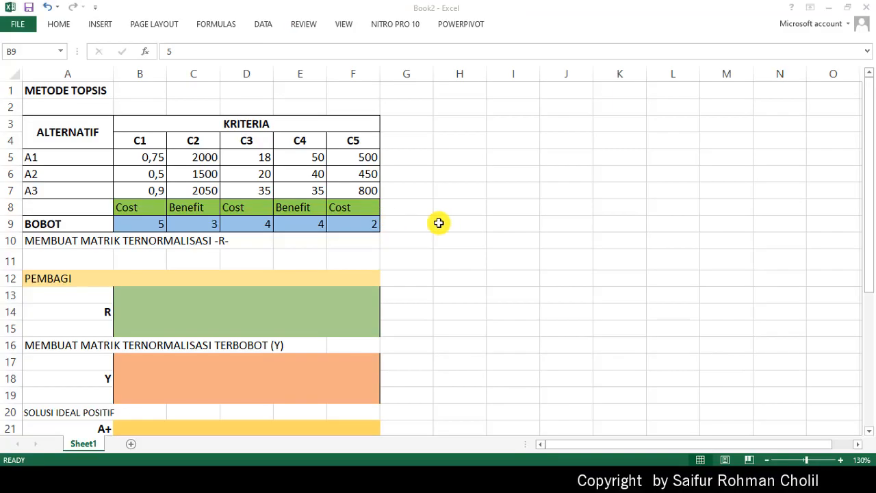
pyautogui.click(137, 281)
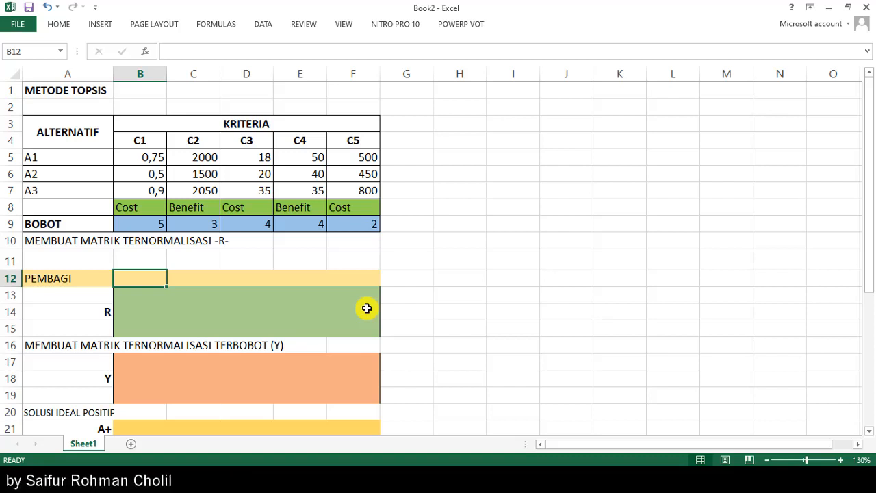
pyautogui.write('=s')
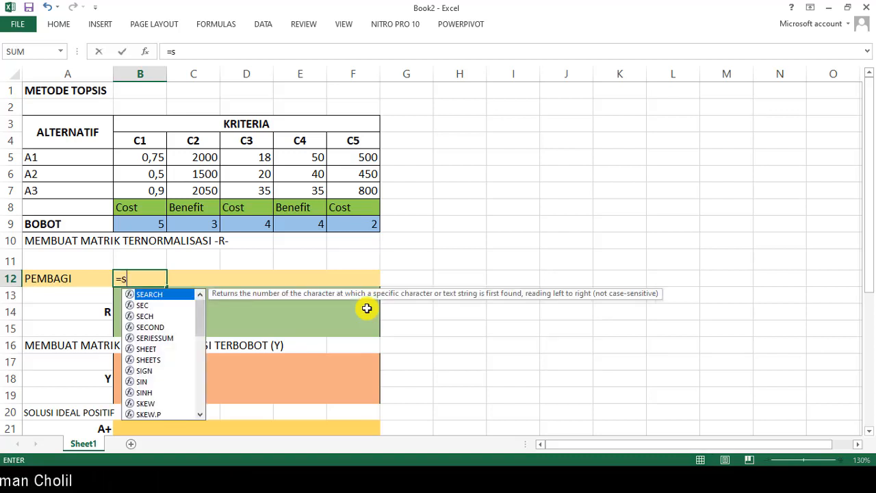
pyautogui.write('qrt')
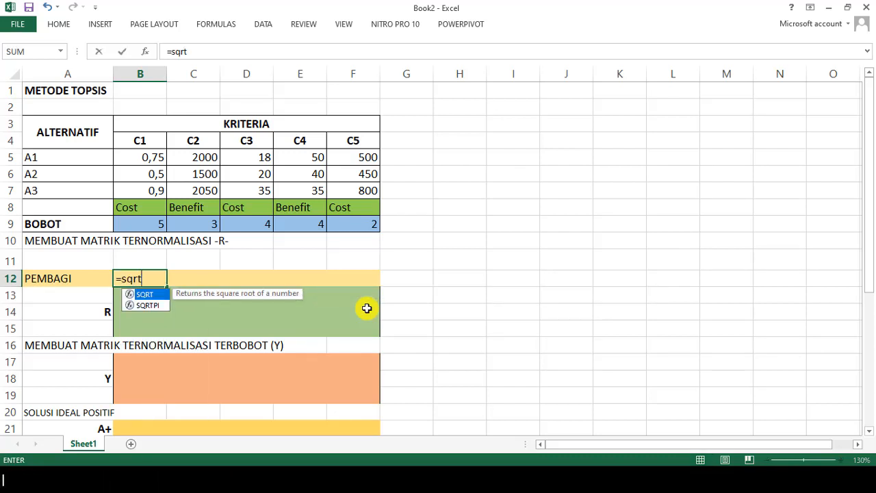
pyautogui.press('BackSpace')
pyautogui.press('BackSpace')
pyautogui.press('BackSpace')
pyautogui.write('S')
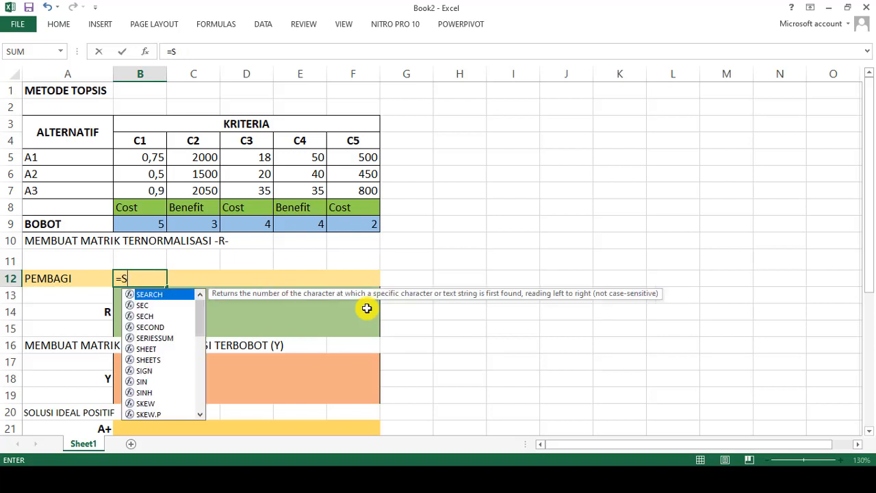
pyautogui.write('QRT')
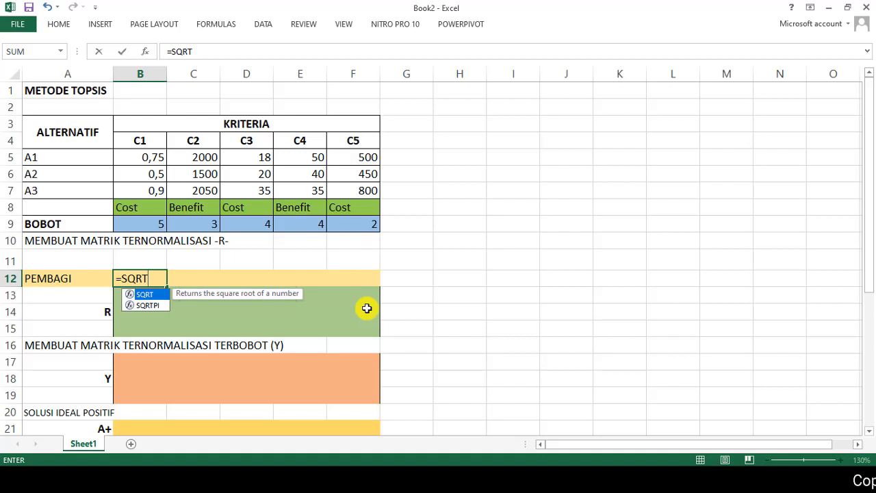
pyautogui.write('(')
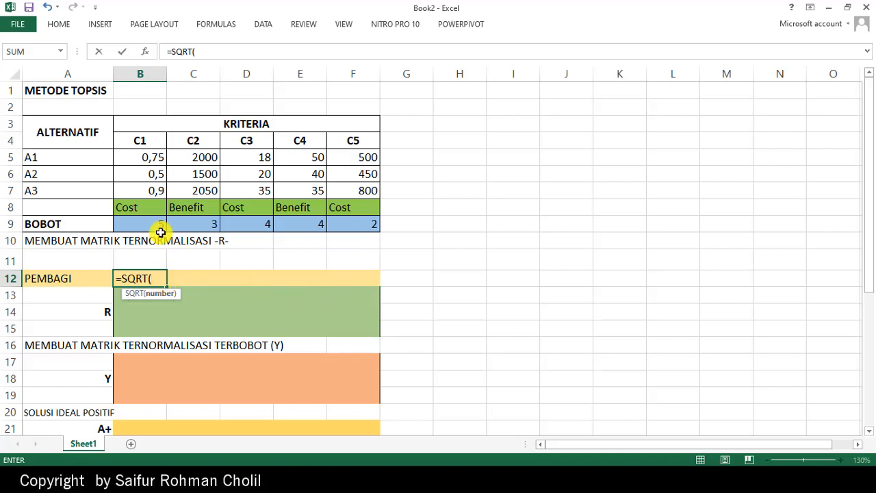
pyautogui.click(147, 160)
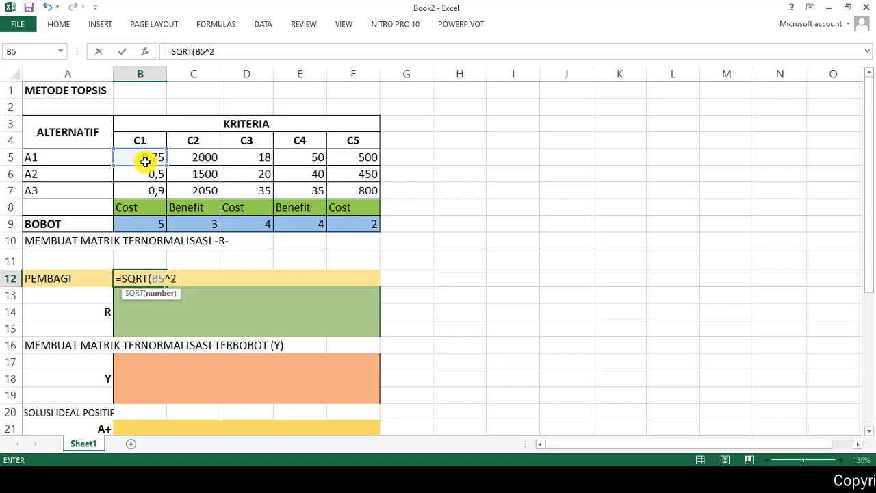
pyautogui.write('+')
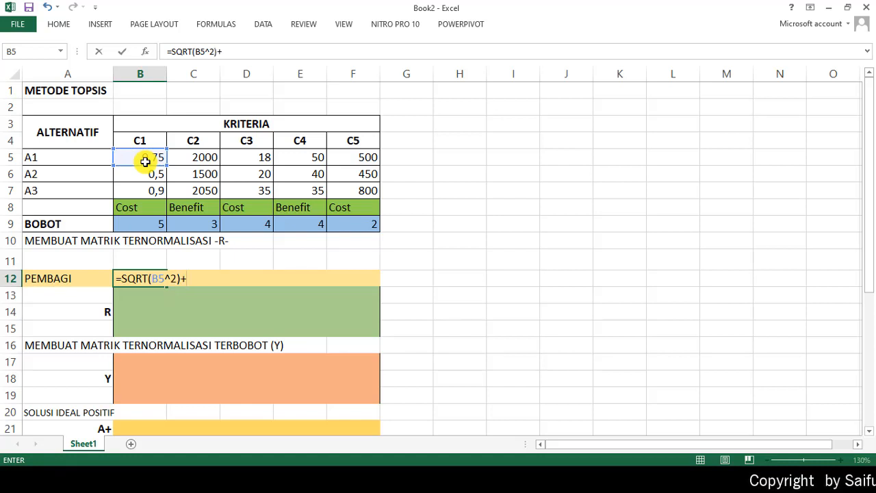
pyautogui.click(152, 279)
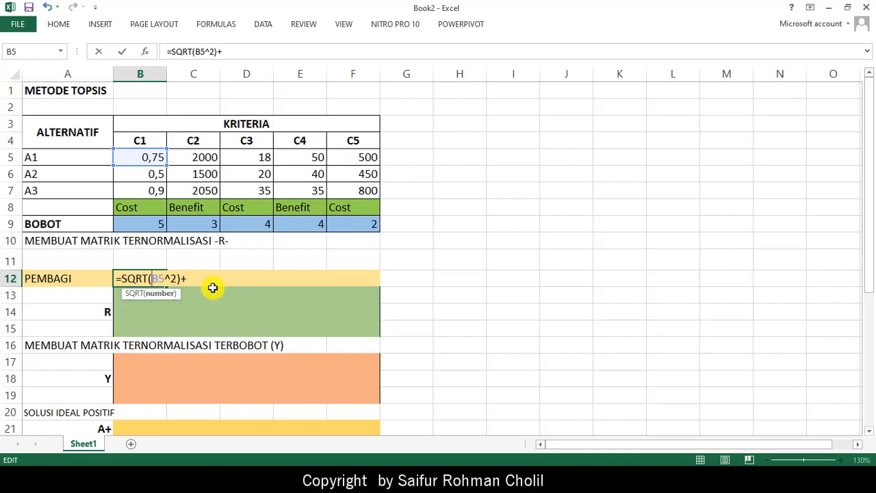
pyautogui.write('(')
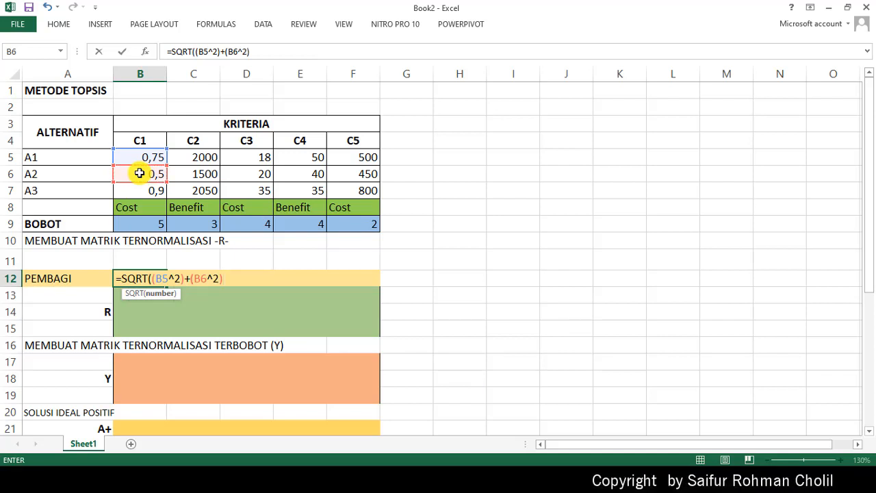
pyautogui.write('+(')
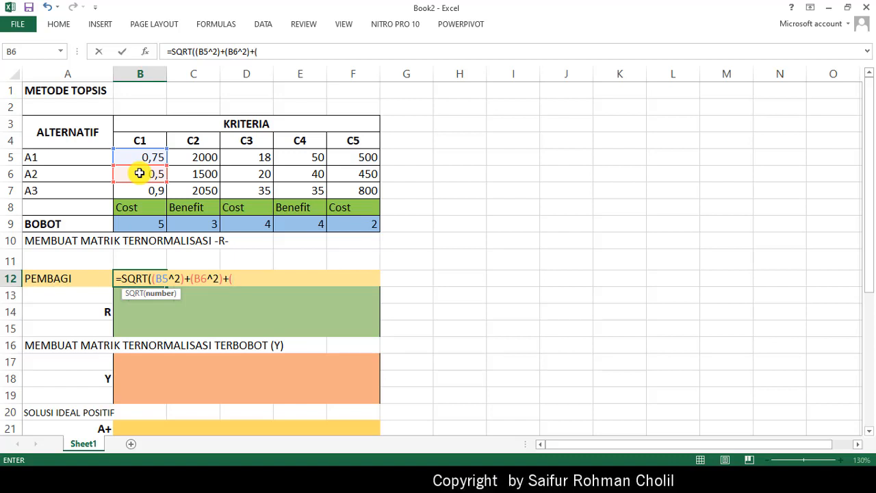
pyautogui.write('B7')
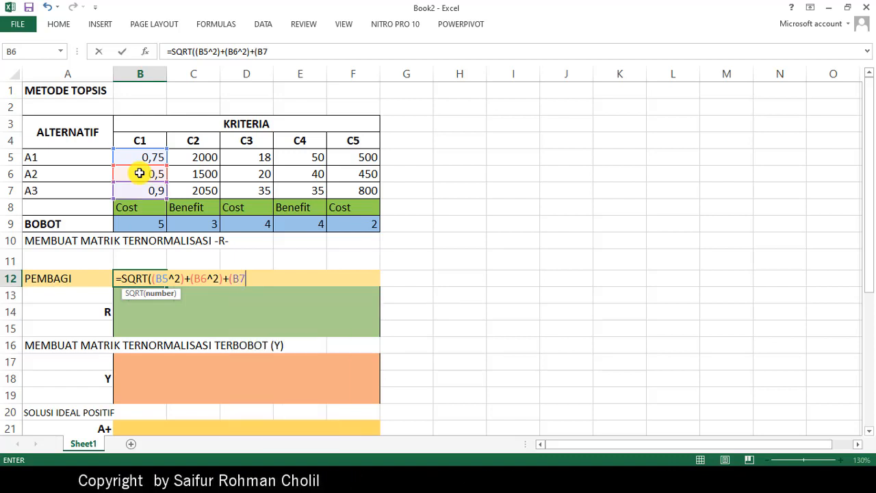
pyautogui.write('^2')
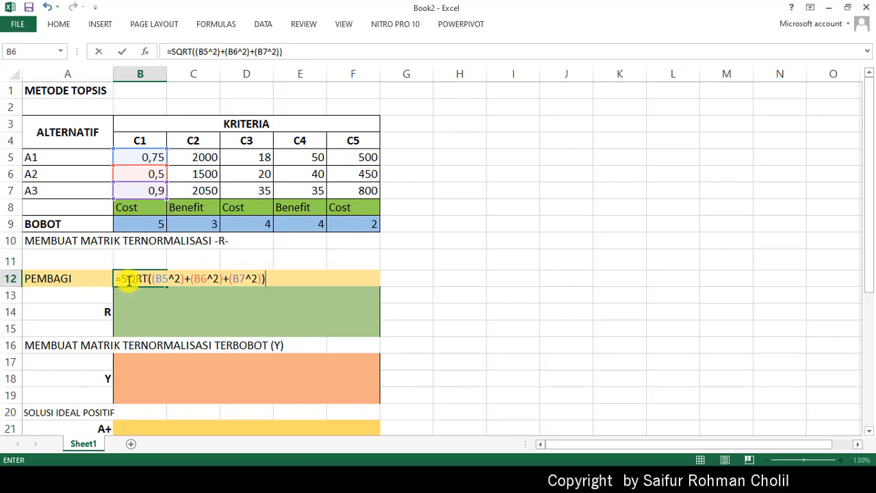
pyautogui.press('Return')
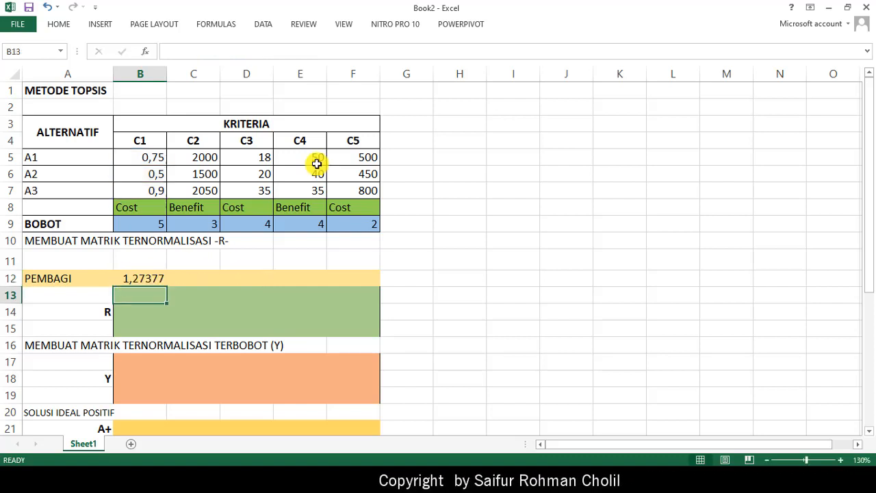
# - Fill the divisor formula from B12 across the PEMBAGI row to F12
pyautogui.click(151, 278)
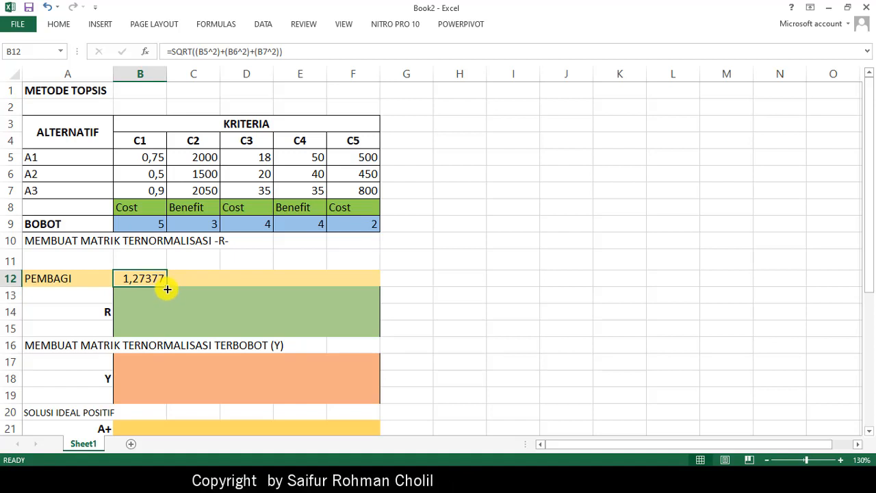
pyautogui.moveTo(167, 290); pyautogui.dragTo(372, 290)
# - Copy the B12 formula and paste it into A11 as plain text, =SQRT((B5^2)+(B6^2)+(B7^2)), without calculating it
pyautogui.click(141, 281)
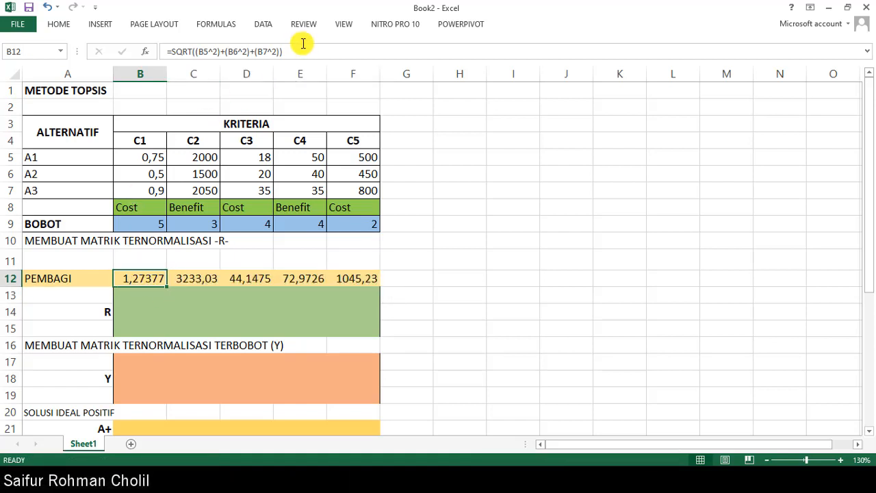
pyautogui.moveTo(297, 52); pyautogui.dragTo(122, 47)
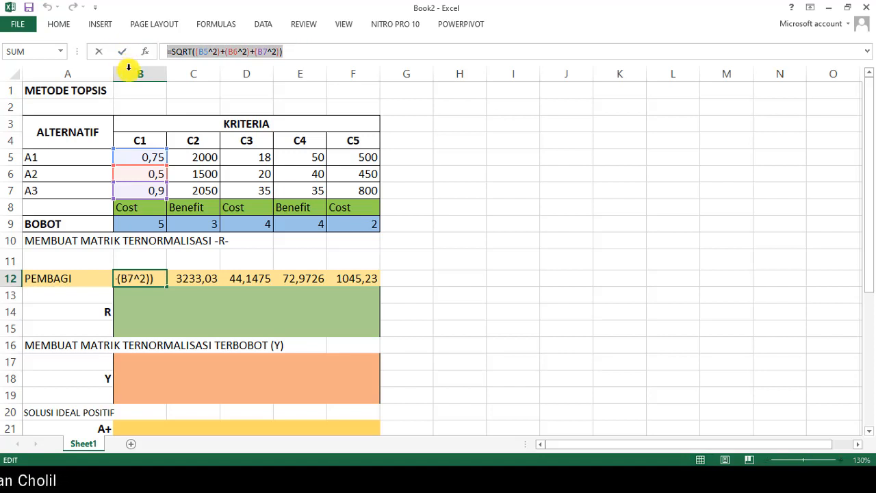
pyautogui.press('Return')
pyautogui.click(42, 257)
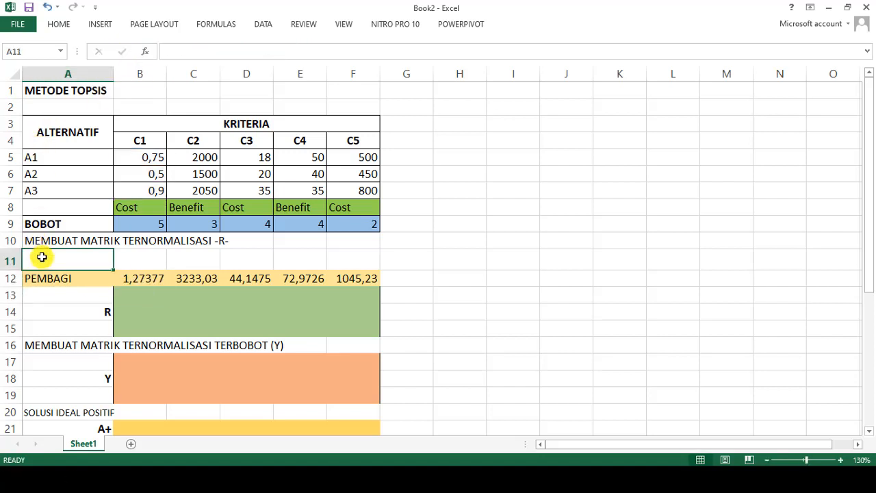
pyautogui.write("'")
pyautogui.hotkey('ctrl', 'v')
pyautogui.press('Return')
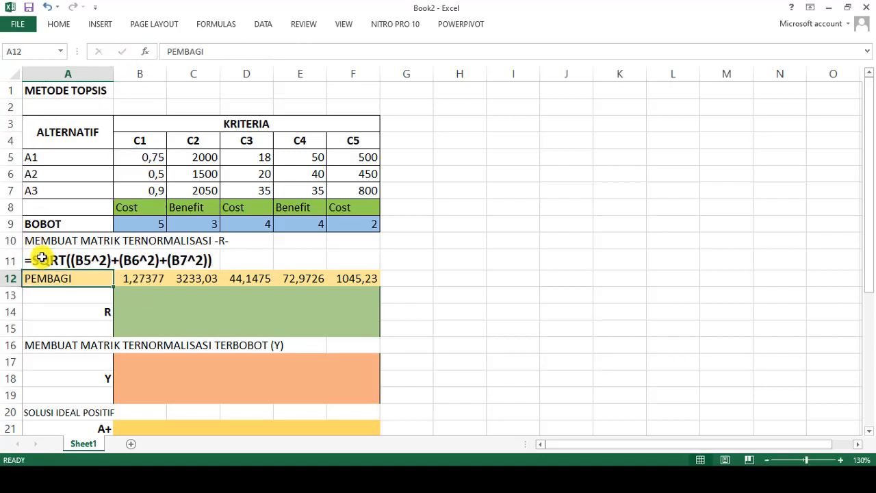
# - Compare the PEMBAGI values in B12 and C12 with the x1 and x2 results on pages 15 and 16 of METODE TOPSIS.pdf
pyautogui.click(844, 461)
pyautogui.click(845, 462)
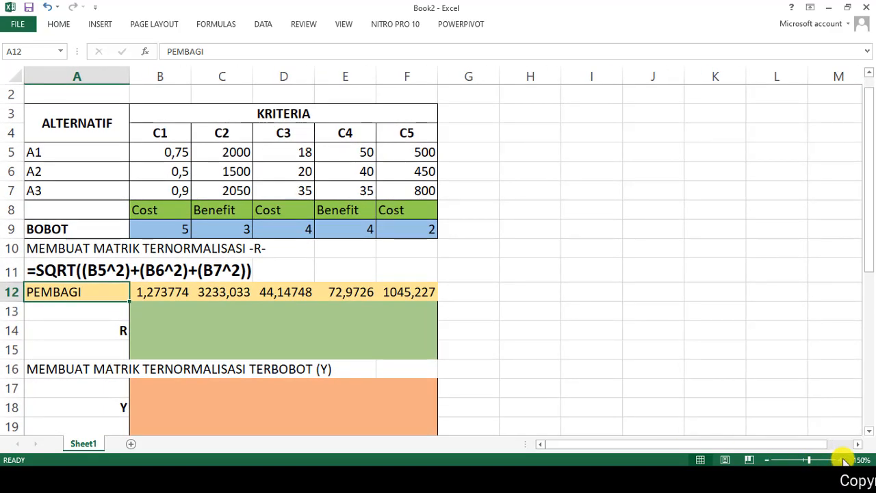
pyautogui.click(844, 461)
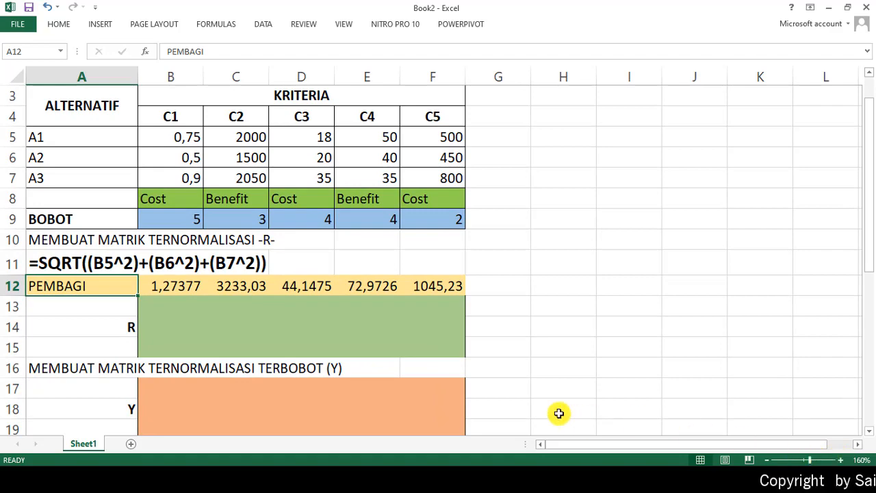
pyautogui.click(422, 478)
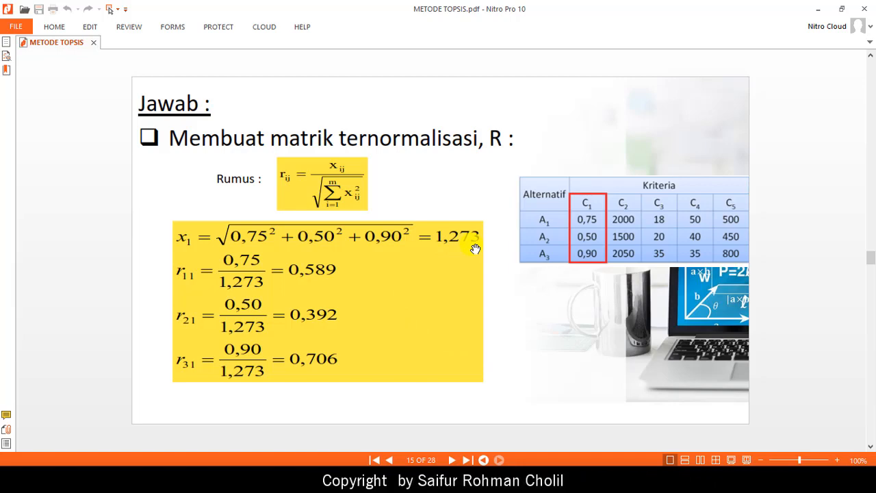
pyautogui.hotkey('alt', 'Tab')
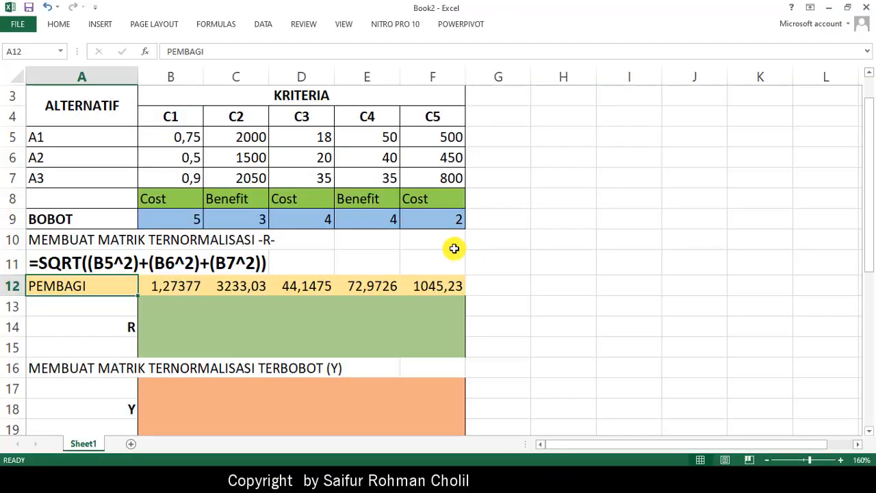
pyautogui.click(173, 285)
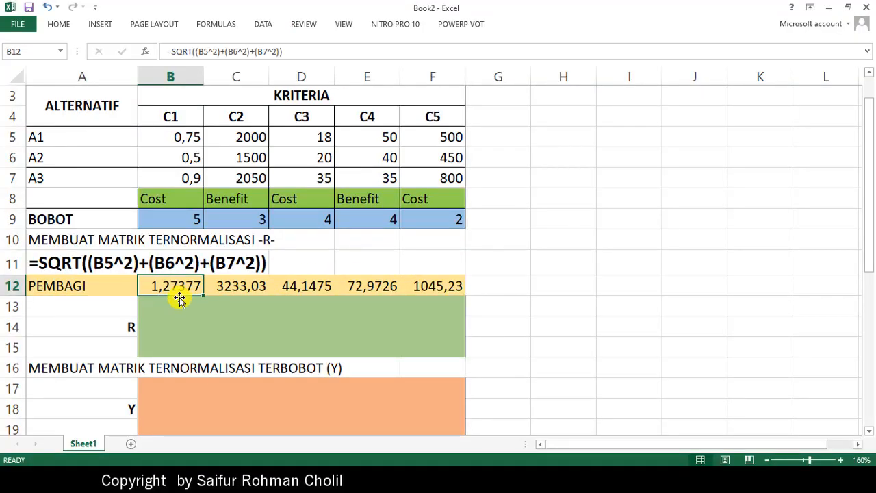
pyautogui.click(252, 296)
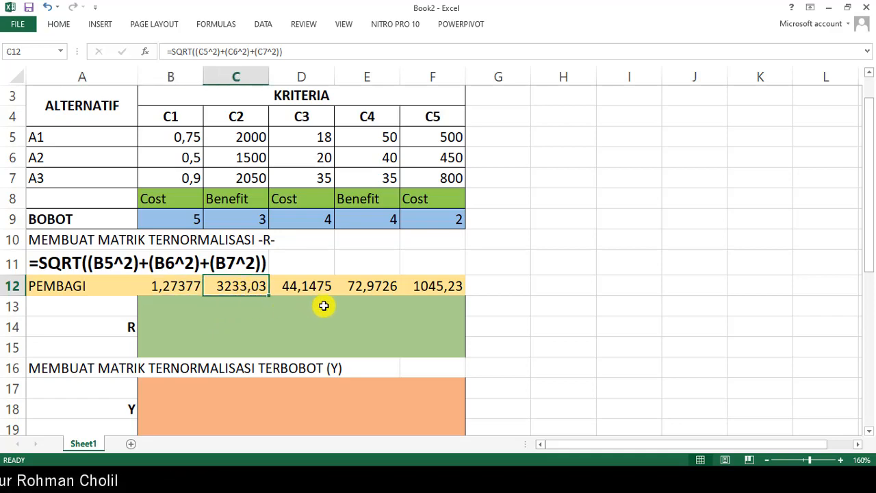
pyautogui.hotkey('alt', 'Tab')
pyautogui.scroll(-2, 564, 288)
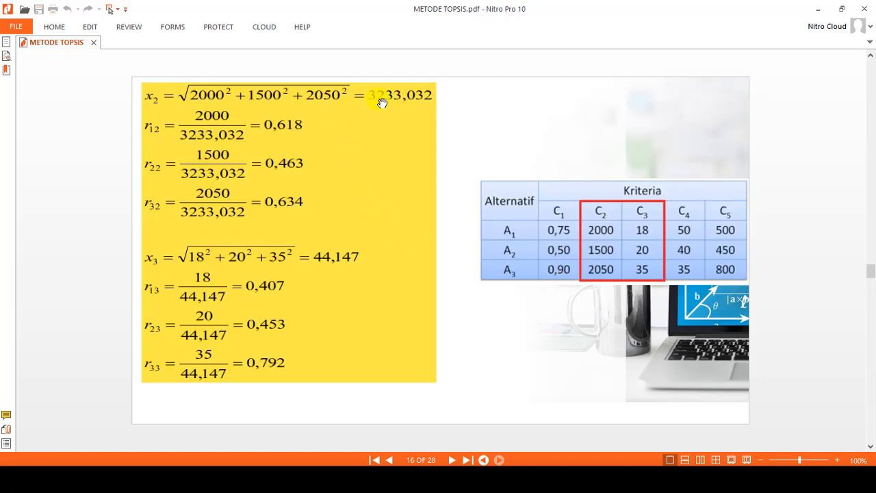
# - Switch back to Excel and fill matrix R, B13:F15, with the normalisation formula =B5/B$12 starting from B13
pyautogui.hotkey('alt', 'Tab')
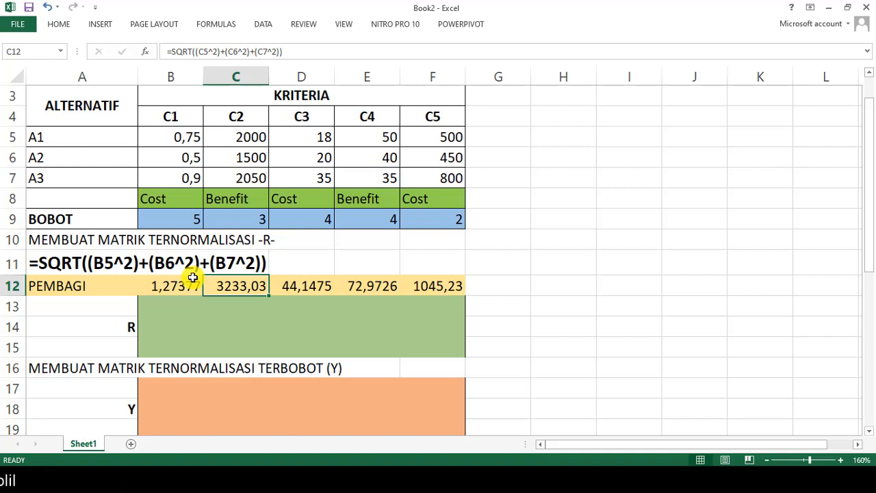
pyautogui.click(176, 303)
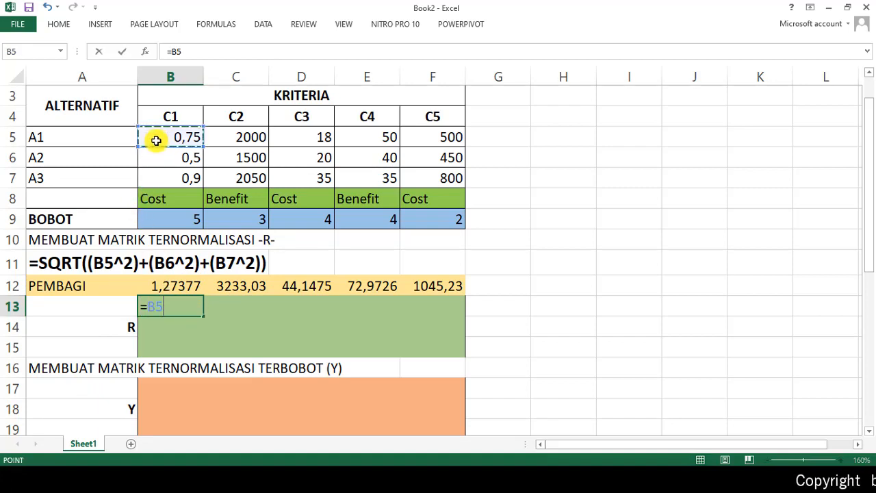
pyautogui.write('/')
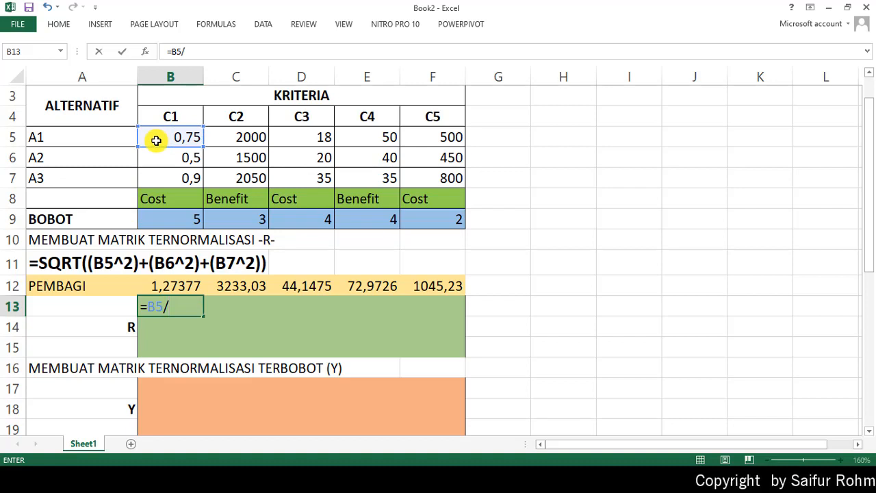
pyautogui.click(171, 286)
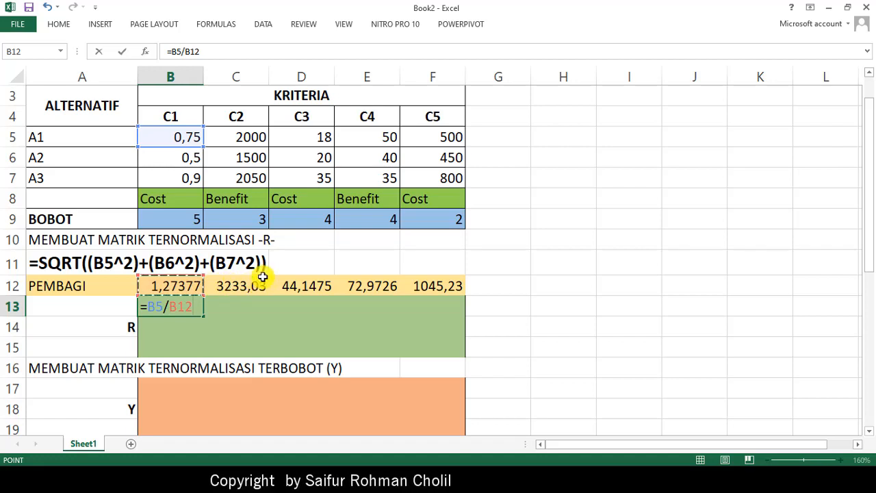
pyautogui.click(189, 51)
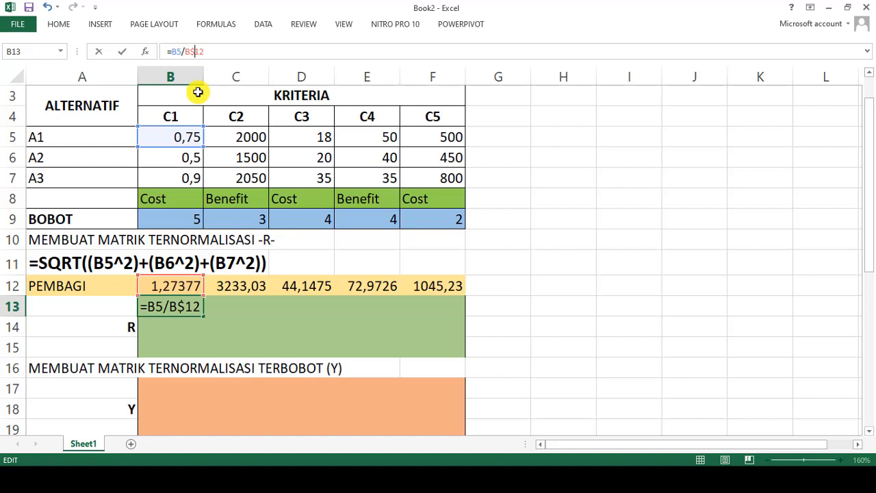
pyautogui.press('Return')
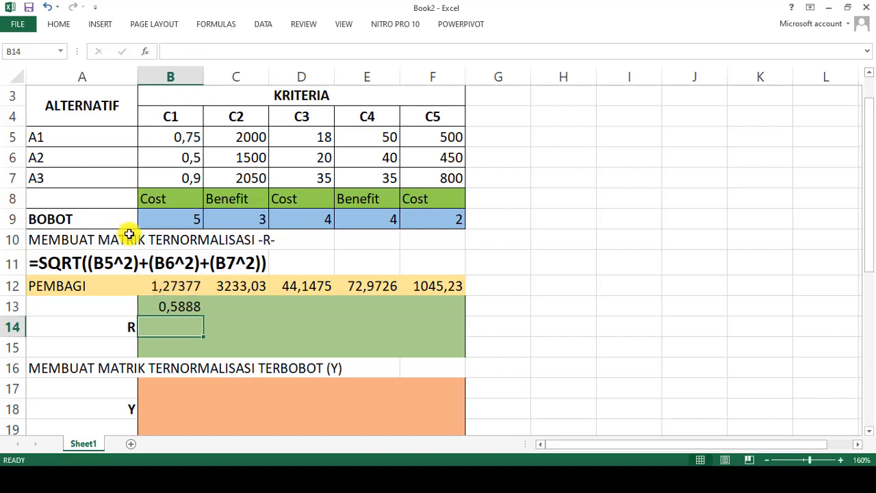
pyautogui.click(185, 308)
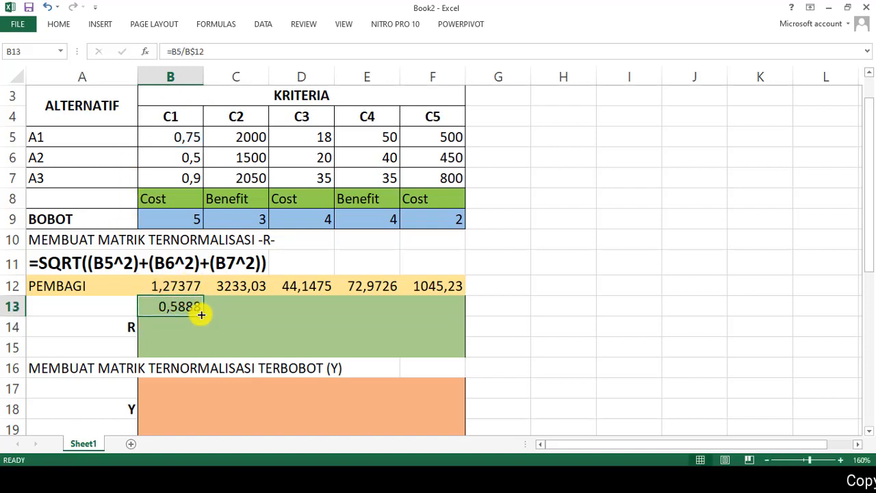
pyautogui.moveTo(201, 314); pyautogui.dragTo(465, 368)
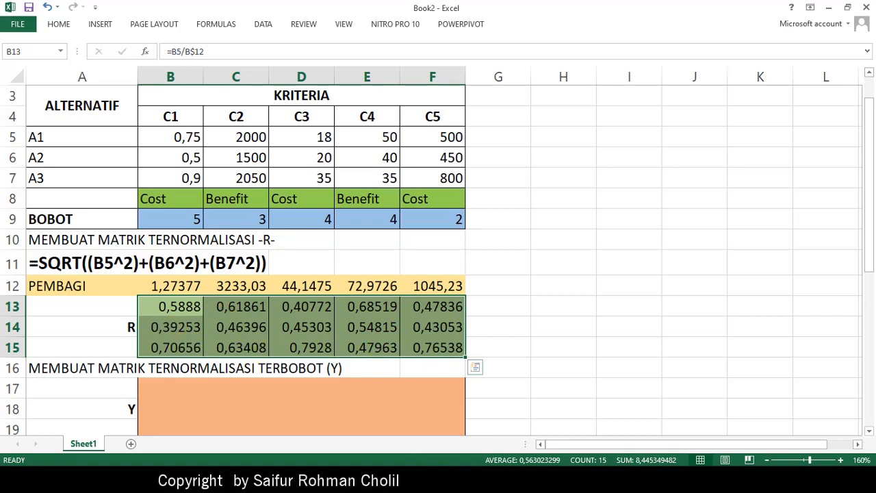
# - Compare matrix R with the Matrik ternormalisasi on page 18 of METODE TOPSIS.pdf, and return to Excel
pyautogui.click(434, 479)
pyautogui.scroll(-3, 566, 327)
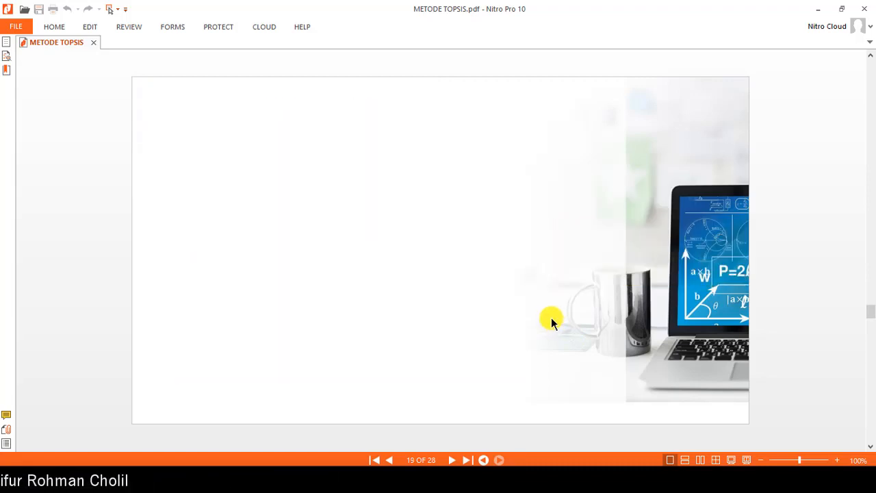
pyautogui.scroll(1, 546, 313)
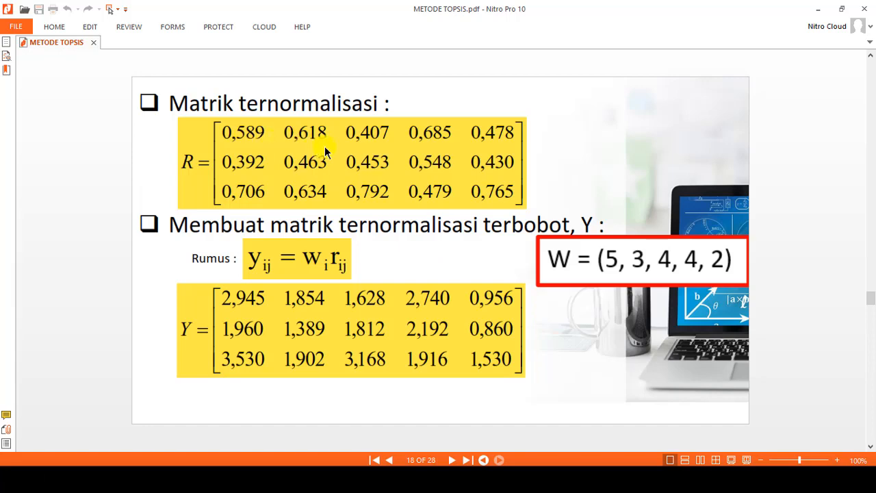
pyautogui.hotkey('alt', 'Tab')
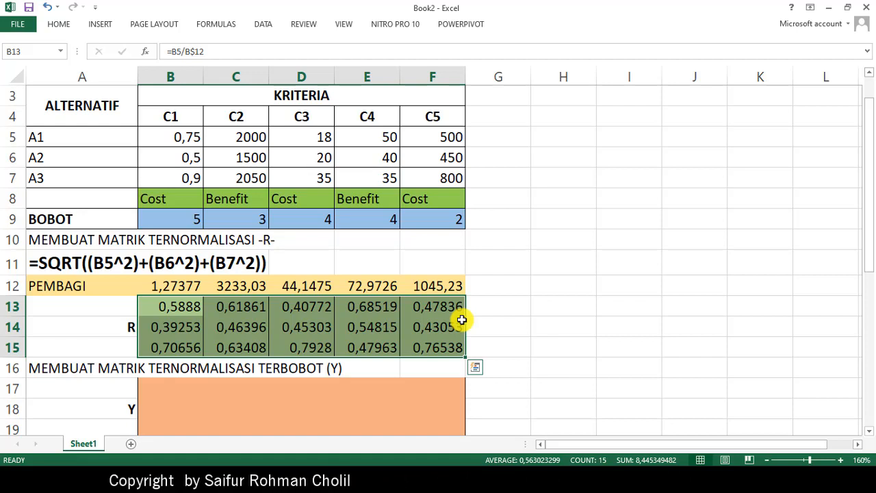
# - Copy the B13 formula into G13 beside matrix R as plain text, =B5/B$12, without calculating it
pyautogui.click(154, 390)
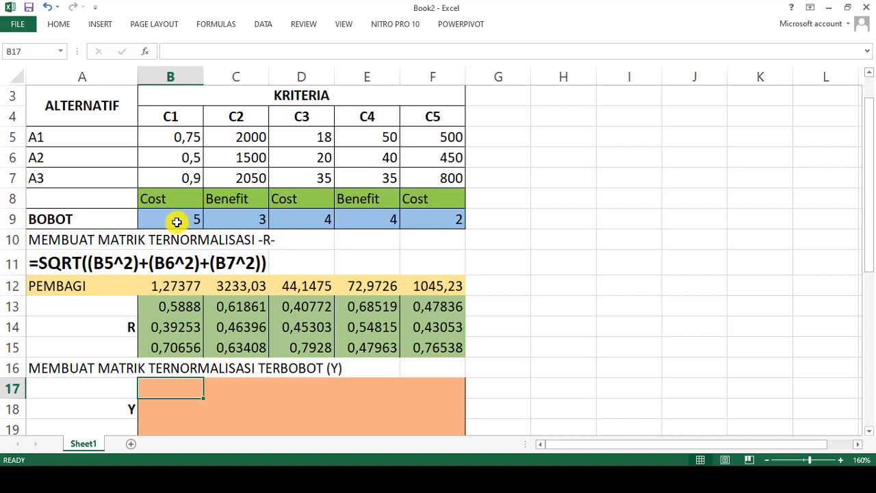
pyautogui.click(176, 306)
pyautogui.moveTo(239, 49); pyautogui.dragTo(113, 50)
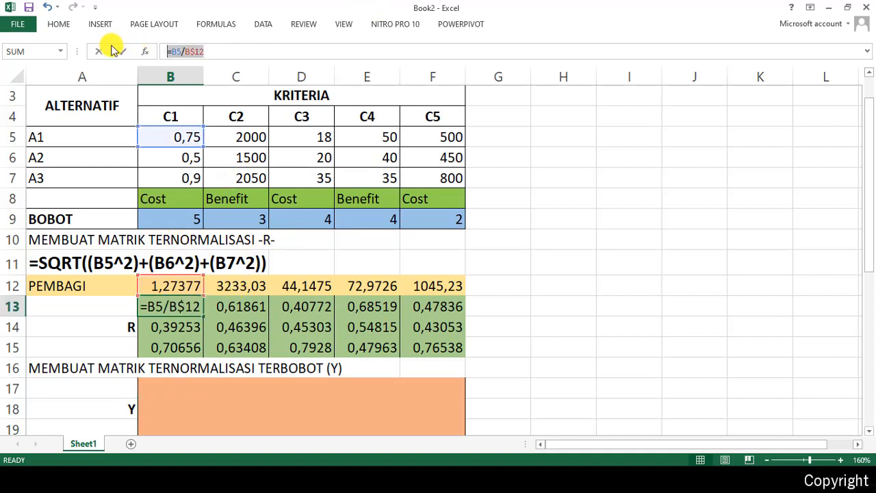
pyautogui.press('Return')
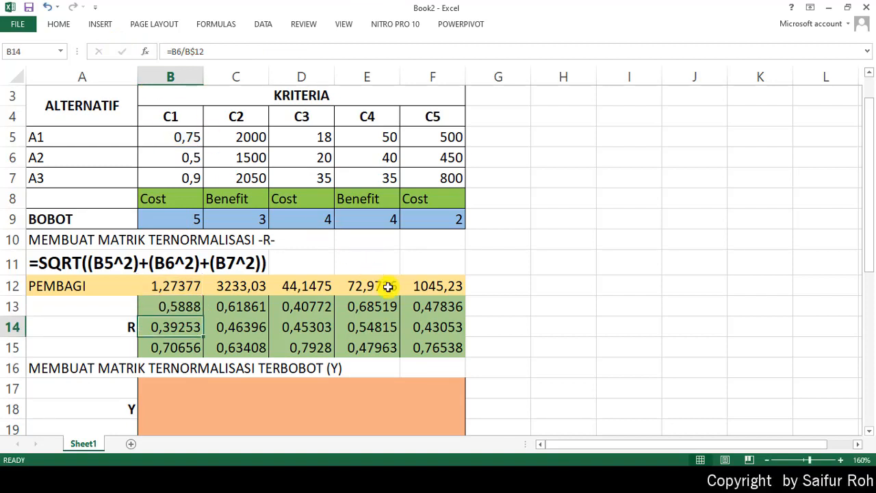
pyautogui.click(508, 309)
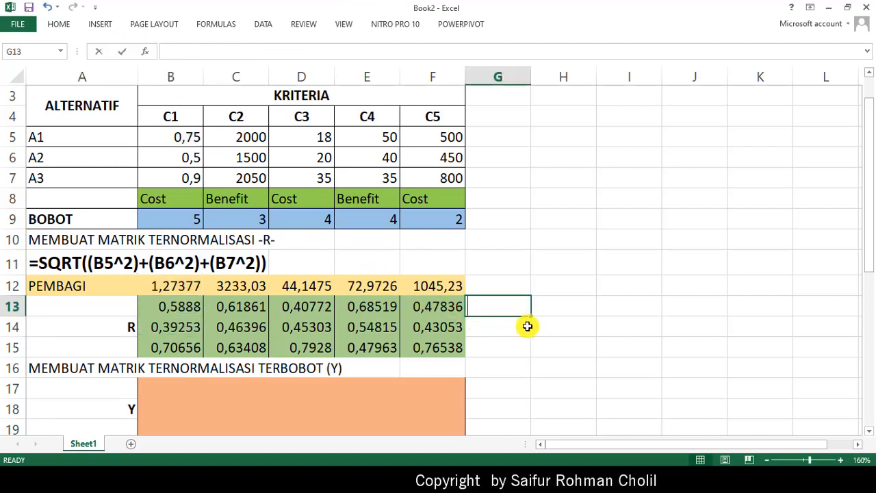
pyautogui.write("'=B5/B$12")
pyautogui.press('Return')
pyautogui.press('Up')
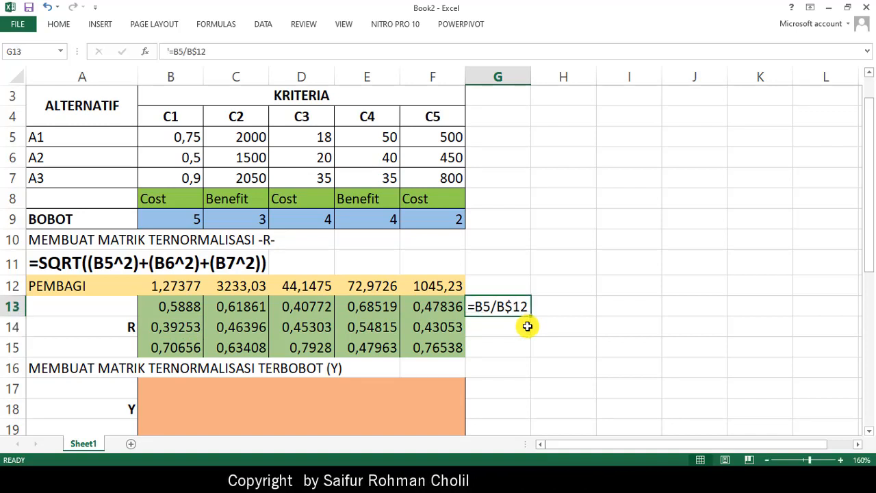
# - Set the font size of the formula note in G13 to 20
pyautogui.click(64, 27)
pyautogui.click(197, 47)
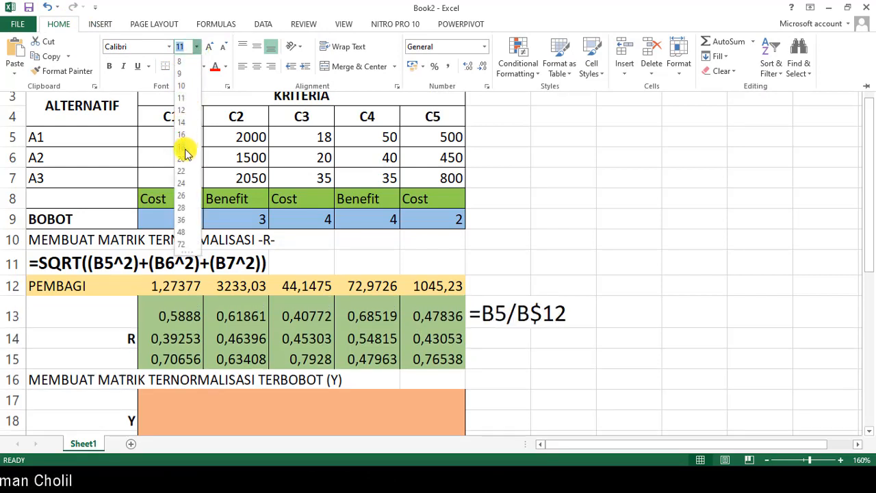
pyautogui.click(186, 161)
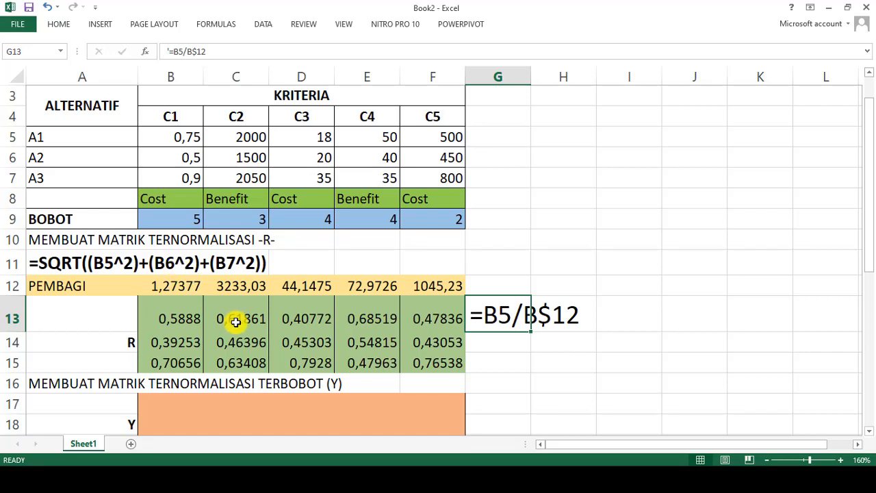
# - Fill the weighted matrix Y, B17:F19, with the formula =B13*B$9 starting from B17, keeping the BOBOT row fixed
pyautogui.scroll(-1, 191, 322)
pyautogui.click(162, 342)
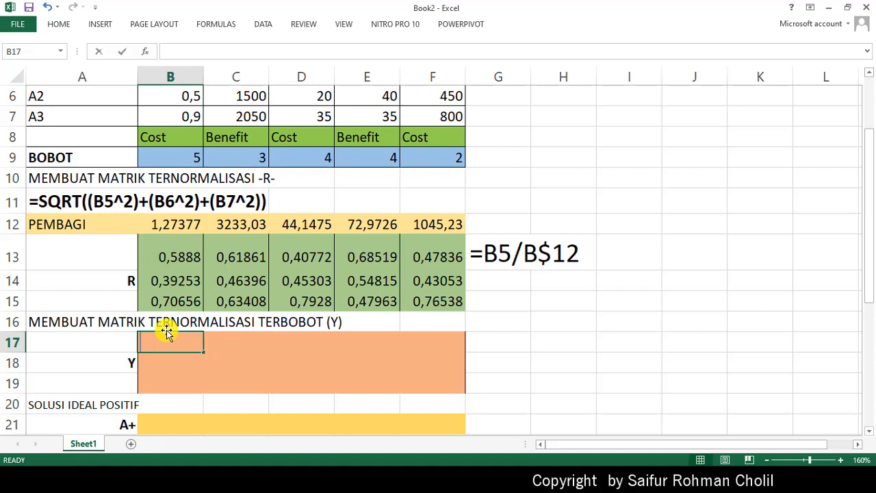
pyautogui.write('=')
pyautogui.click(171, 258)
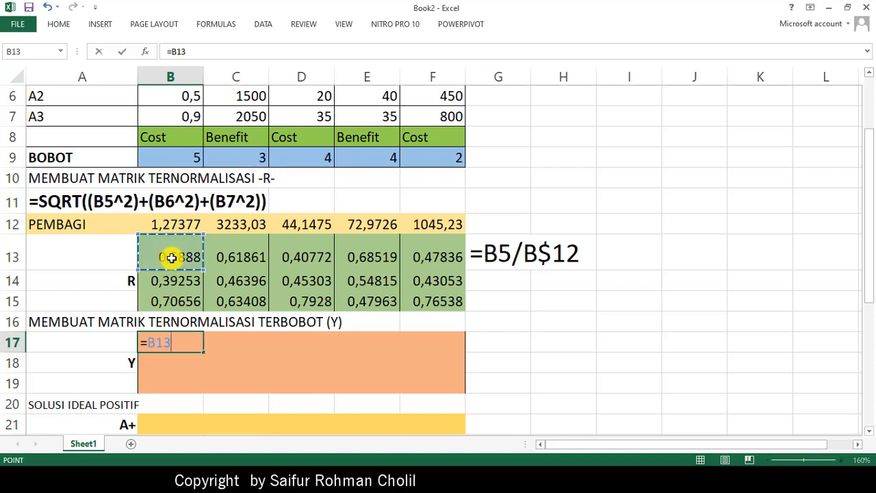
pyautogui.write('*')
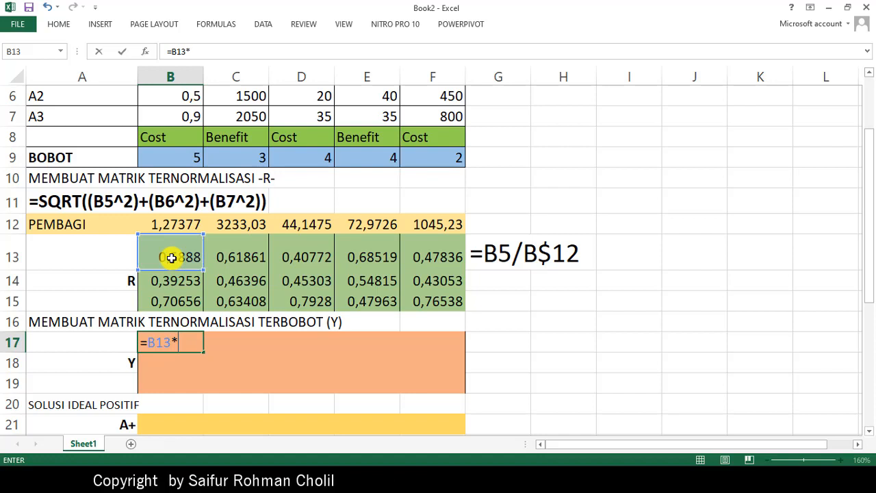
pyautogui.click(175, 157)
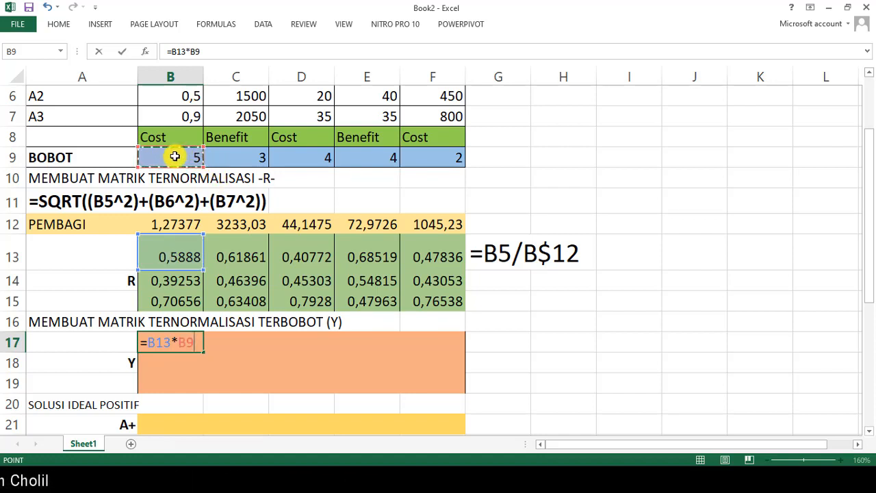
pyautogui.click(198, 51)
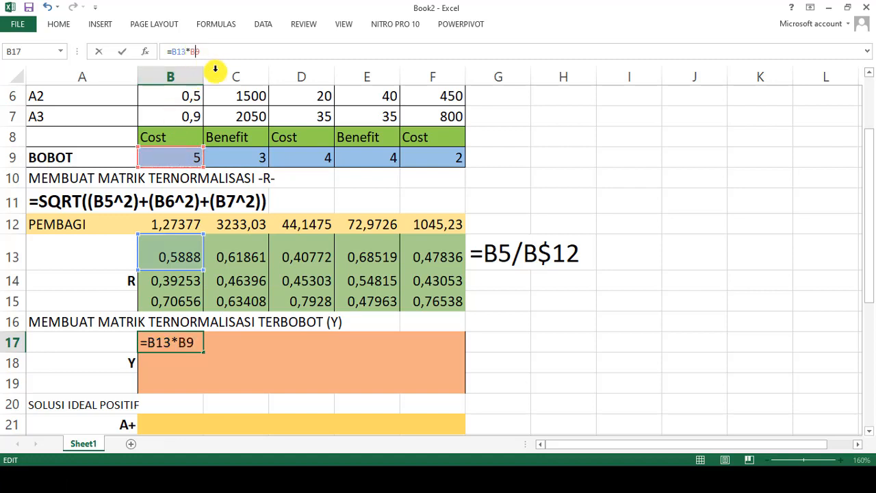
pyautogui.press('F4')
pyautogui.press('F4')
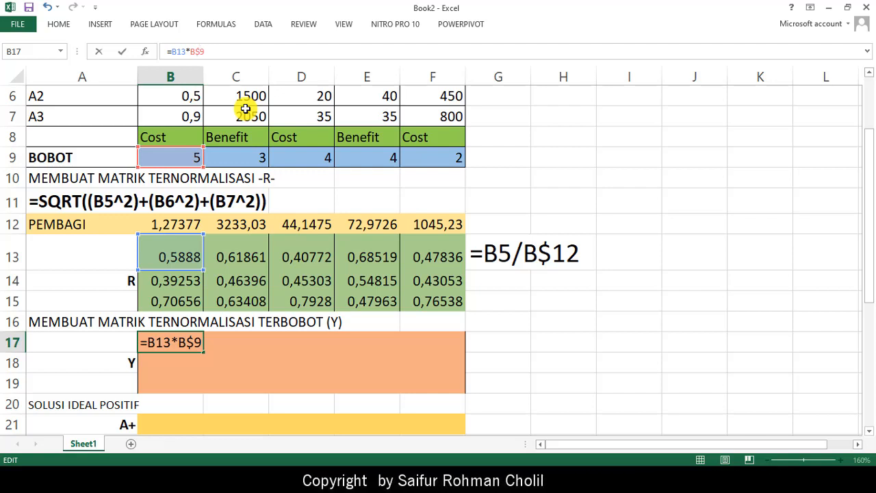
pyautogui.press('Return')
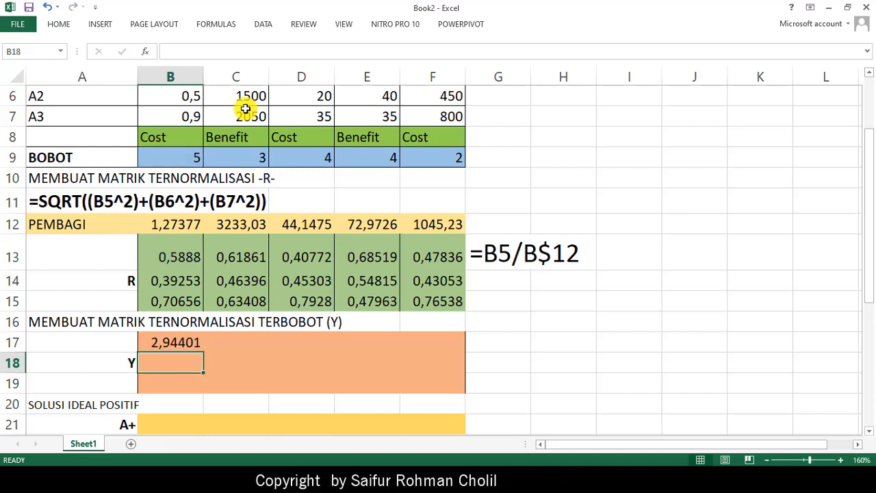
pyautogui.click(200, 346)
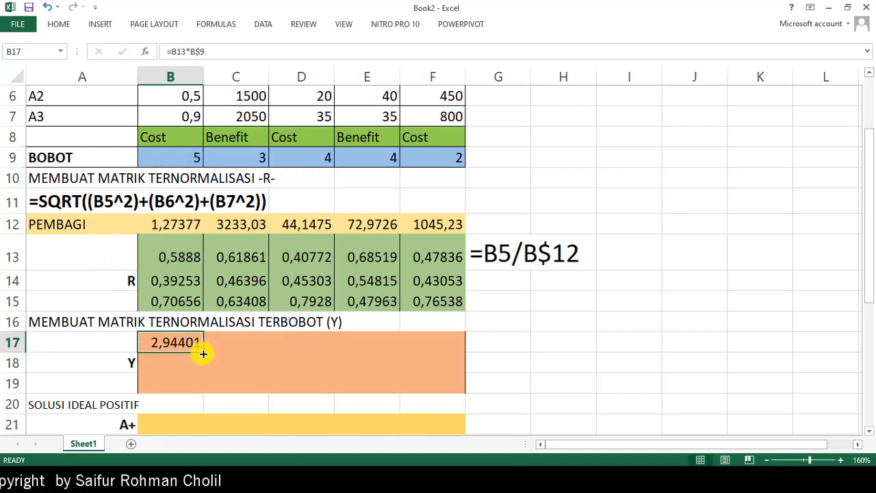
pyautogui.moveTo(202, 353); pyautogui.dragTo(454, 389)
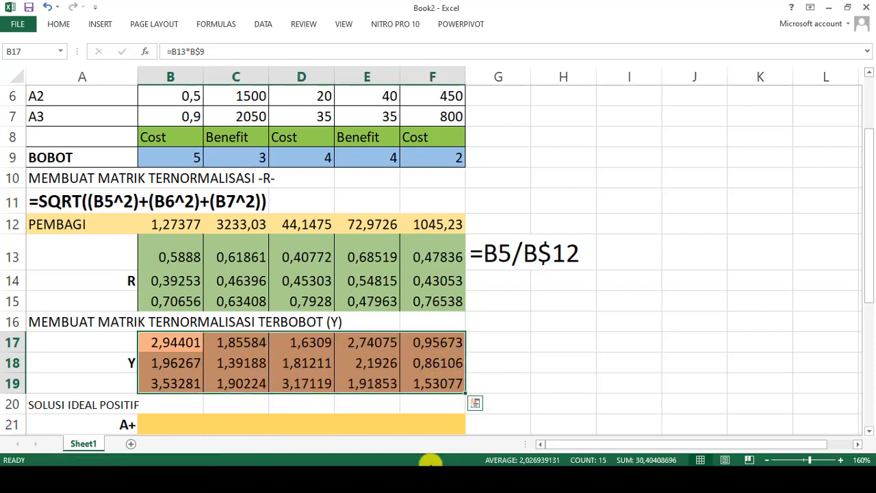
# - Copy the B17 formula into G17 beside matrix Y as plain text, =B13*B$9, without calculating it
pyautogui.click(179, 343)
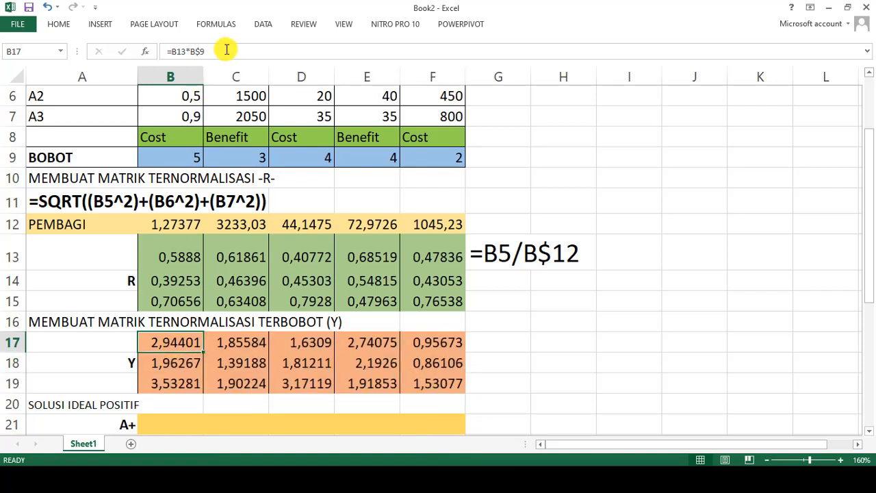
pyautogui.moveTo(227, 49); pyautogui.dragTo(124, 39)
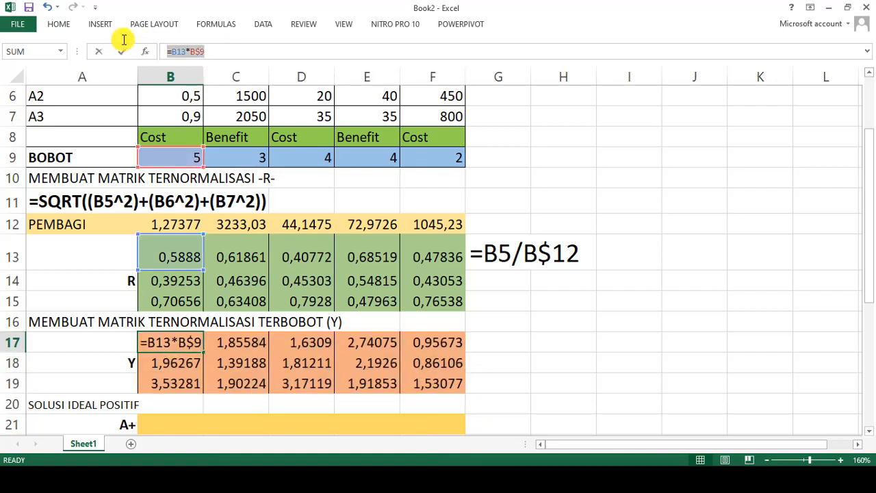
pyautogui.click(512, 345)
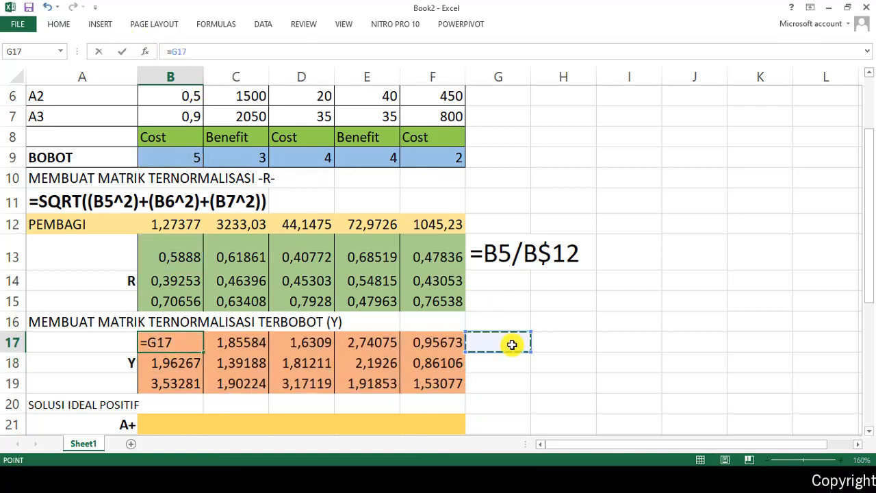
pyautogui.press('Escape')
pyautogui.click(512, 344)
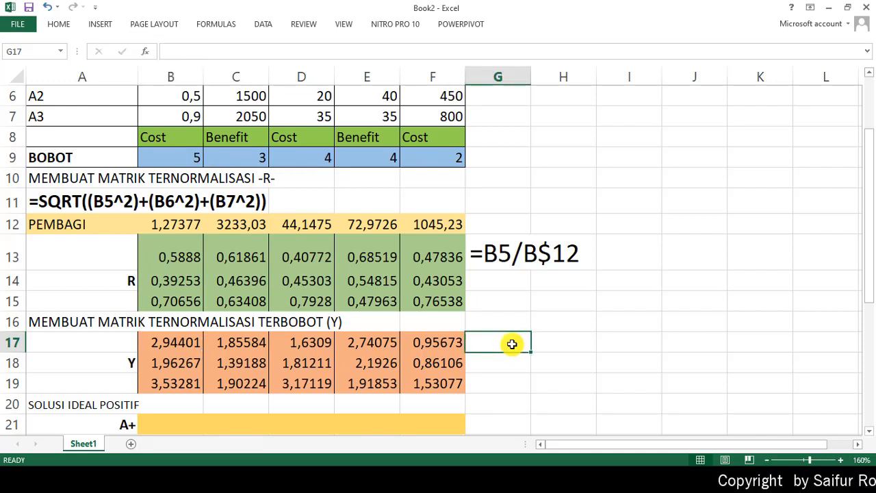
pyautogui.write("'=B13*B$9")
pyautogui.press('Return')
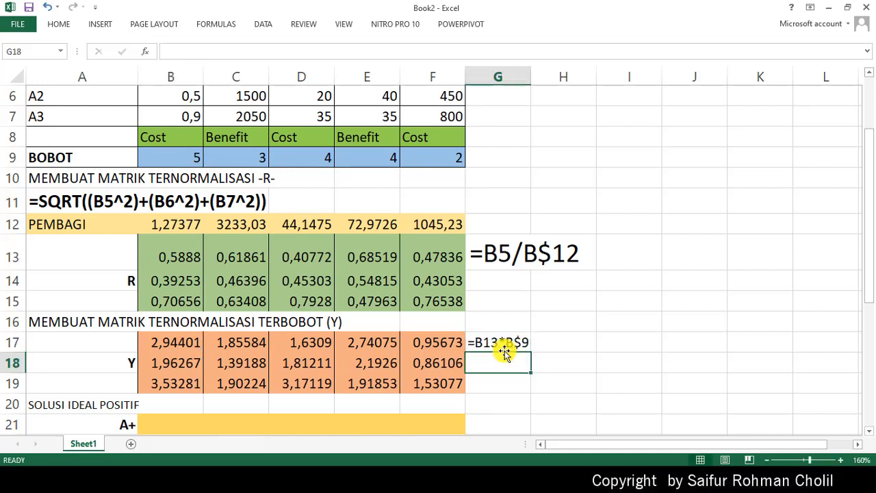
# - Set the font size of the formula note in G17 to 20
pyautogui.click(505, 342)
pyautogui.click(59, 23)
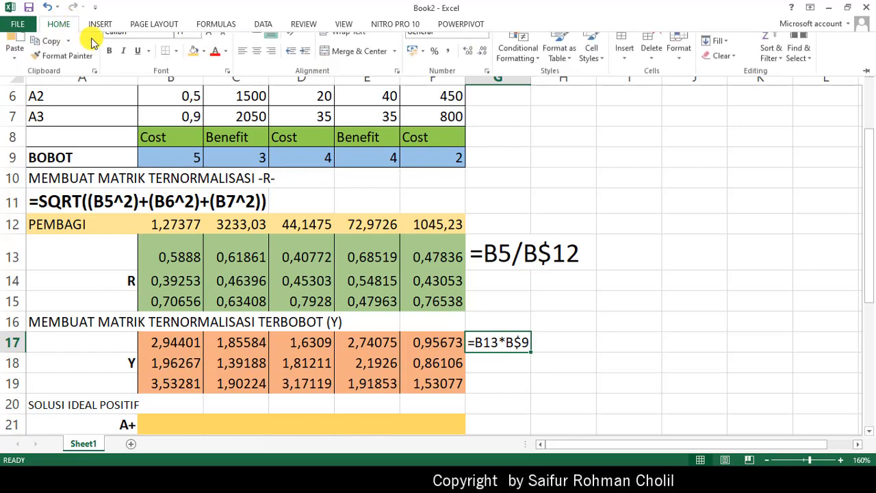
pyautogui.click(197, 46)
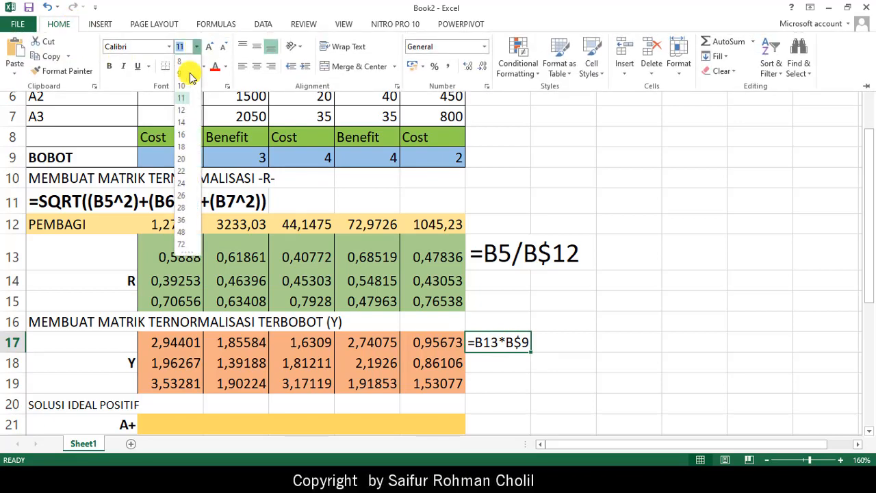
pyautogui.click(182, 158)
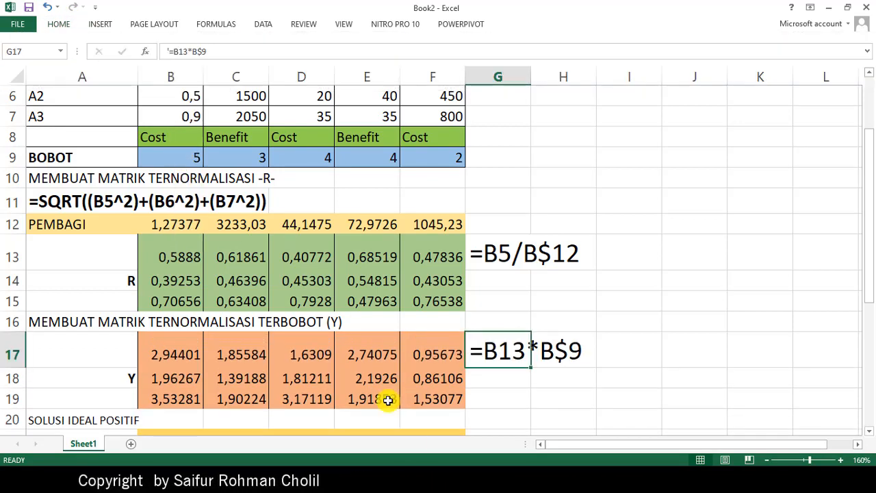
# - Switch to the METODE TOPSIS PDF in Nitro Pro, compare its R and Y matrices with the sheet, and return to Excel
pyautogui.click(491, 397)
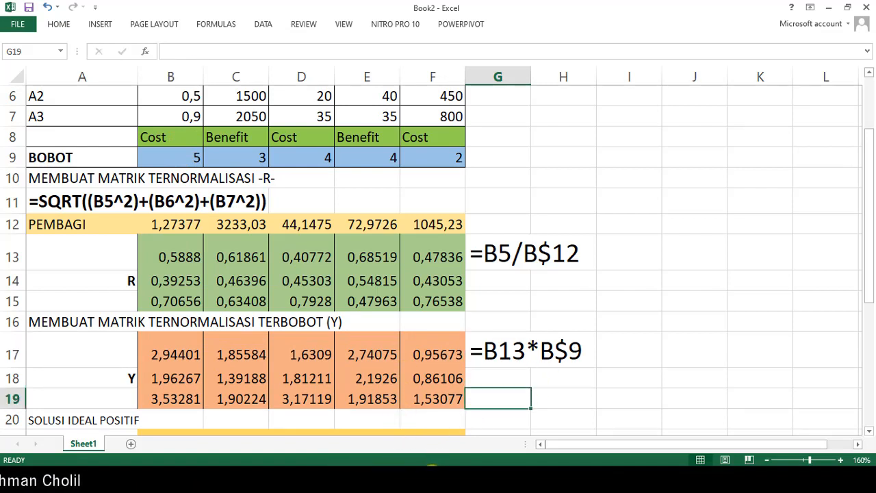
pyautogui.hotkey('alt', 'Tab')
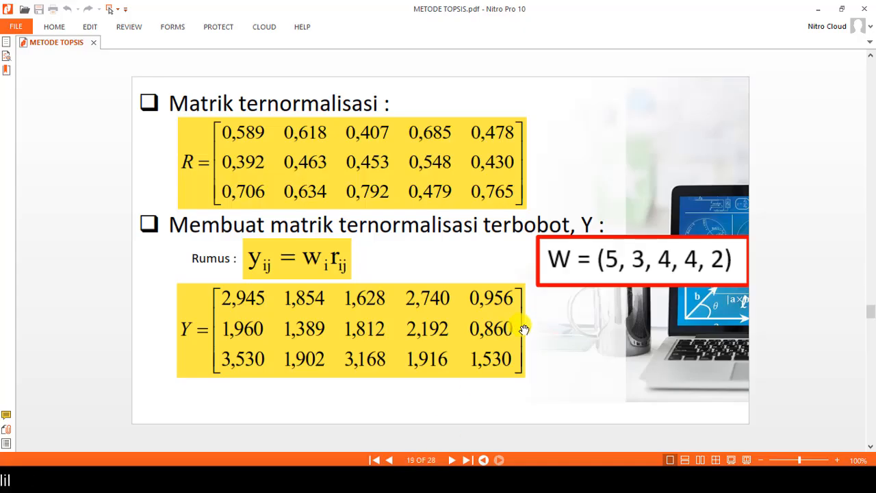
pyautogui.scroll(1, 526, 329)
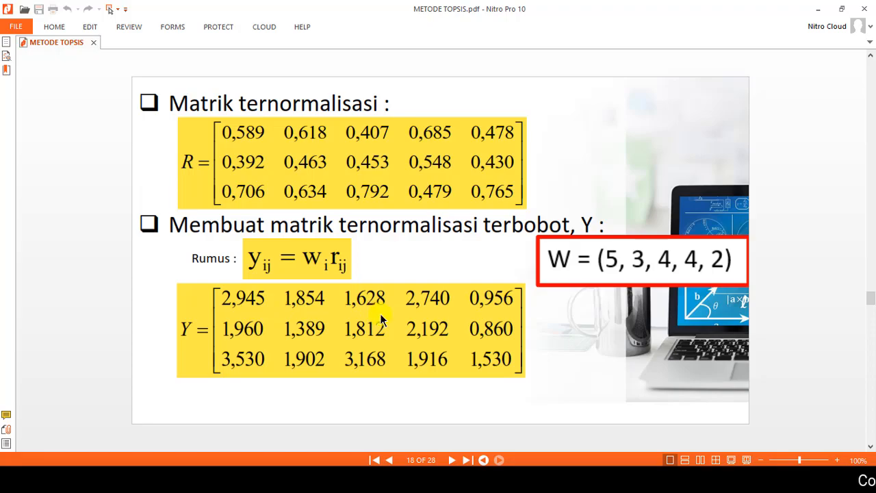
pyautogui.hotkey('alt', 'Tab')
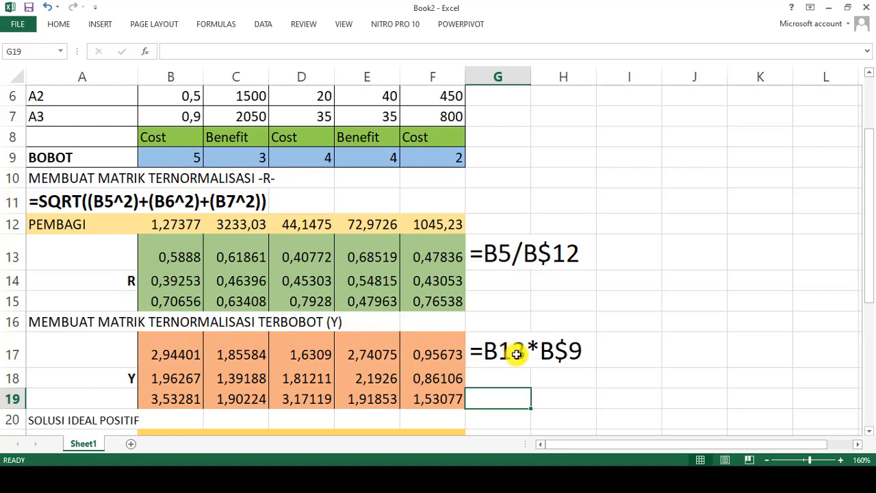
# - Start the A+ formula in B21 with the condition =IF(B$8="Benefit"; keeping row 8 fixed
pyautogui.scroll(-1, 527, 346)
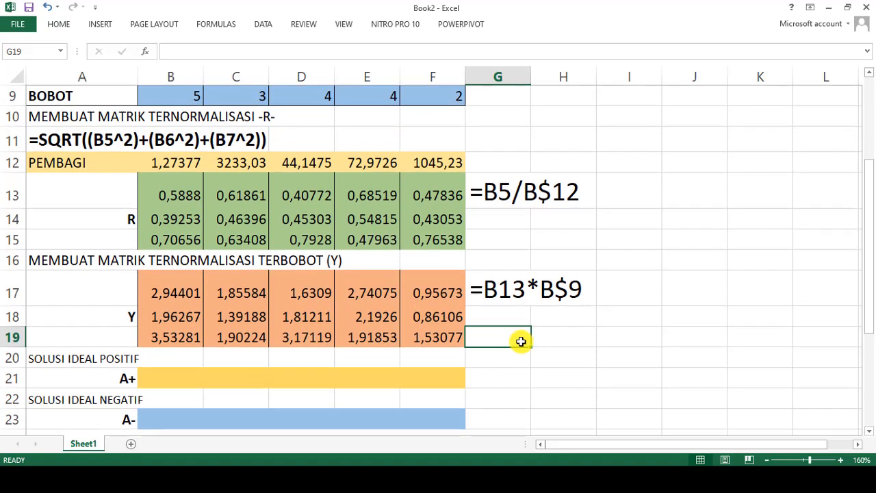
pyautogui.click(179, 382)
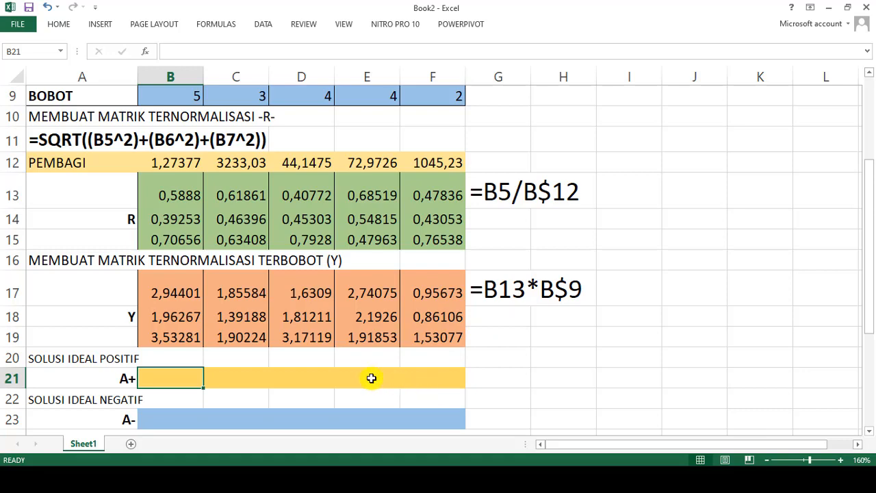
pyautogui.scroll(1, 371, 374)
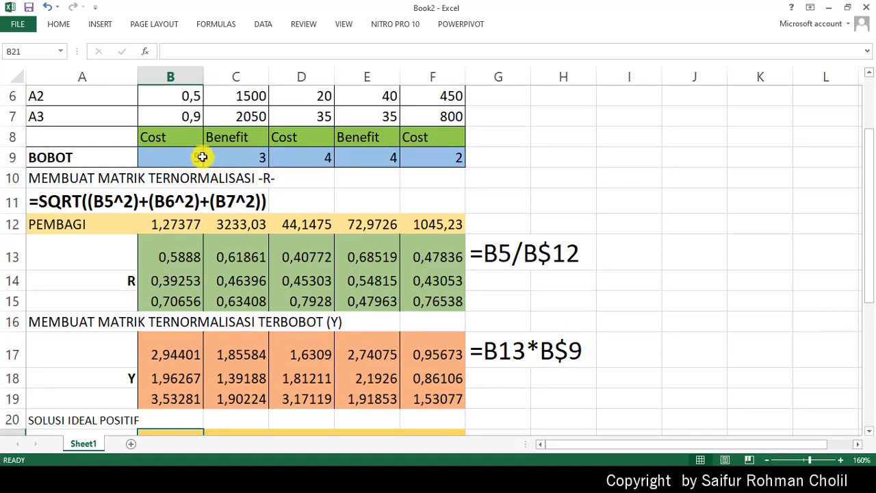
pyautogui.scroll(-1, 218, 217)
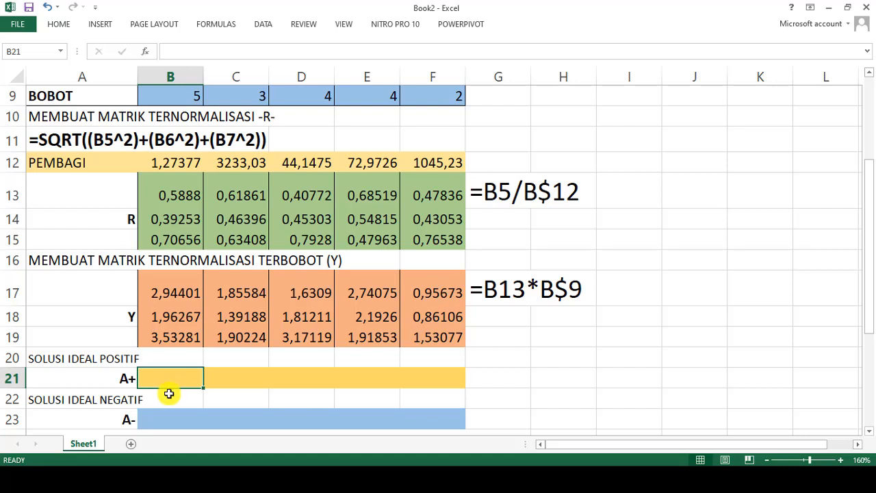
pyautogui.write('IF')
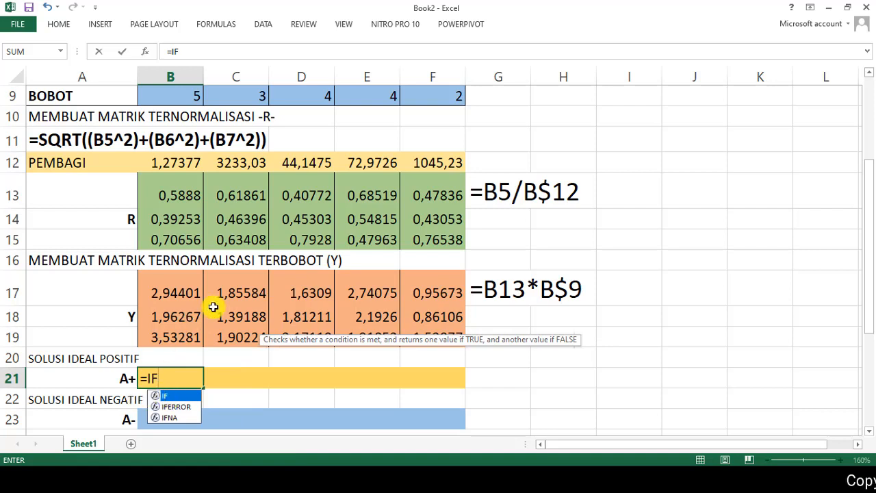
pyautogui.write('(')
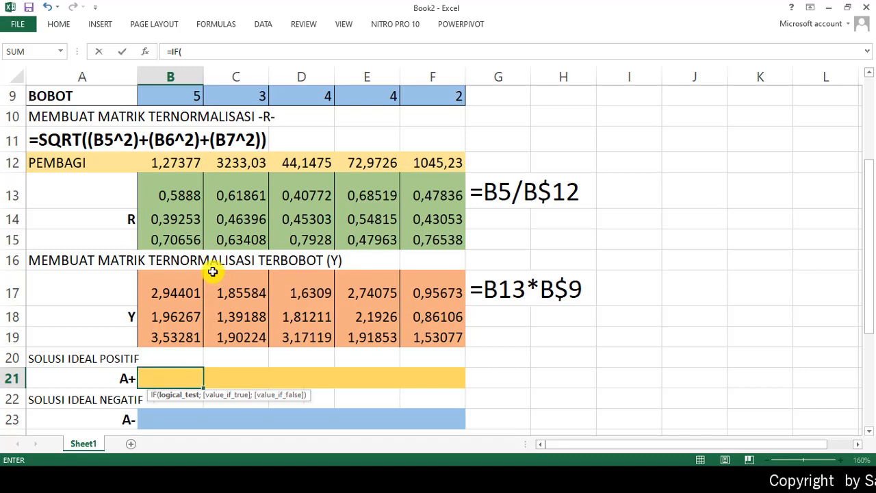
pyautogui.scroll(1, 188, 226)
pyautogui.click(174, 139)
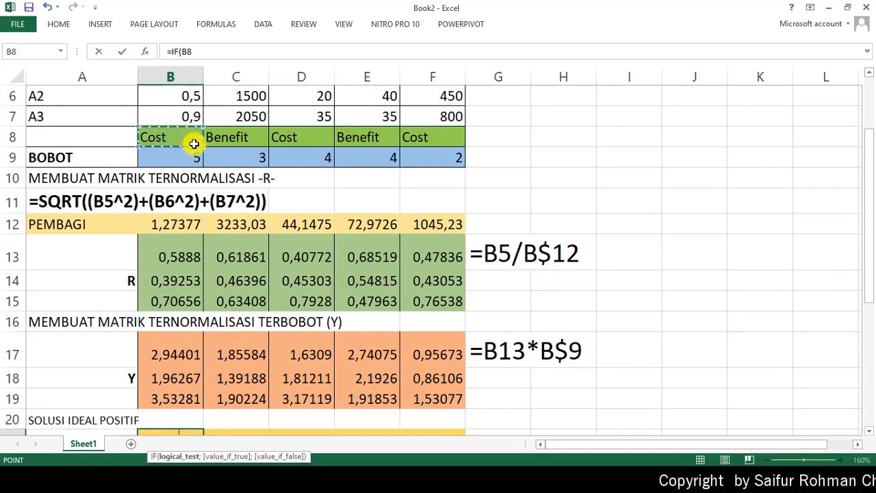
pyautogui.scroll(-1, 370, 212)
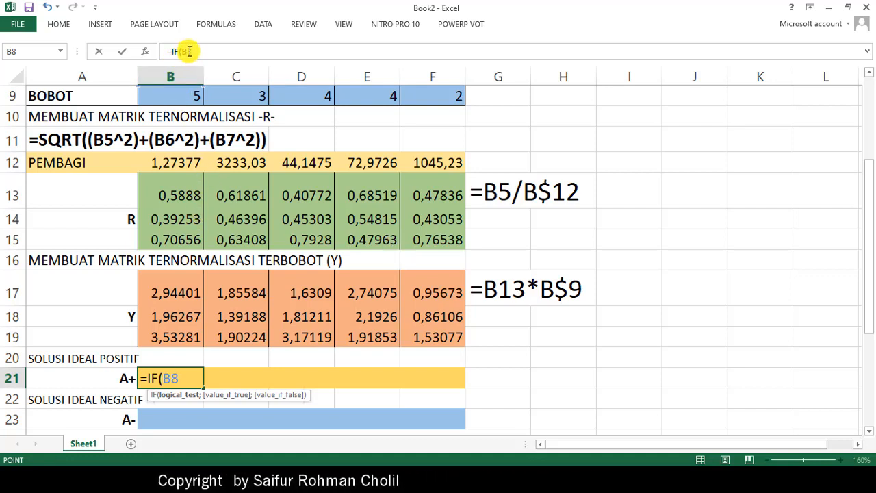
pyautogui.click(222, 55)
pyautogui.press('Left')
pyautogui.write('$')
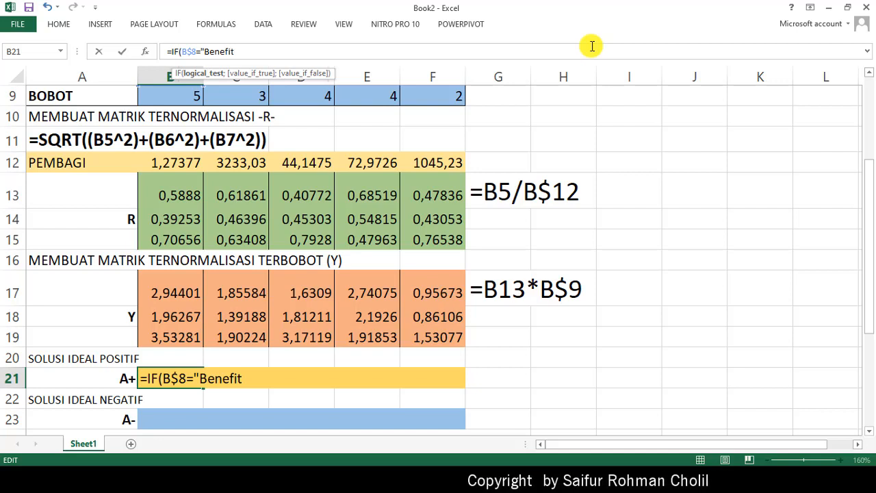
pyautogui.write('";')
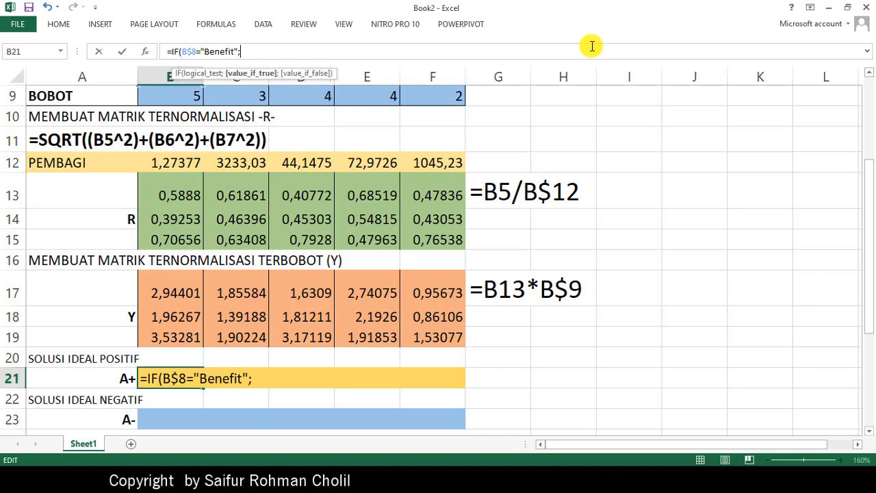
pyautogui.write('na')
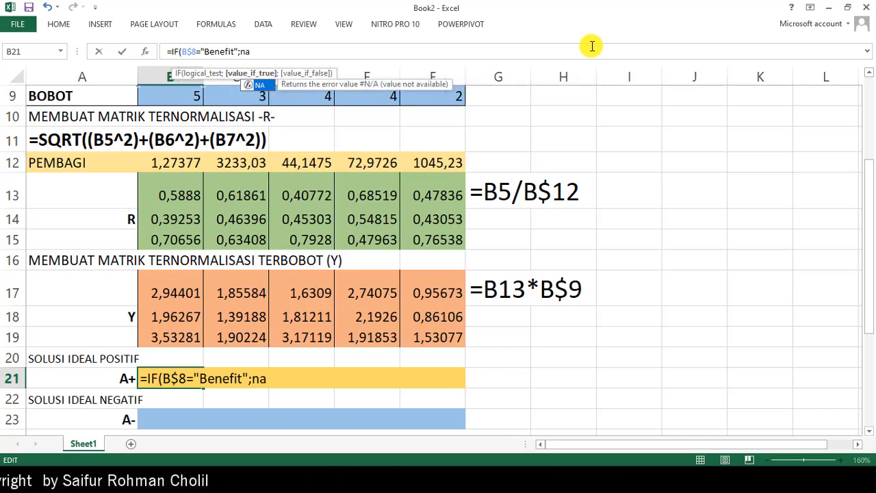
# - Add MAX(B$17:B$19) as the value if true in the B21 formula, keeping the rows fixed
pyautogui.press('BackSpace')
pyautogui.press('BackSpace')
pyautogui.write('MAX')
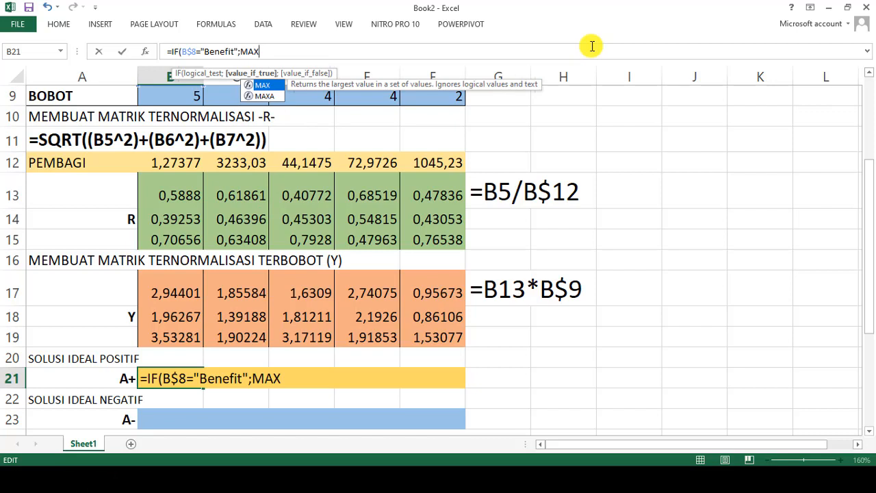
pyautogui.write('(')
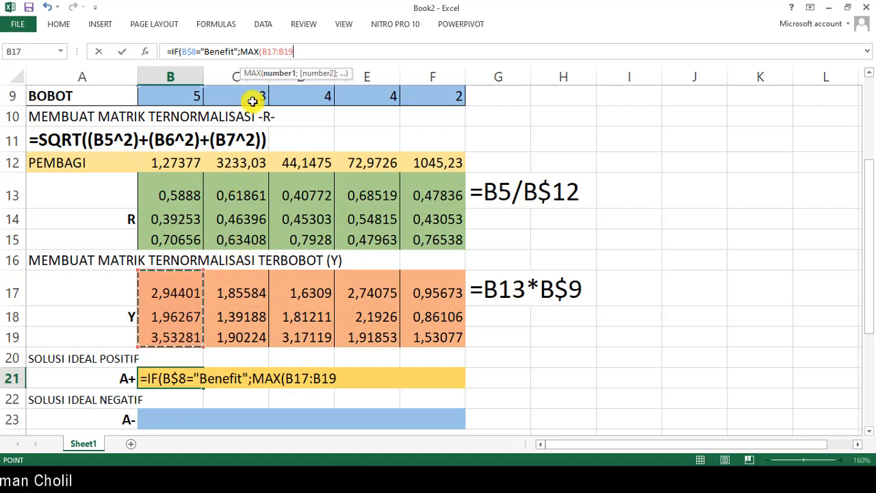
pyautogui.click(268, 52)
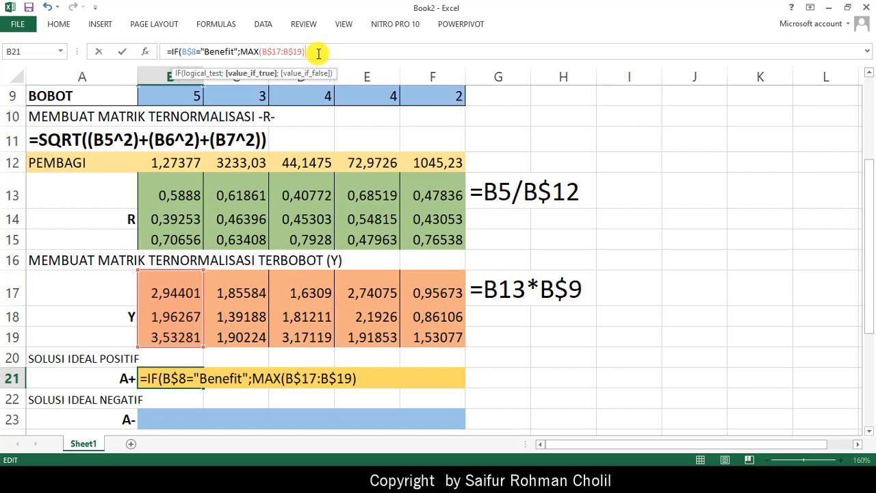
# - Add MIN(B$17:B$19) as the value if false in the B21 formula, keeping the rows fixed
pyautogui.write(';')
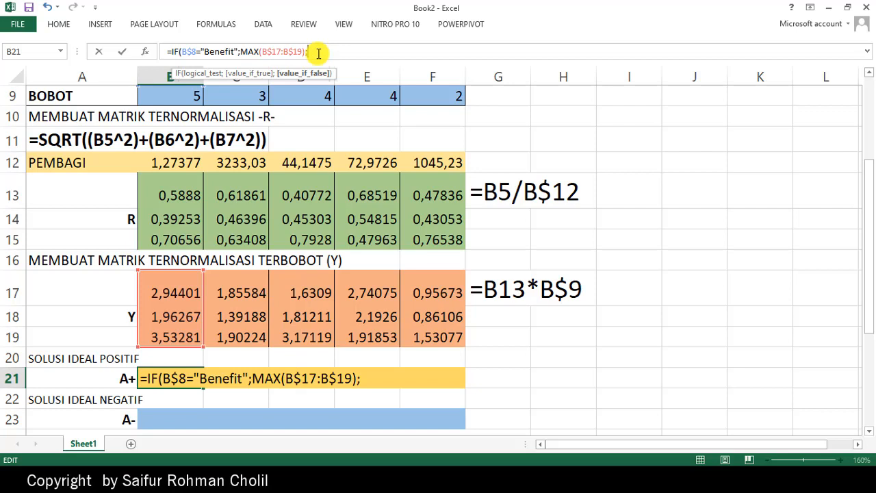
pyautogui.write('MIN')
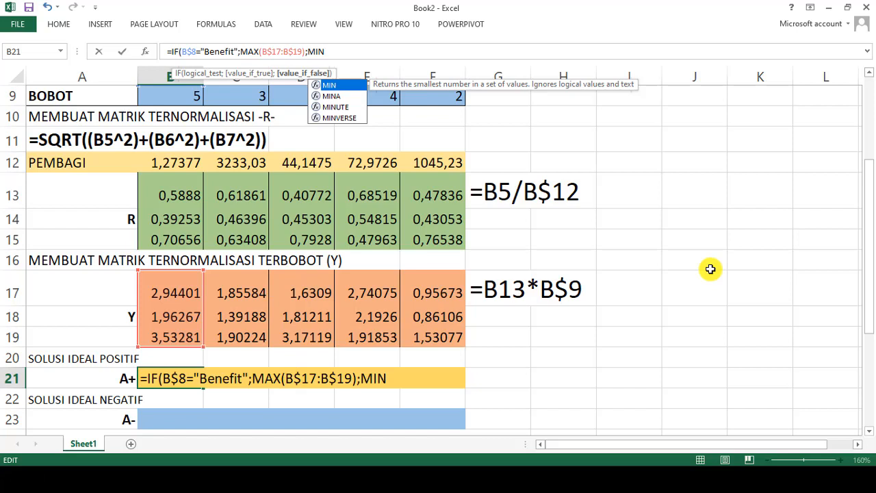
pyautogui.write('(')
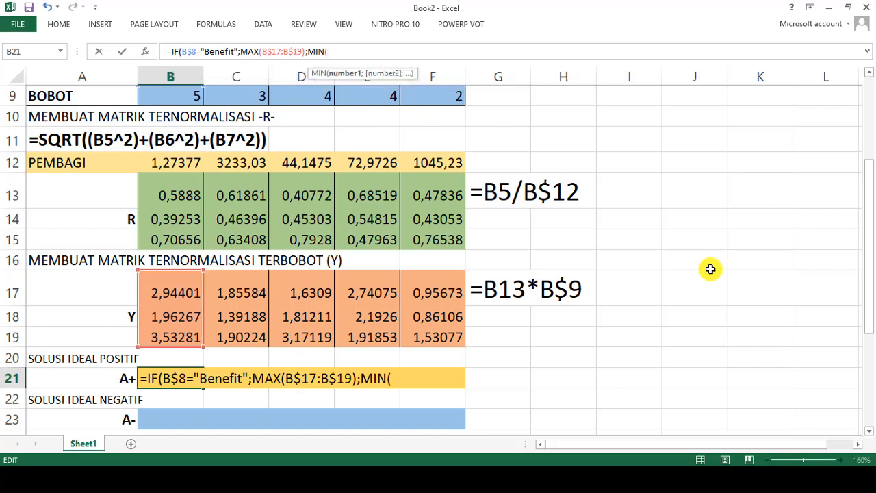
pyautogui.write('B')
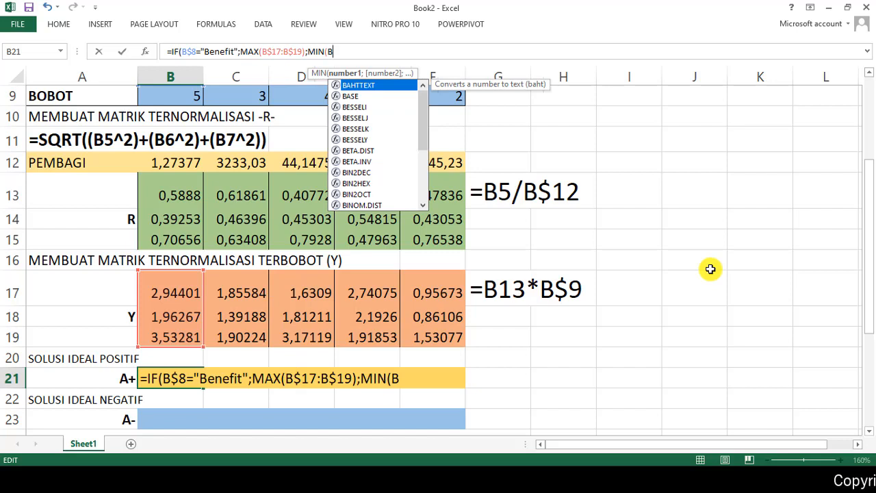
pyautogui.write('$17')
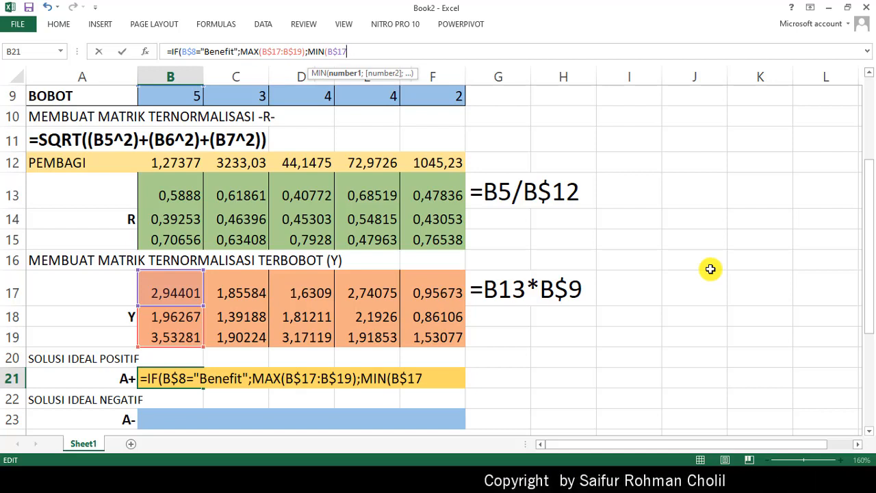
pyautogui.write(':B')
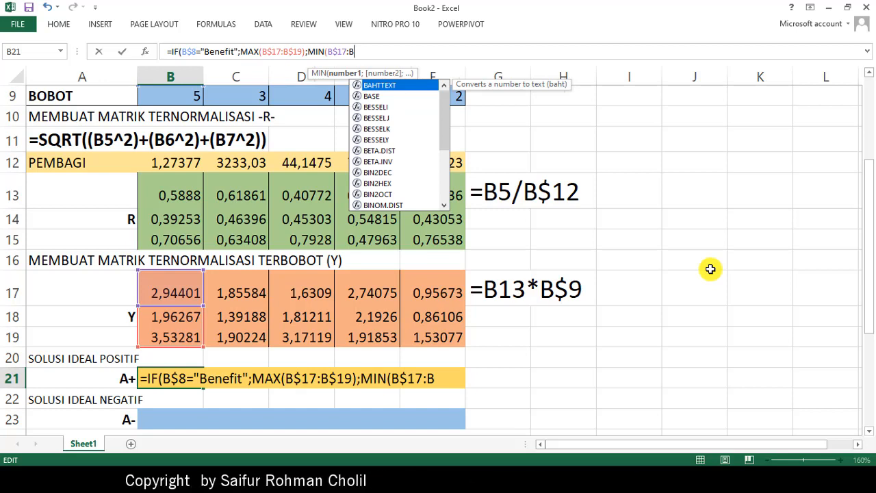
pyautogui.write('$1')
pyautogui.write('9')
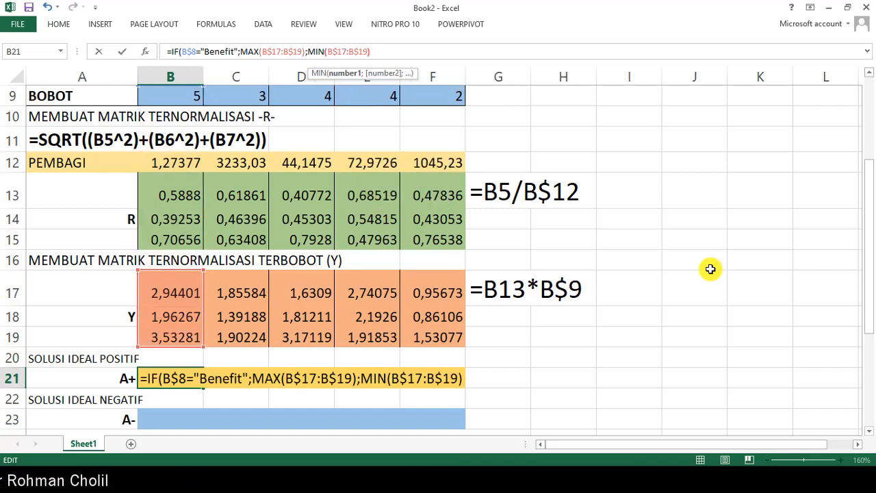
pyautogui.write(')')
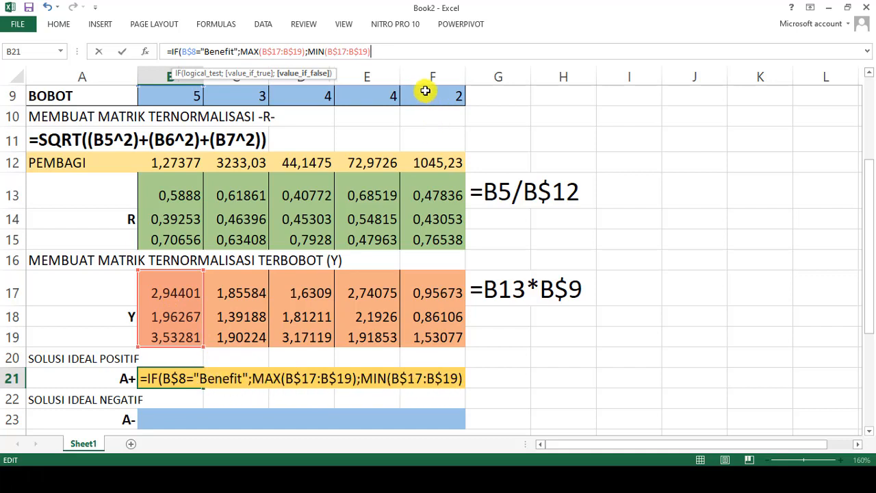
pyautogui.write(')')
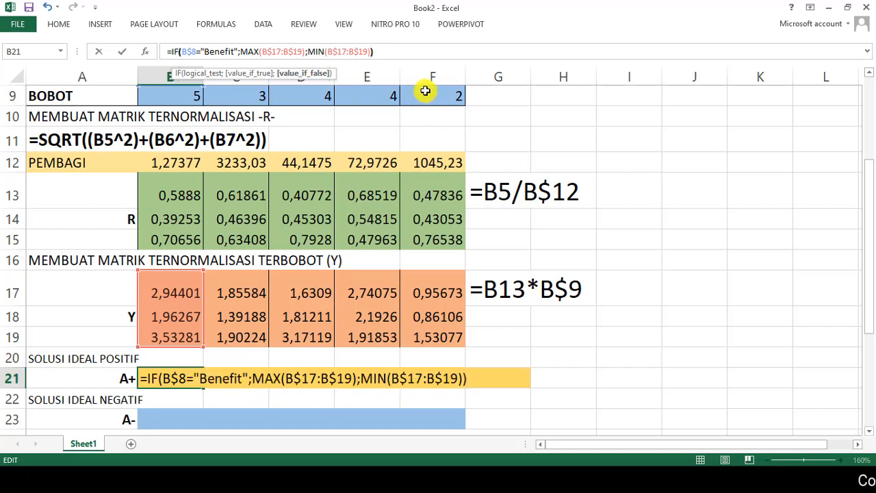
# - Complete the IF formula in B21 and fill it across the A+ row through F21
pyautogui.press('Return')
pyautogui.press('Up')
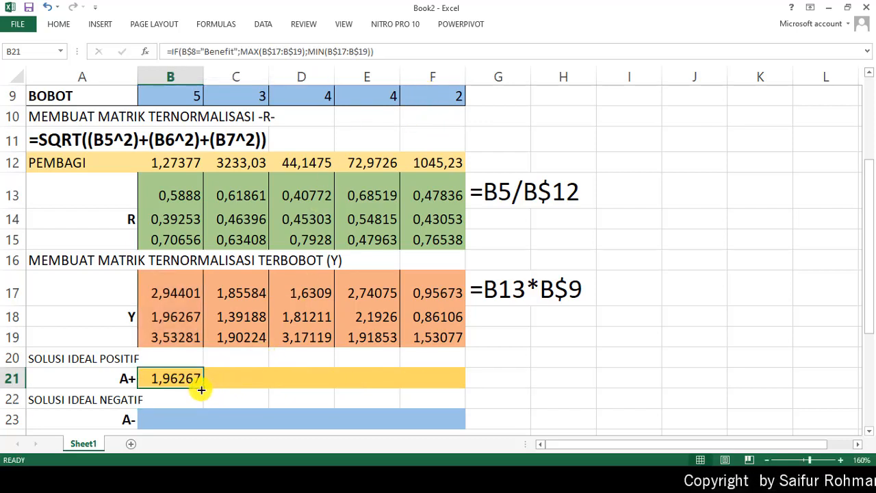
pyautogui.moveTo(201, 389); pyautogui.dragTo(440, 399)
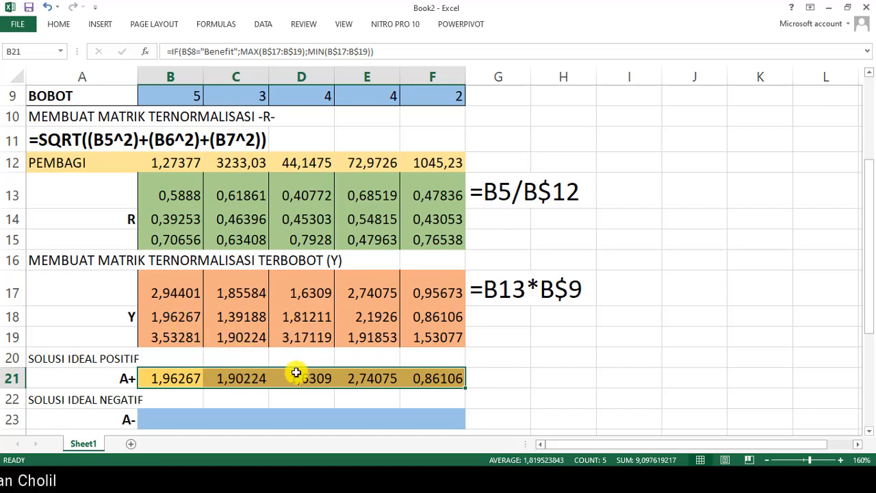
# - Copy the B21 formula into C20 above the A+ row as plain text, =IF(B$8="Benefit";MAX(B$17:B$19);MIN(B$17:B$19)), without calculating it
pyautogui.click(172, 379)
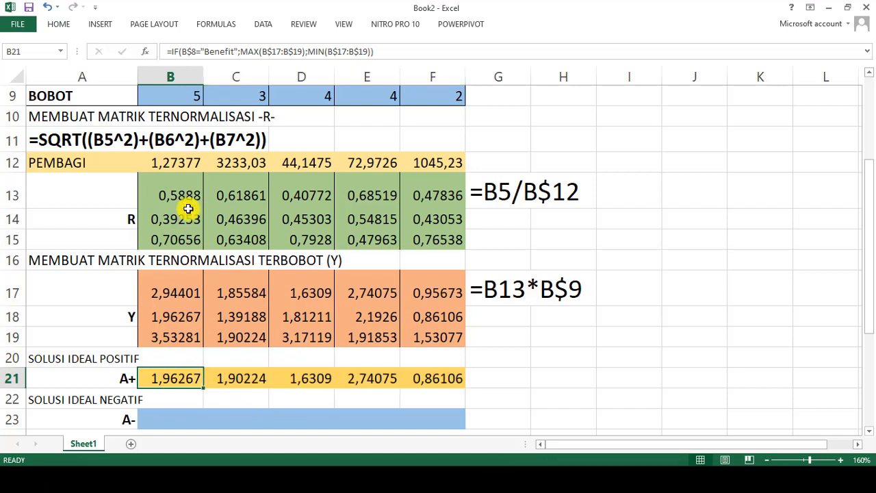
pyautogui.moveTo(384, 51); pyautogui.dragTo(108, 40)
pyautogui.hotkey('ctrl', 'c')
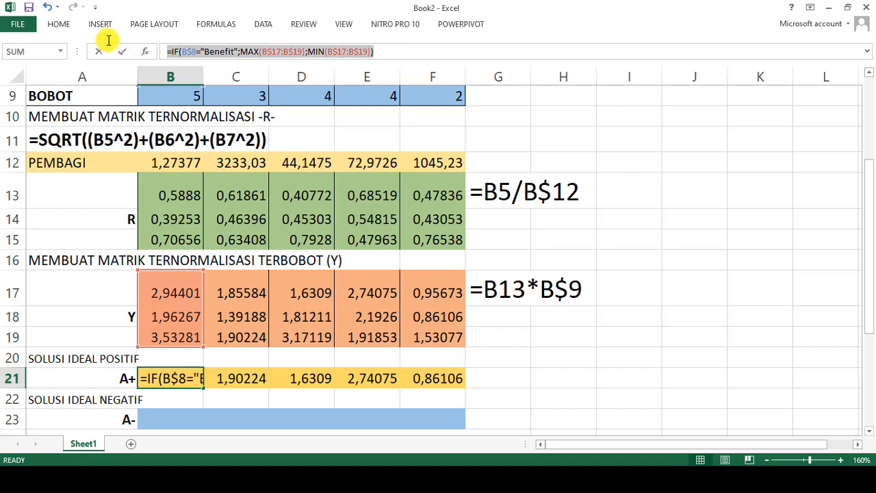
pyautogui.press('Return')
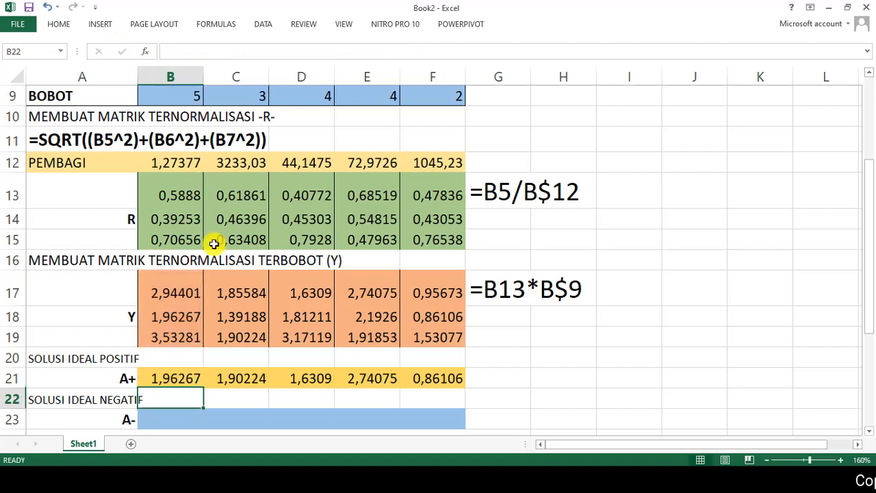
pyautogui.click(219, 358)
pyautogui.hotkey('ctrl', 'v')
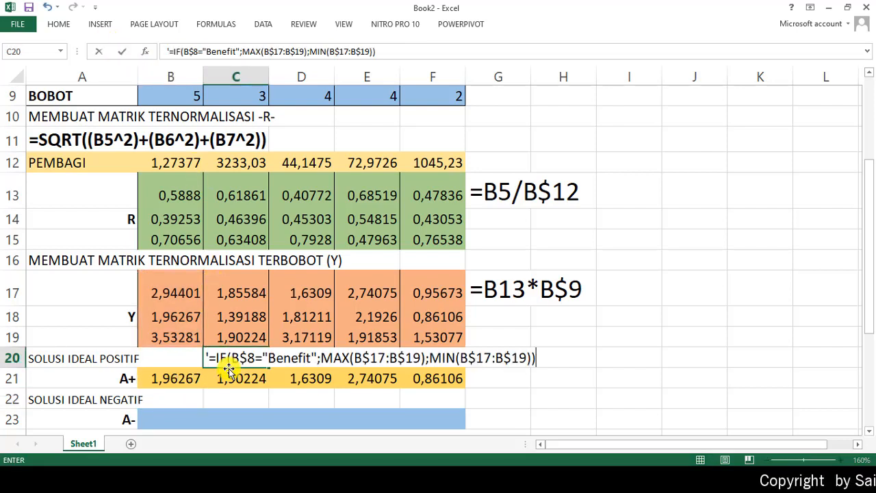
pyautogui.press('Return')
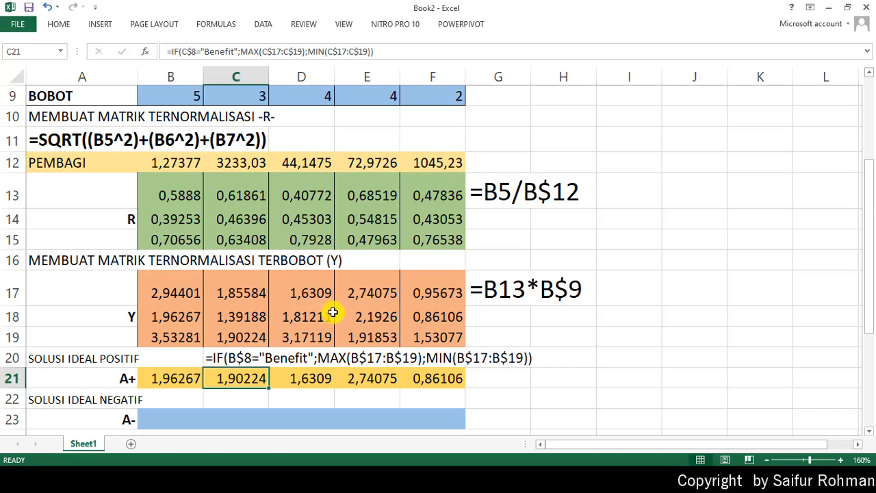
# - Enlarge the formula note in C20 beside SOLUSI IDEAL POSITIF to font size 16
pyautogui.click(231, 358)
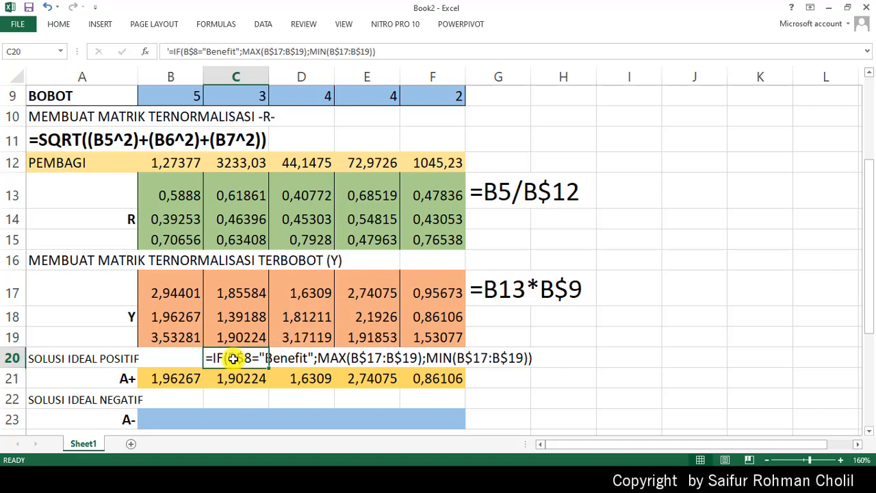
pyautogui.click(59, 25)
pyautogui.click(196, 48)
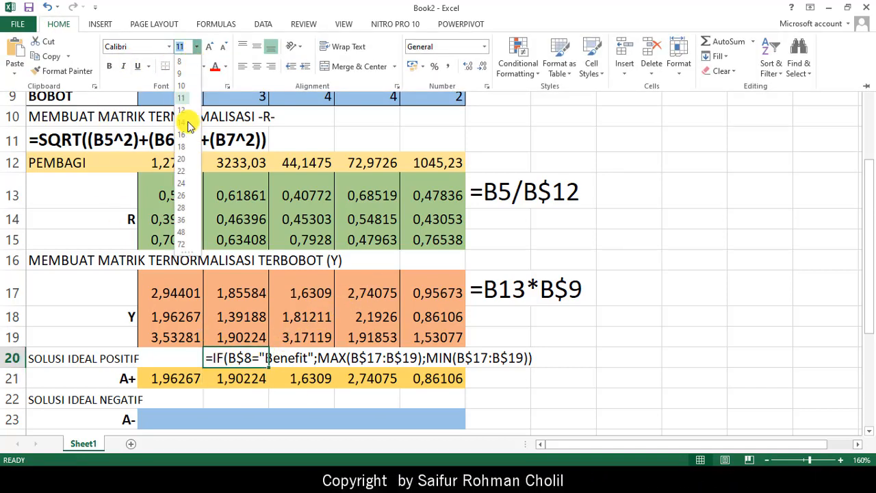
pyautogui.click(188, 135)
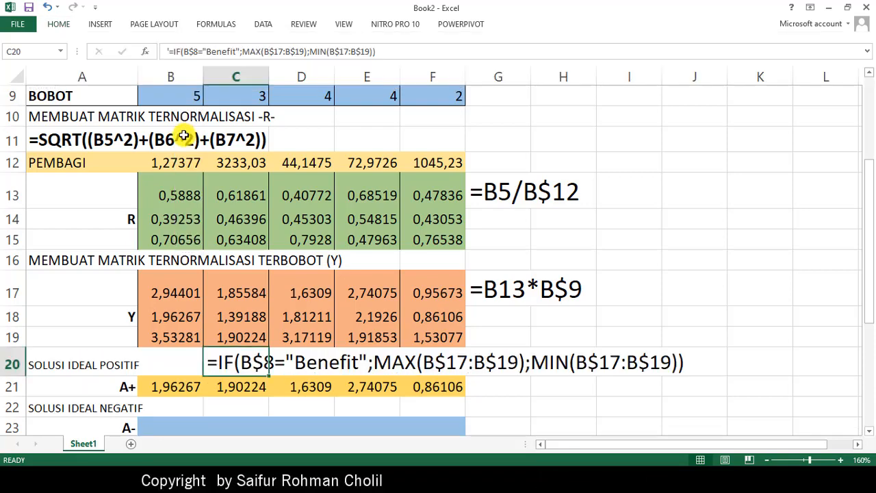
pyautogui.click(526, 401)
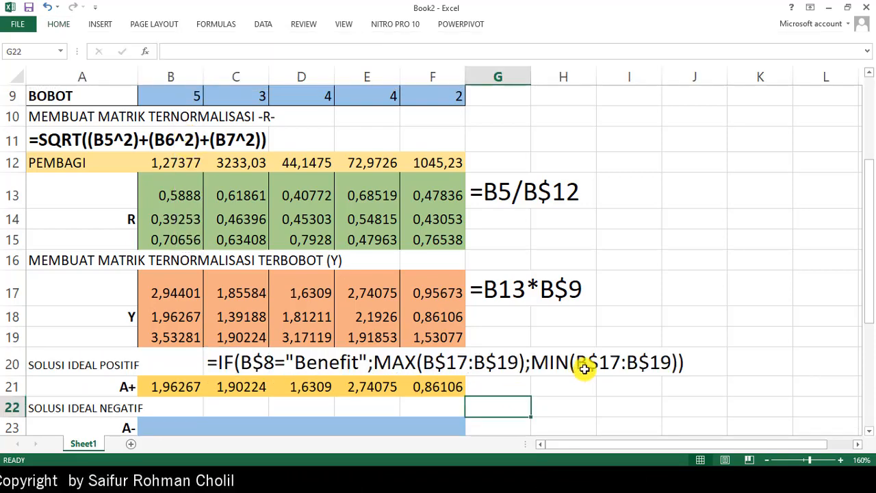
# - Start an IF formula in B23 of the A- row with the condition B$8="Benefit"
pyautogui.scroll(-1, 588, 367)
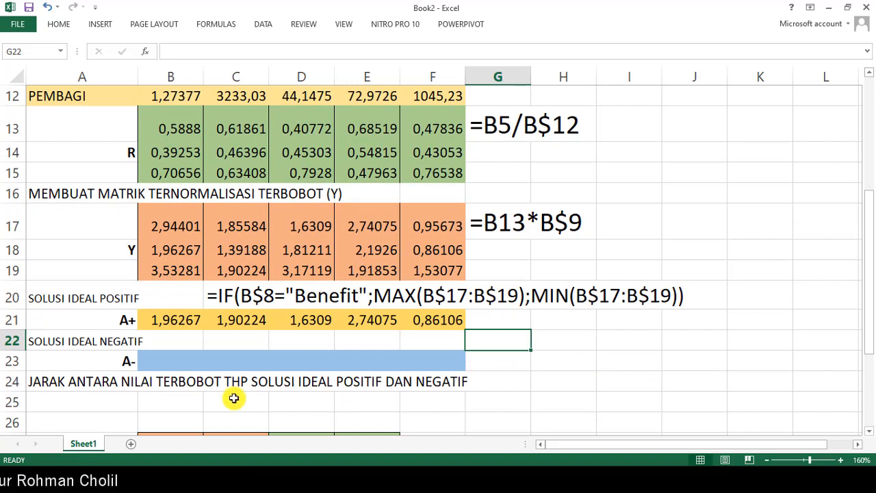
pyautogui.click(167, 362)
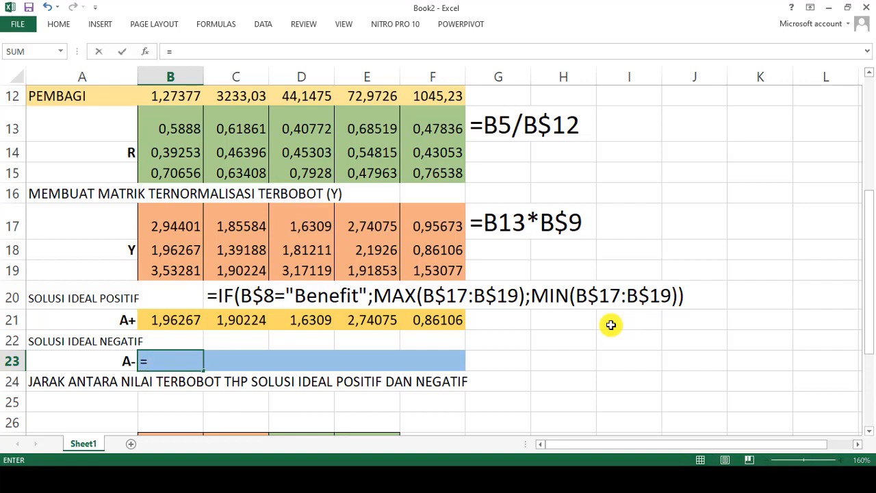
pyautogui.write('=IF')
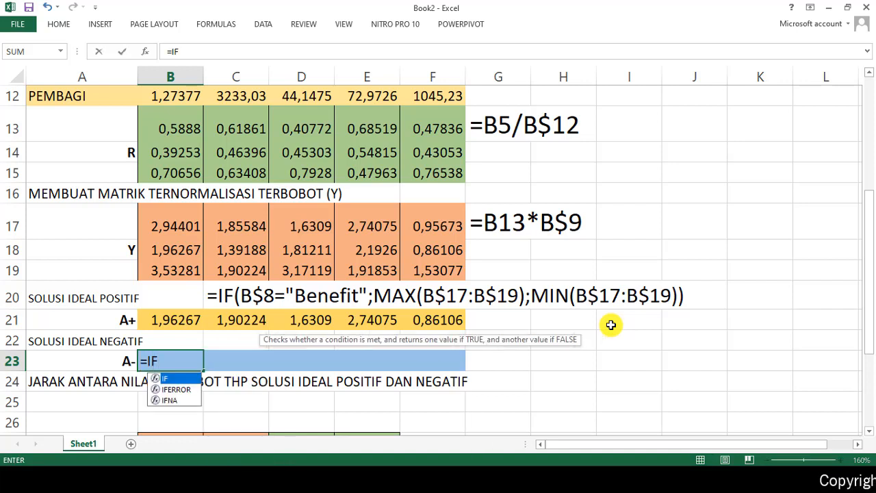
pyautogui.write('(')
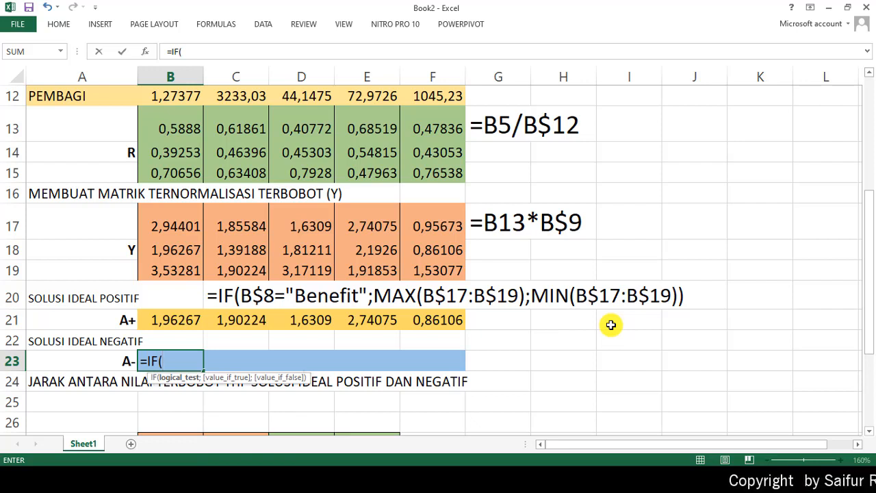
pyautogui.write('B')
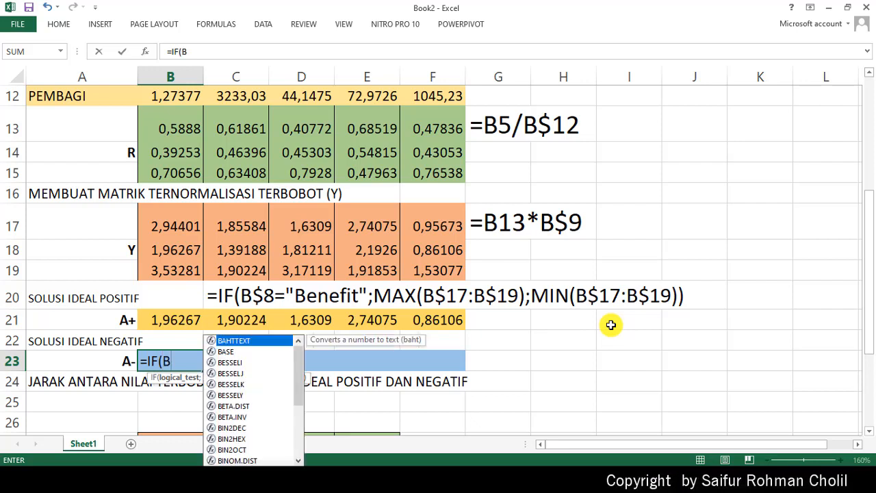
pyautogui.write('$')
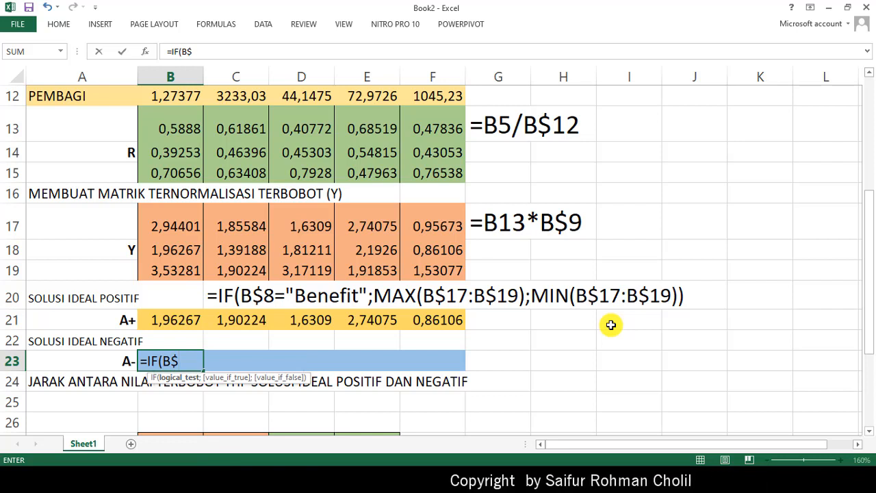
pyautogui.write('28')
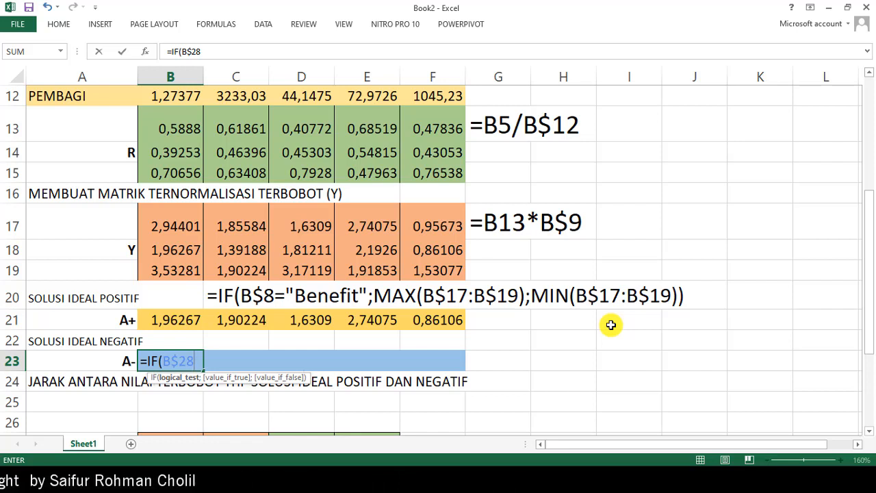
pyautogui.write('=')
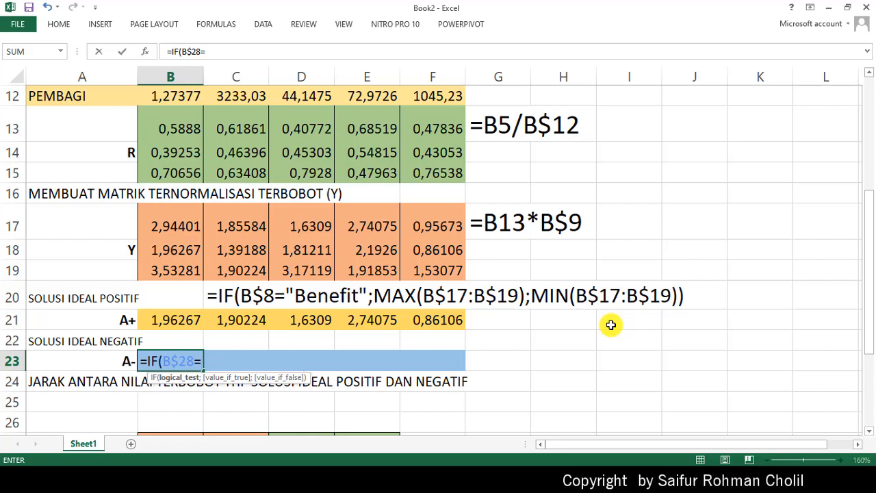
pyautogui.press('BackSpace')
pyautogui.press('BackSpace')
pyautogui.press('BackSpace')
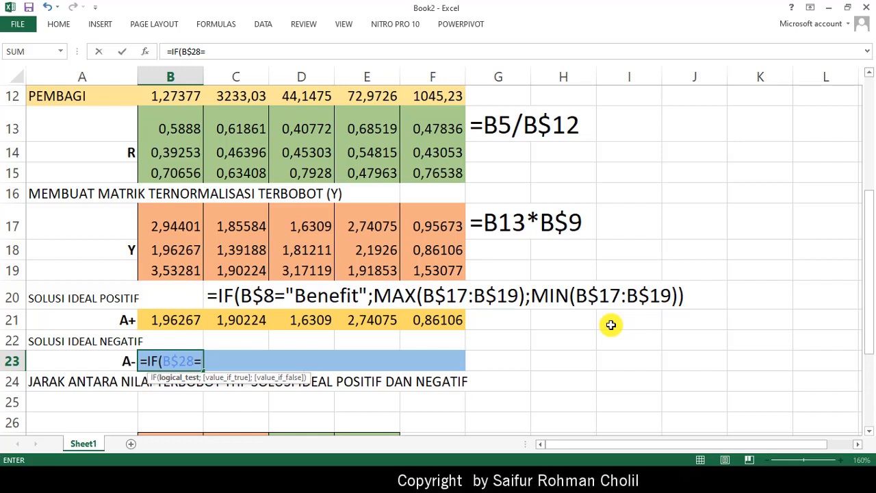
pyautogui.write('8')
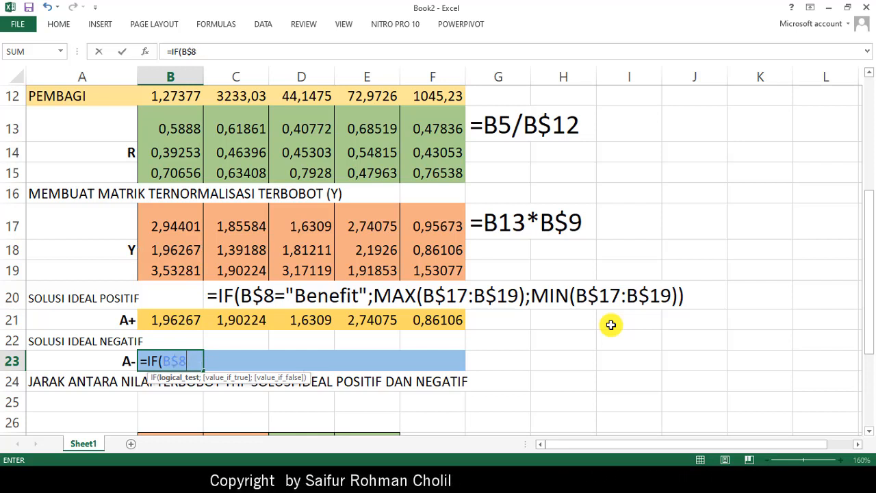
pyautogui.write('="')
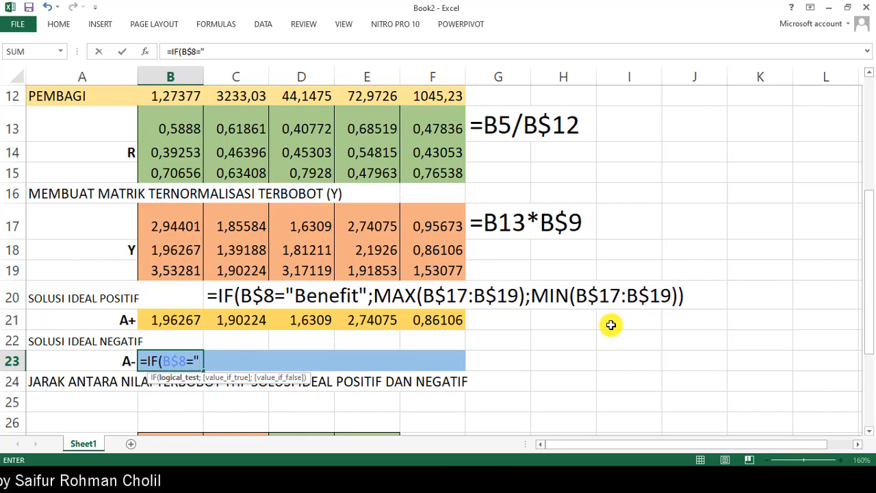
pyautogui.write('b')
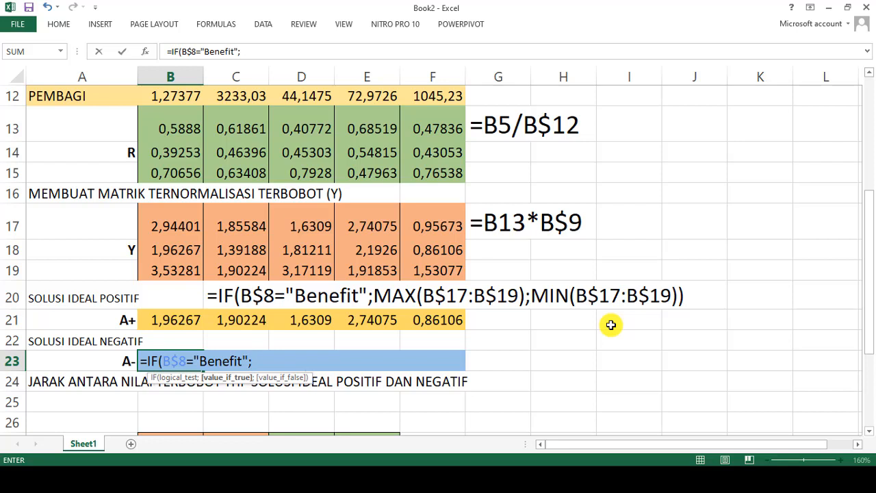
# - Add MIN(B$17:B$19) as the value if true in the B23 formula, keeping the rows fixed
pyautogui.write('MIN')
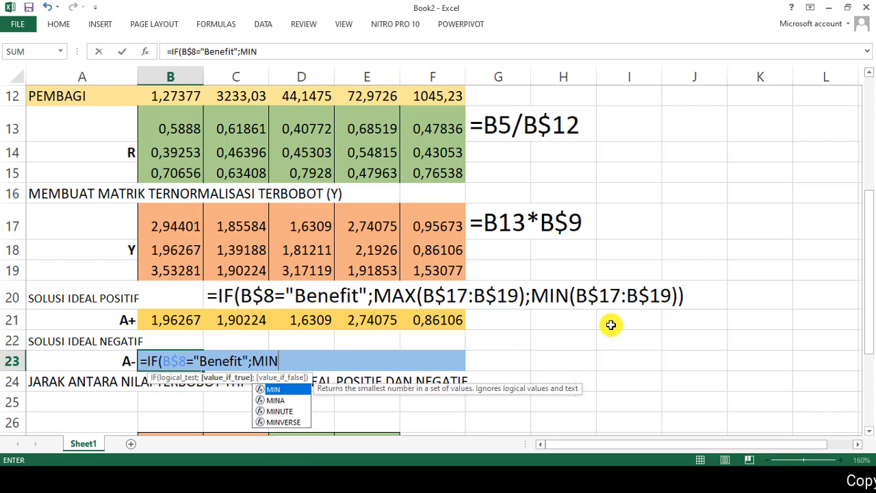
pyautogui.write('(')
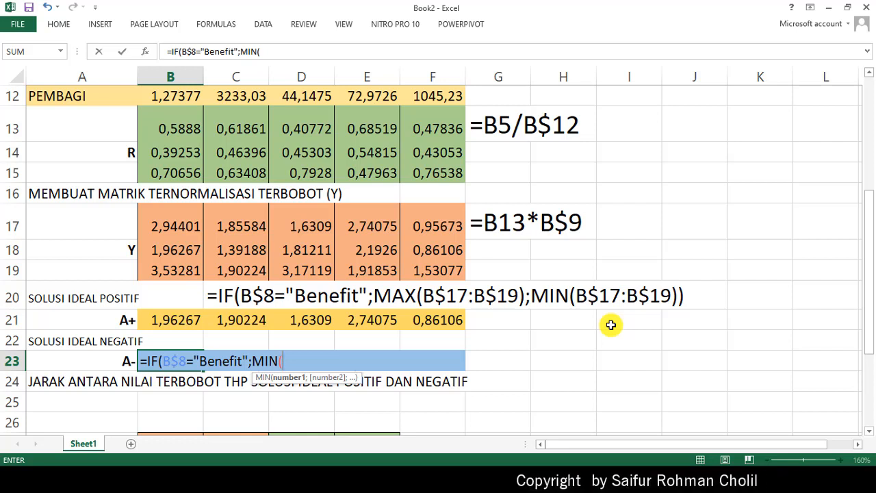
pyautogui.write('B$')
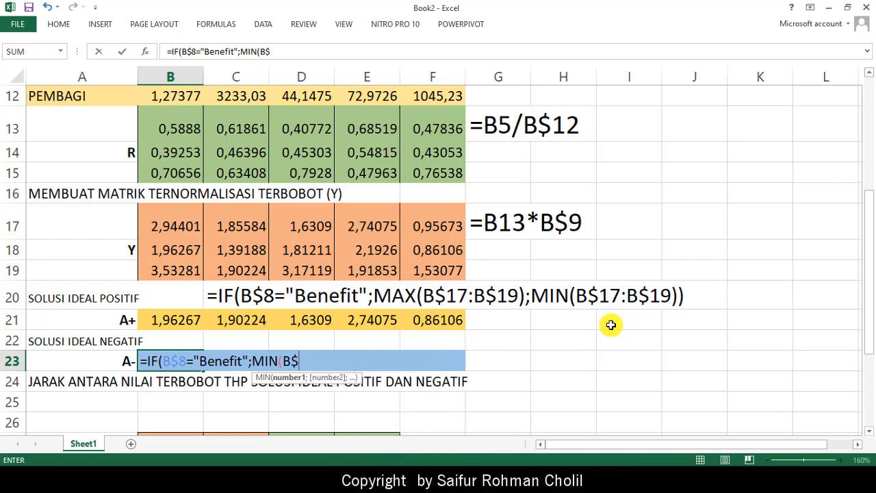
pyautogui.write('17')
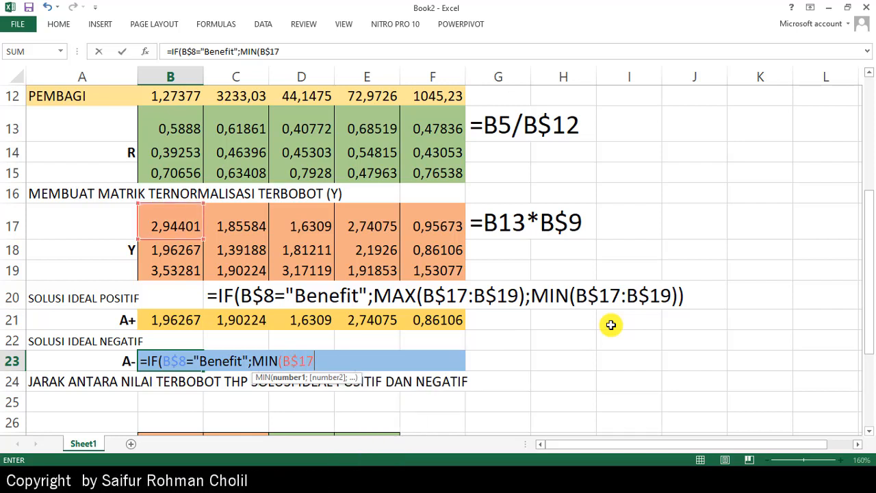
pyautogui.write(':B')
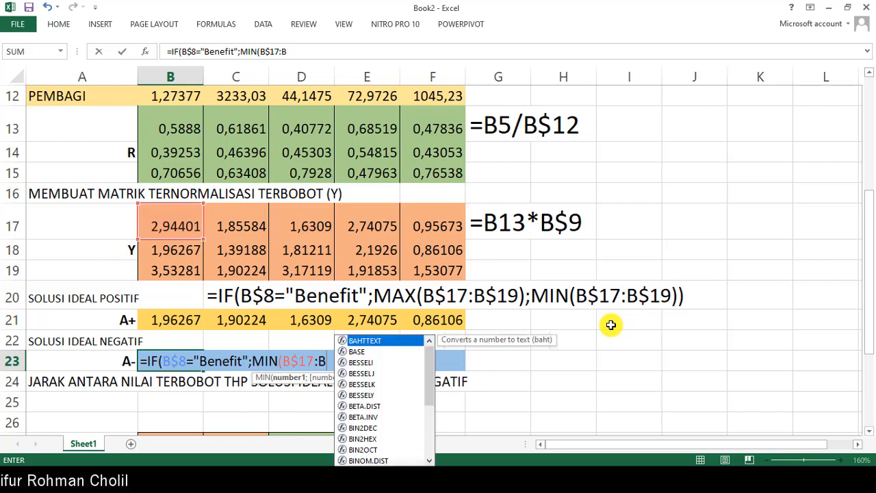
pyautogui.write('$')
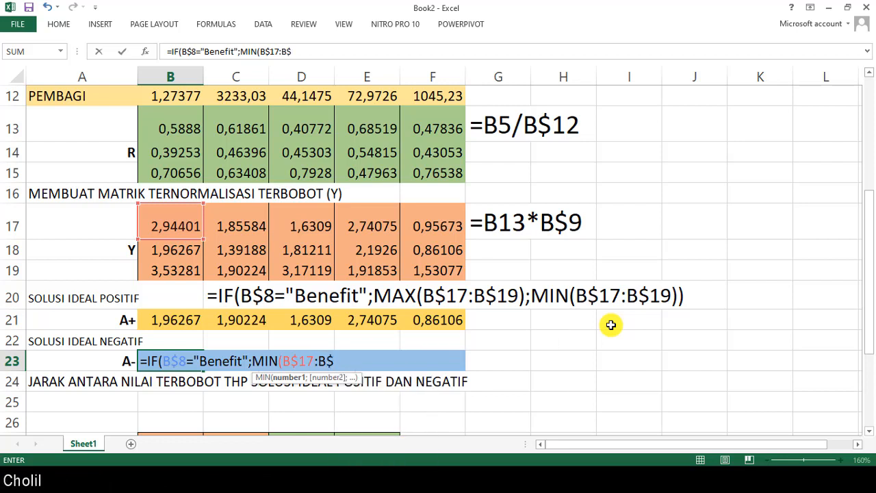
pyautogui.write('19')
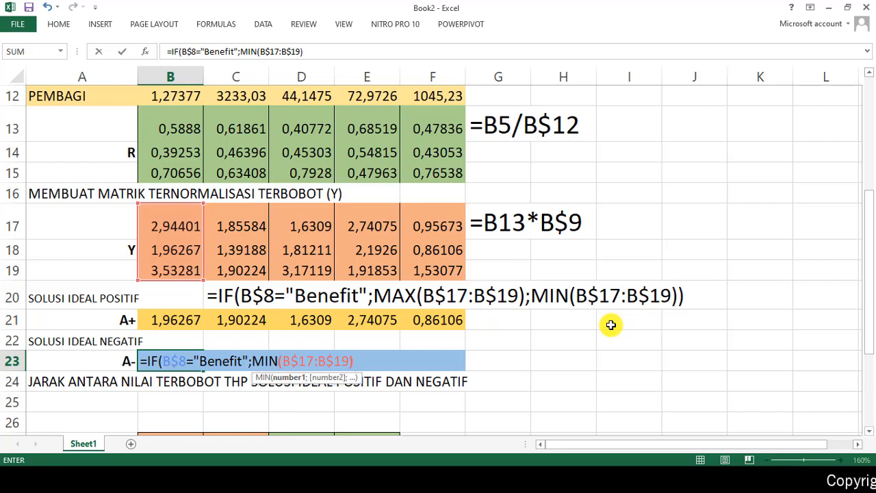
pyautogui.write(')')
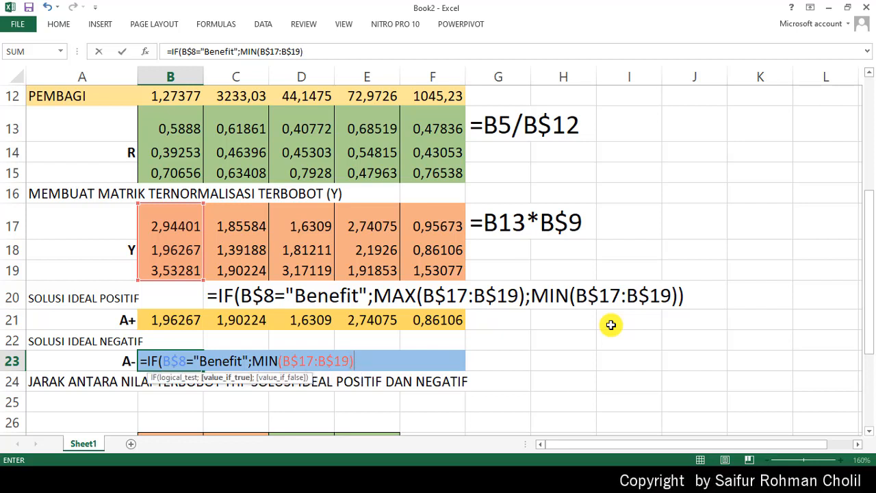
pyautogui.write(';MA')
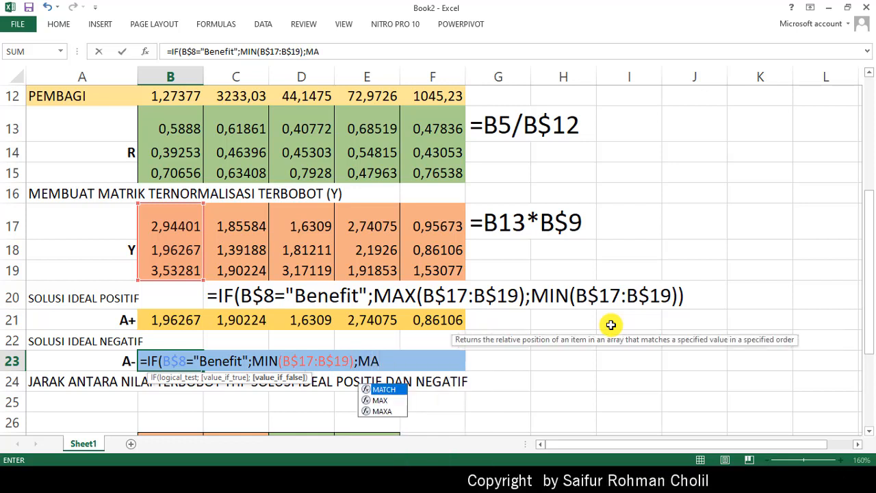
pyautogui.write('X')
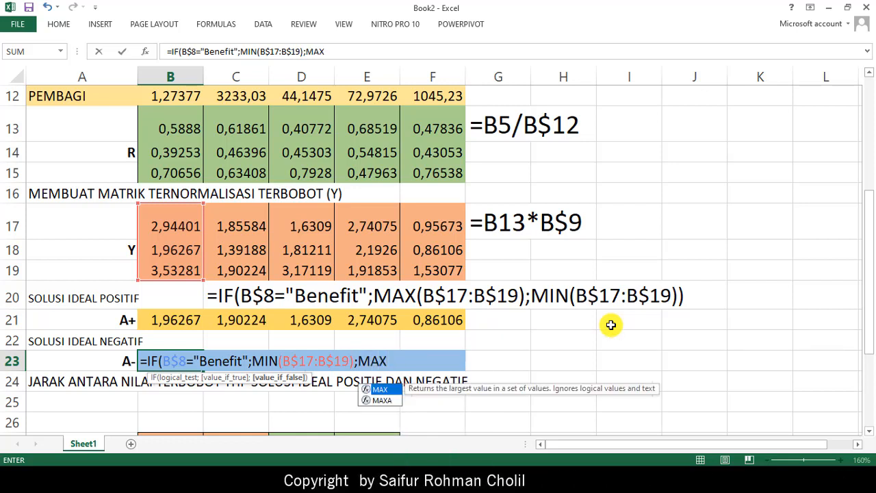
pyautogui.write('(')
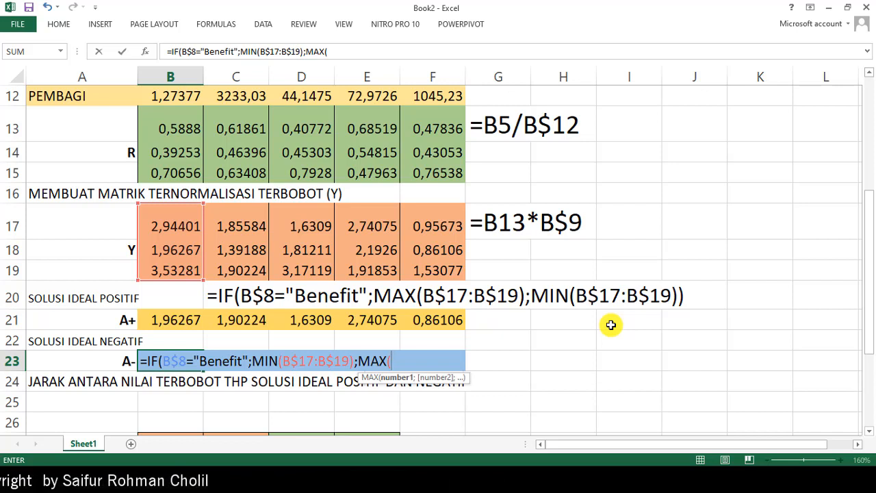
pyautogui.write('B$17')
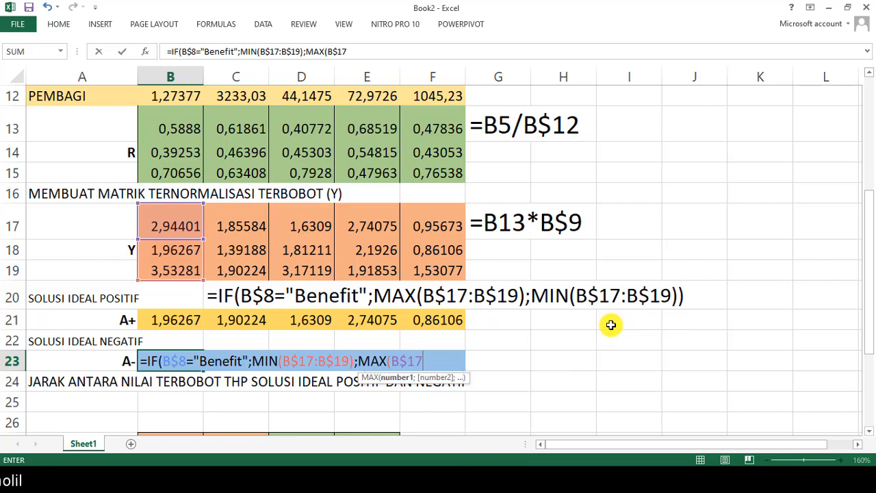
pyautogui.write(':B')
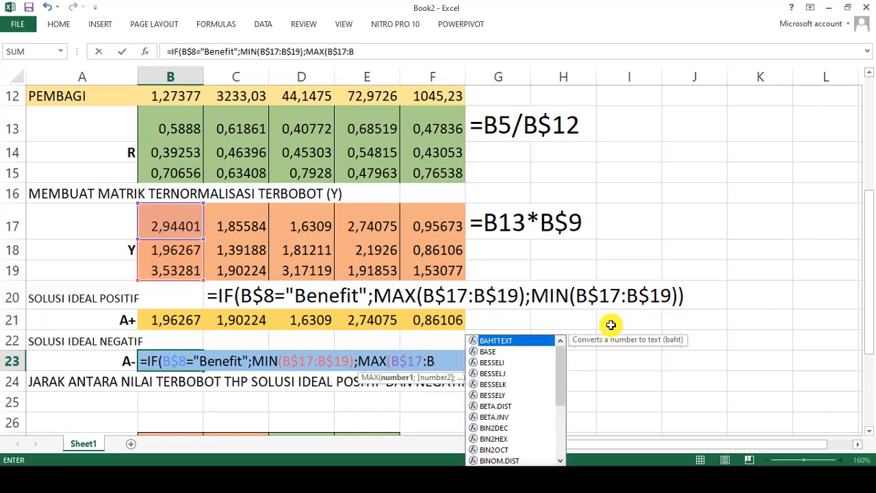
pyautogui.write('$')
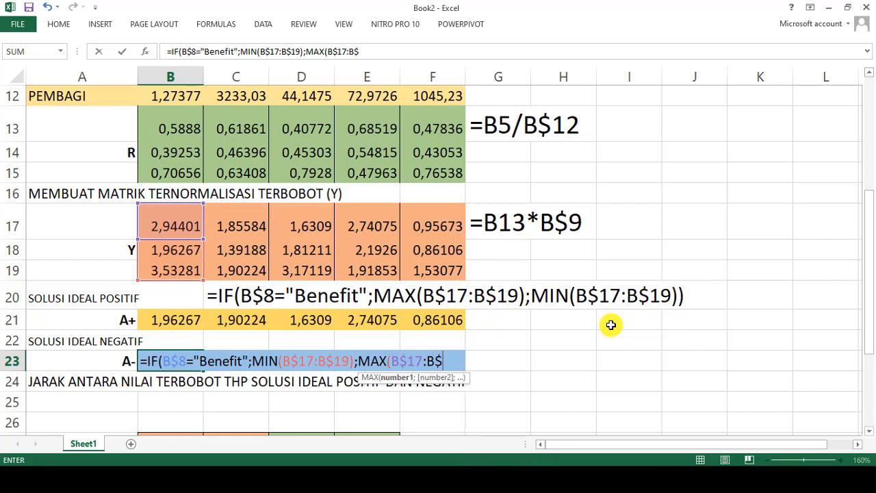
pyautogui.write('19')
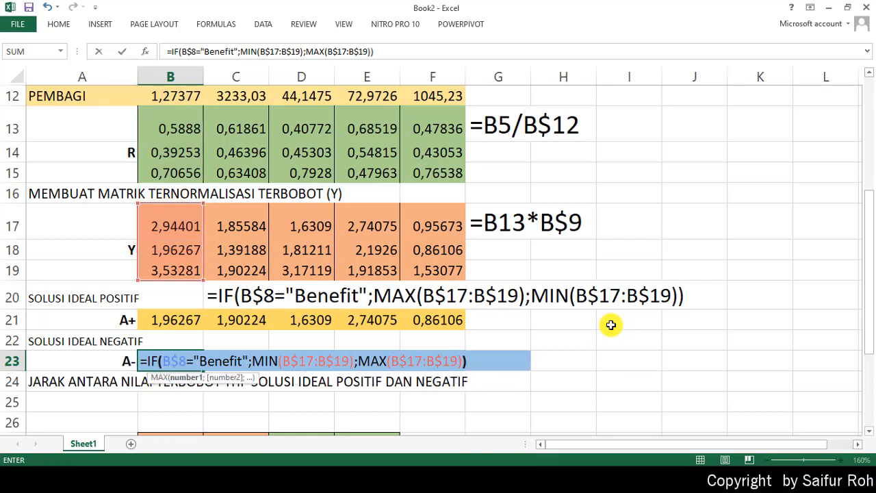
# - Complete the IF formula in B23, fill it across the A- row through F23, and reselect B23
pyautogui.press('Return')
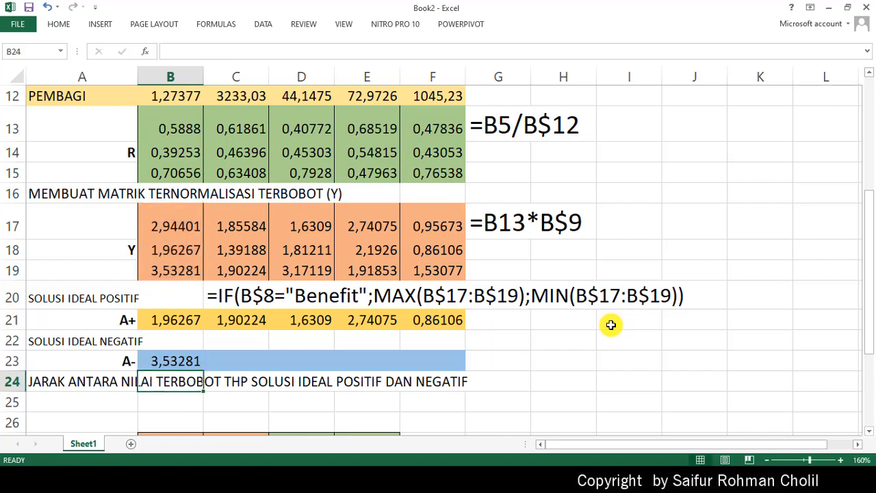
pyautogui.press('Up')
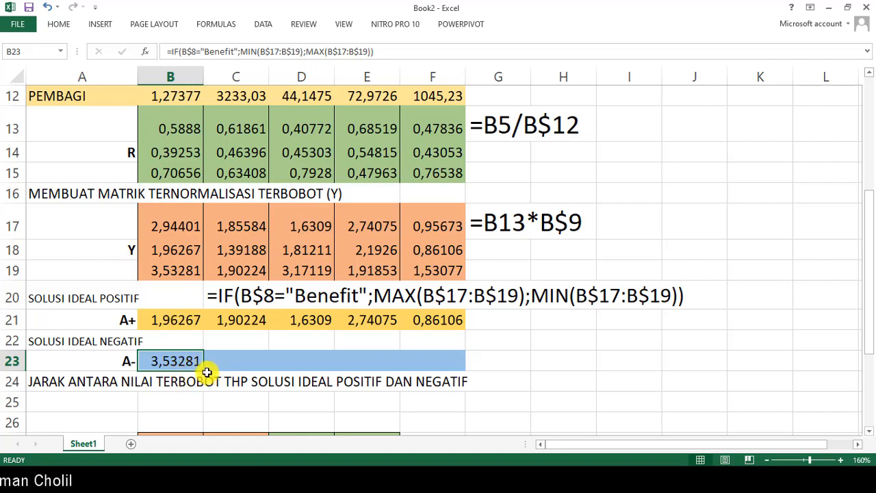
pyautogui.moveTo(207, 370); pyautogui.dragTo(465, 365)
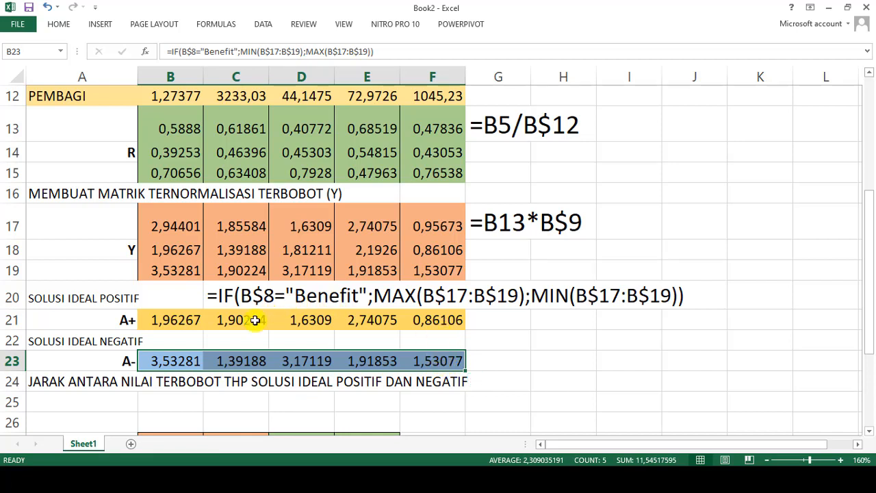
pyautogui.click(170, 361)
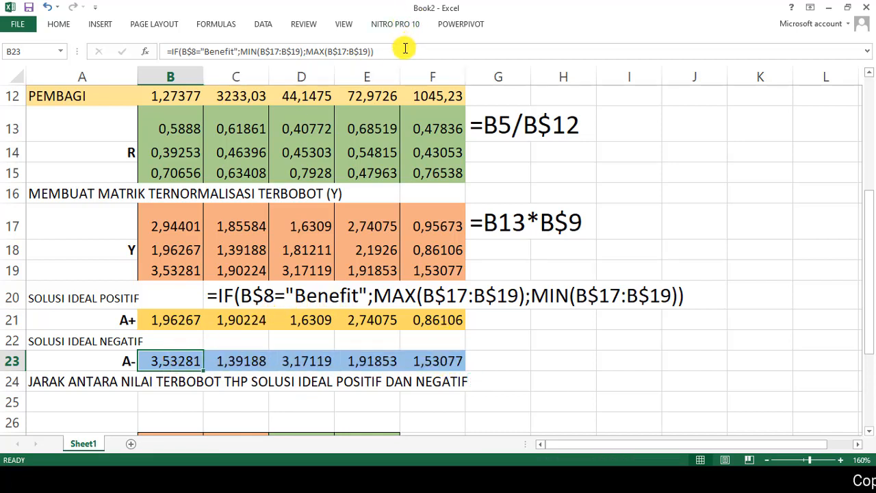
# - Copy the B23 formula text and note it in C22 as the text =IF(B$8="Benefit";MIN(B$17:B$19);MAX(B$17:B$19))
pyautogui.moveTo(405, 48); pyautogui.dragTo(174, 19)
pyautogui.hotkey('ctrl', 'c')
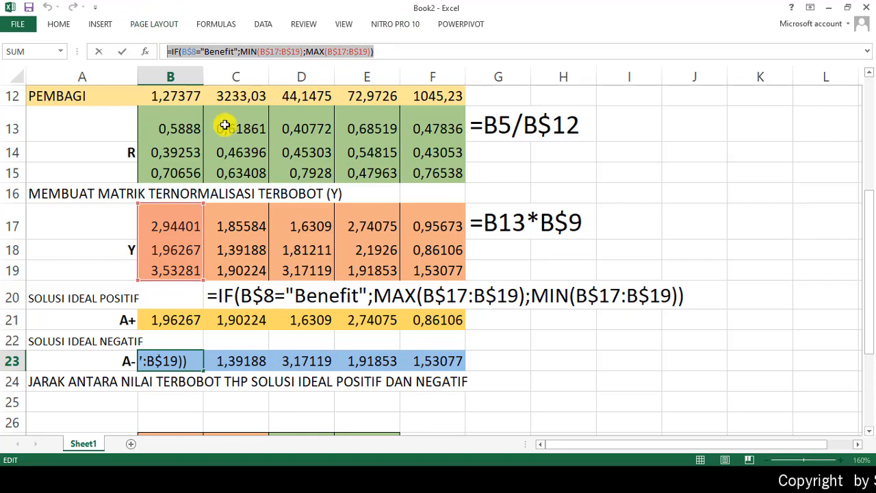
pyautogui.press('Return')
pyautogui.click(236, 339)
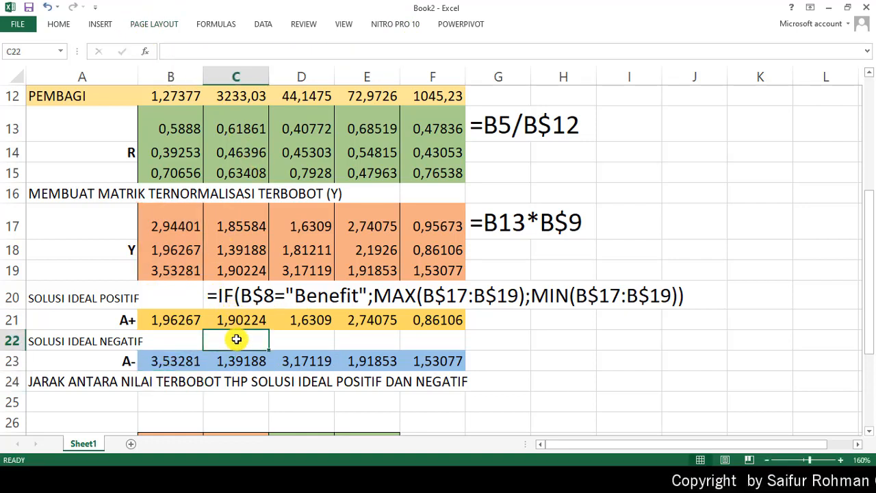
pyautogui.hotkey('ctrl', 'v')
pyautogui.press('Return')
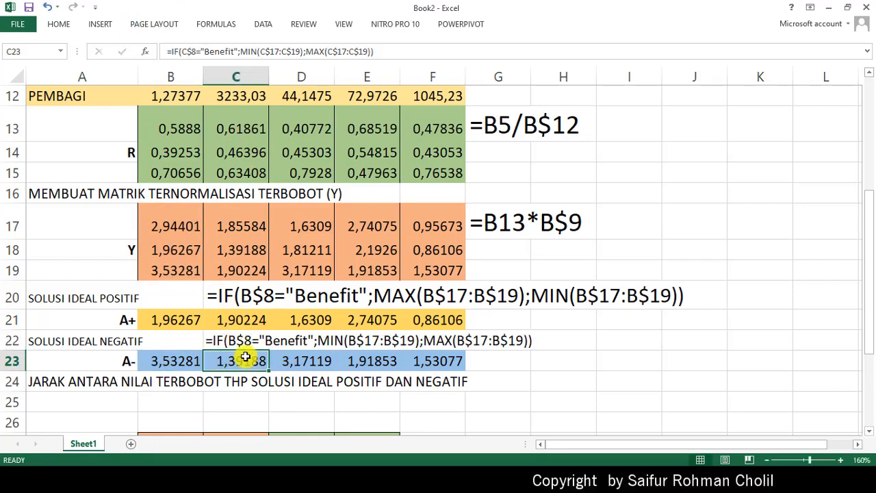
# - Enlarge the formula note in C22 to font size 16
pyautogui.click(233, 339)
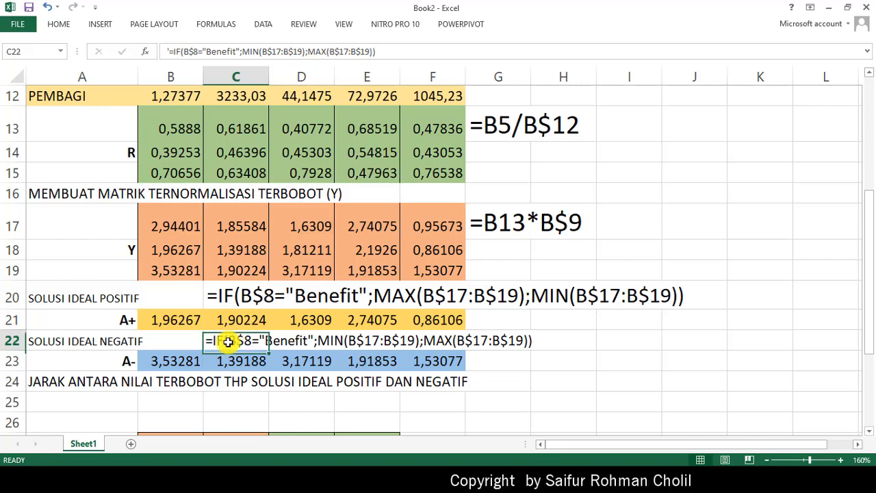
pyautogui.click(65, 23)
pyautogui.click(197, 47)
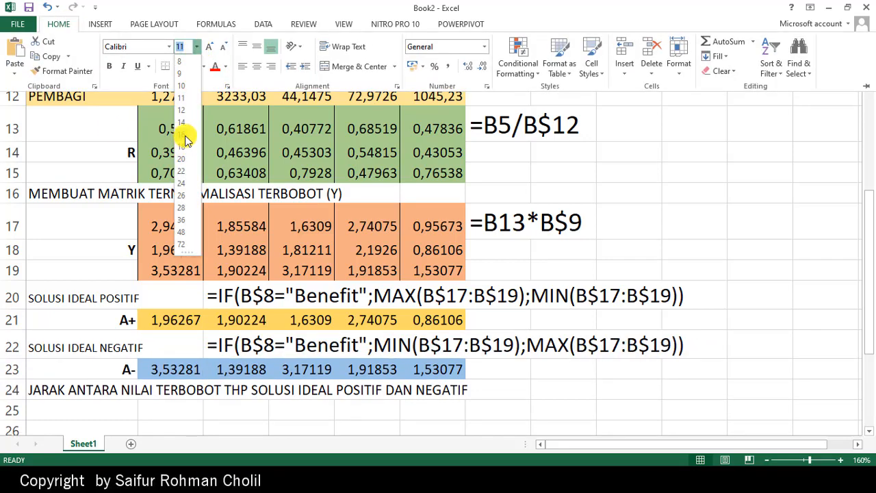
pyautogui.click(183, 135)
pyautogui.click(514, 393)
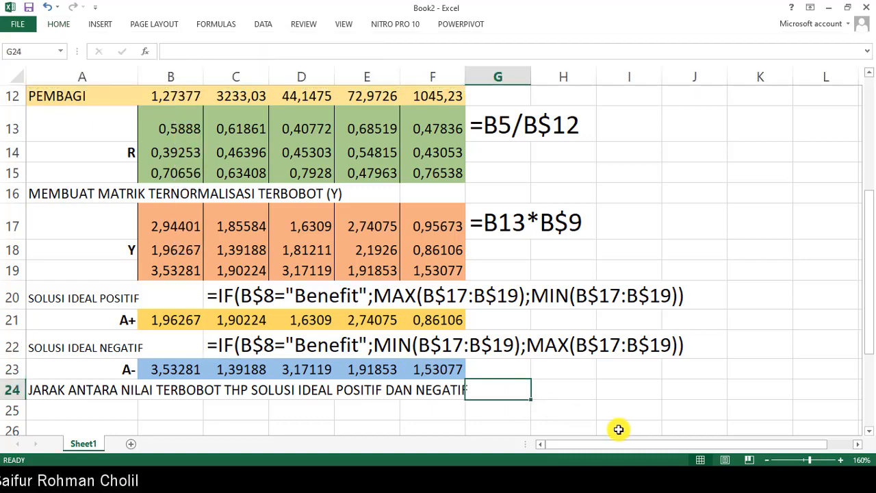
# - Switch to METODE TOPSIS.pdf in Nitro Pro, check the A+ and A- solutions against the sheet, and return to Excel
pyautogui.scroll(-1, 567, 433)
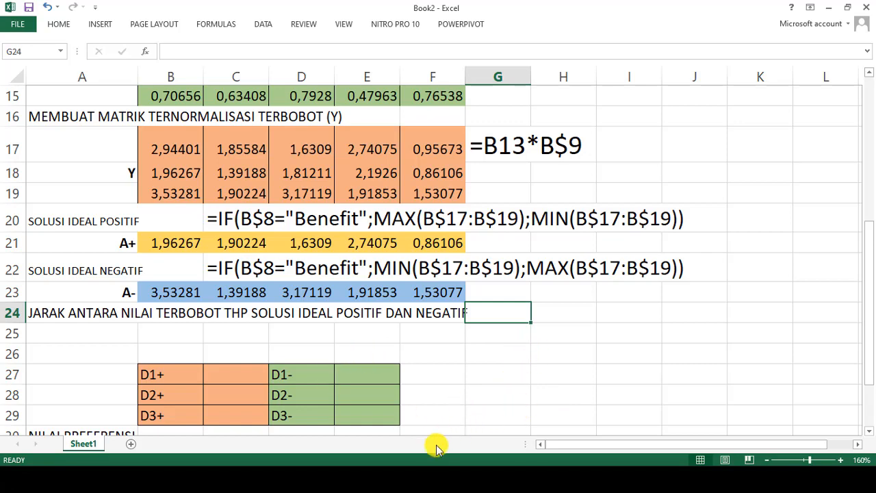
pyautogui.click(432, 480)
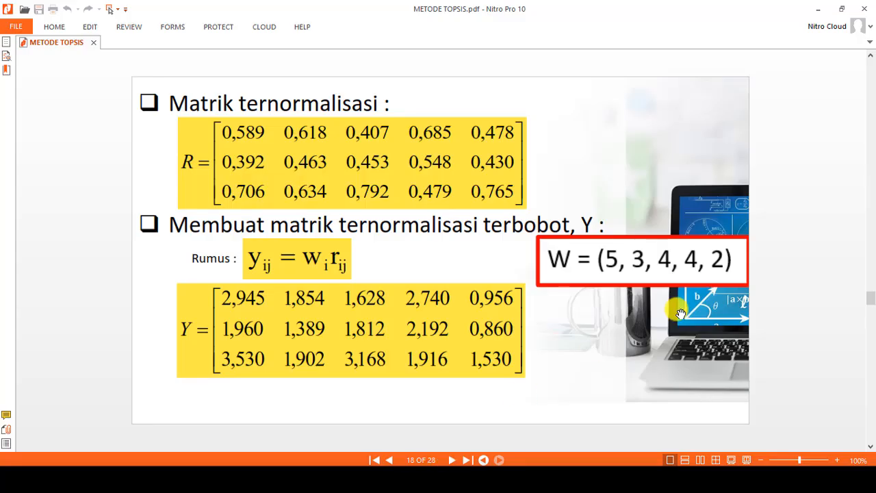
pyautogui.scroll(-1, 678, 316)
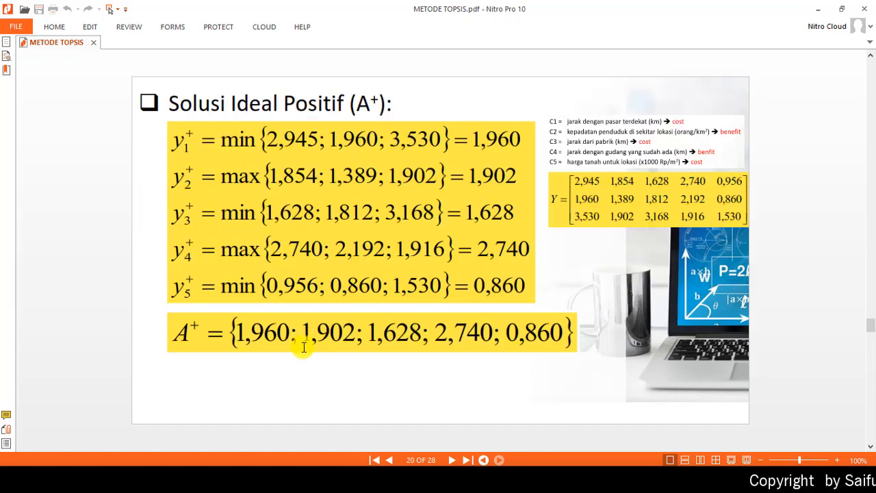
pyautogui.scroll(-1, 291, 352)
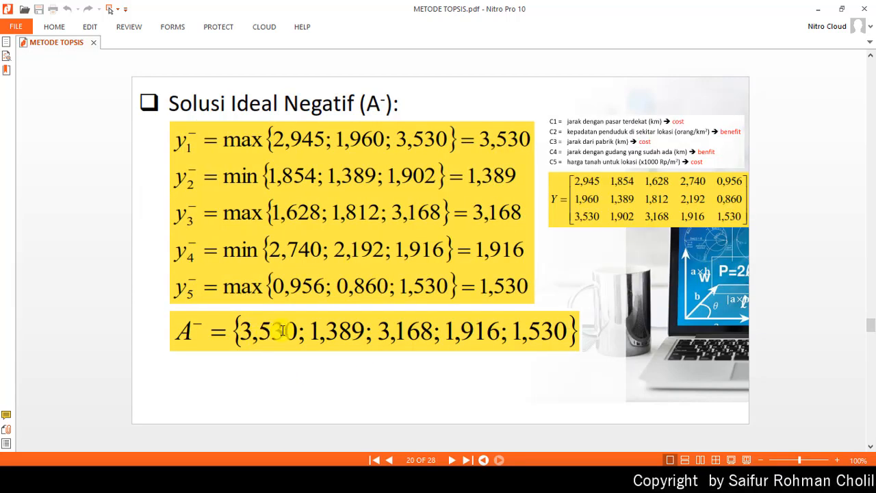
pyautogui.click(818, 9)
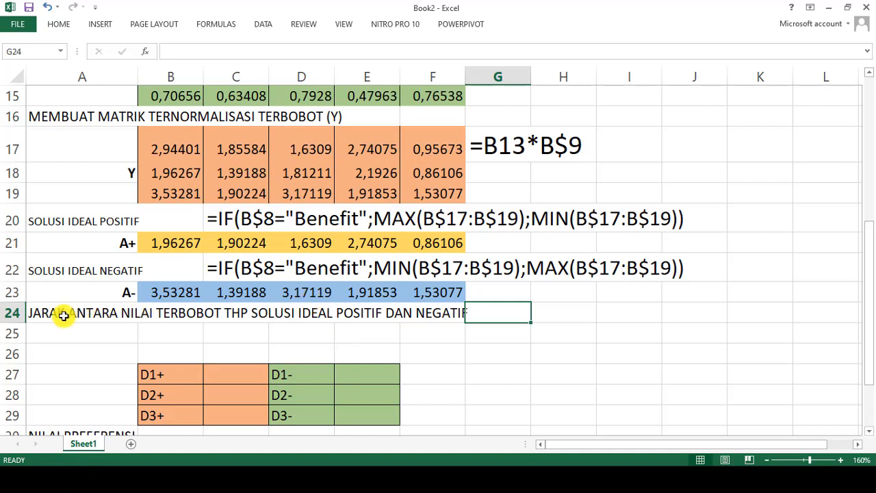
# - Select the distance heading in A24, review the D+ distance formula on page 21 of METODE TOPSIS.pdf in Nitro Pro, and return to Excel
pyautogui.click(44, 309)
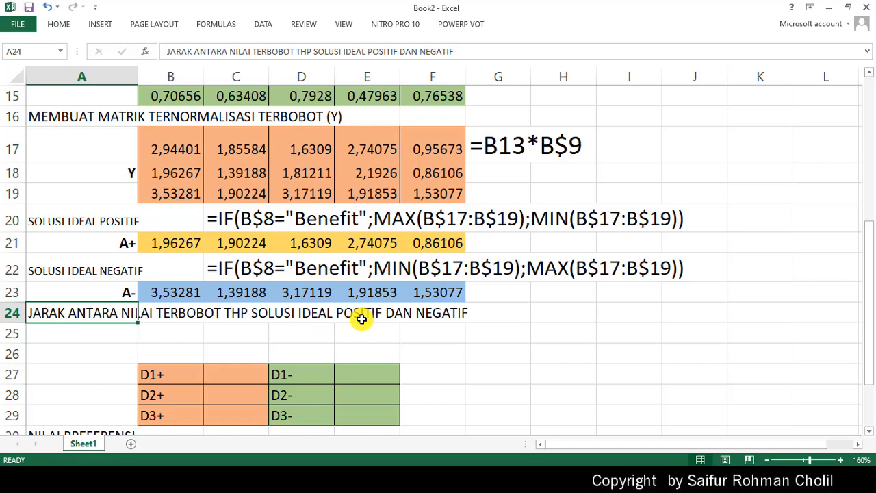
pyautogui.hotkey('alt', 'Tab')
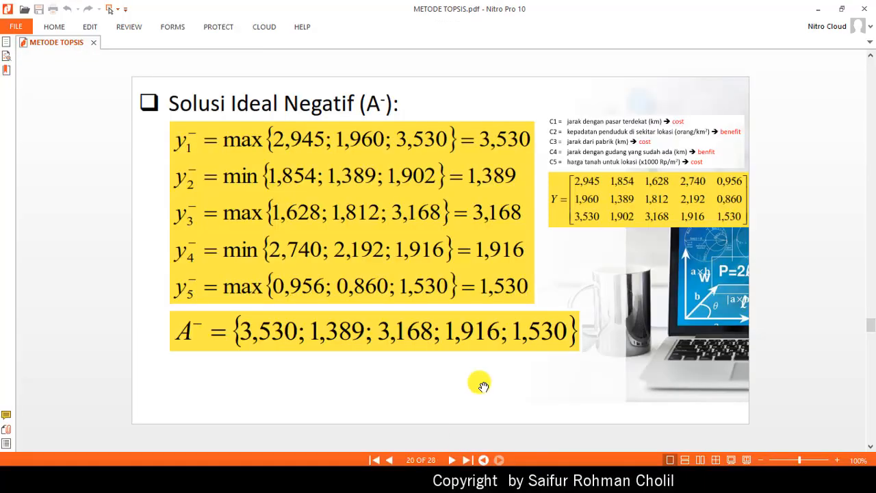
pyautogui.scroll(-1, 491, 321)
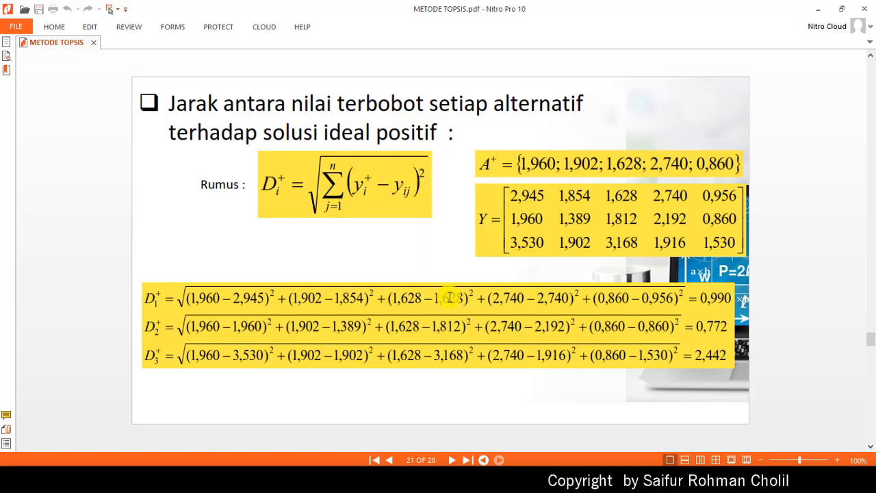
pyautogui.click(819, 8)
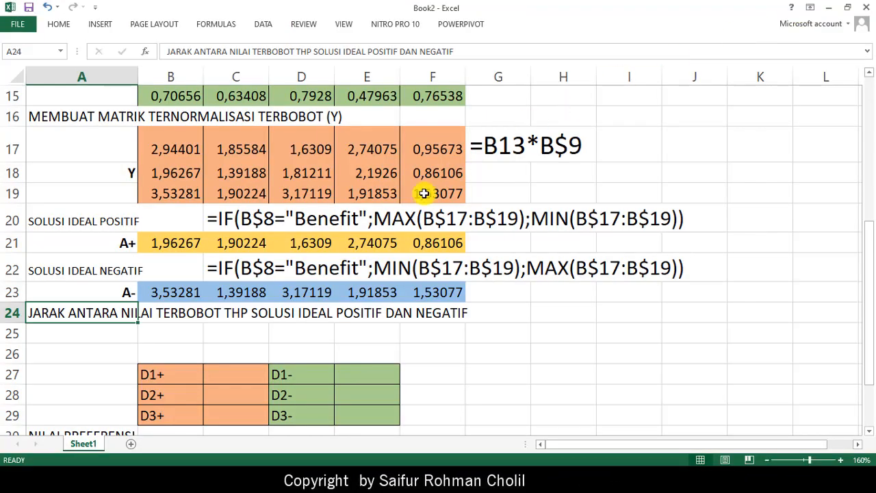
# - Start the D1+ formula in C27 with =SQRT(((B$21, keeping row 21 fixed
pyautogui.click(224, 375)
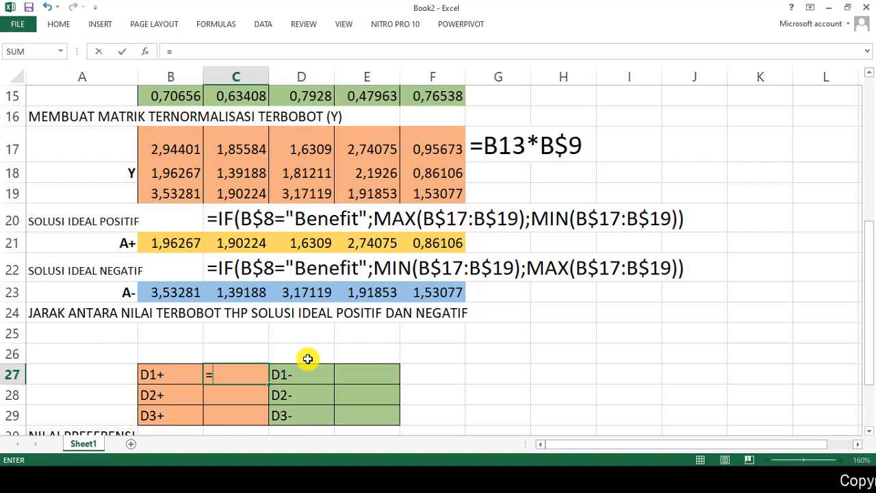
pyautogui.write('SQ')
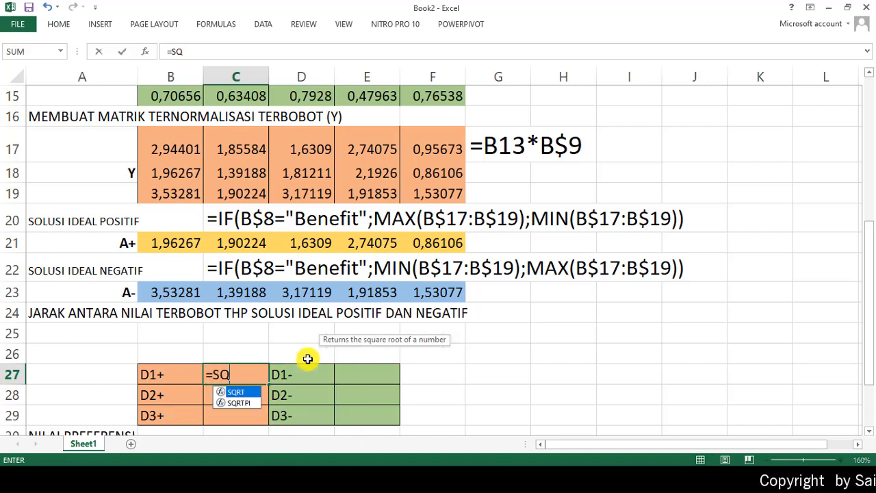
pyautogui.write('RT(')
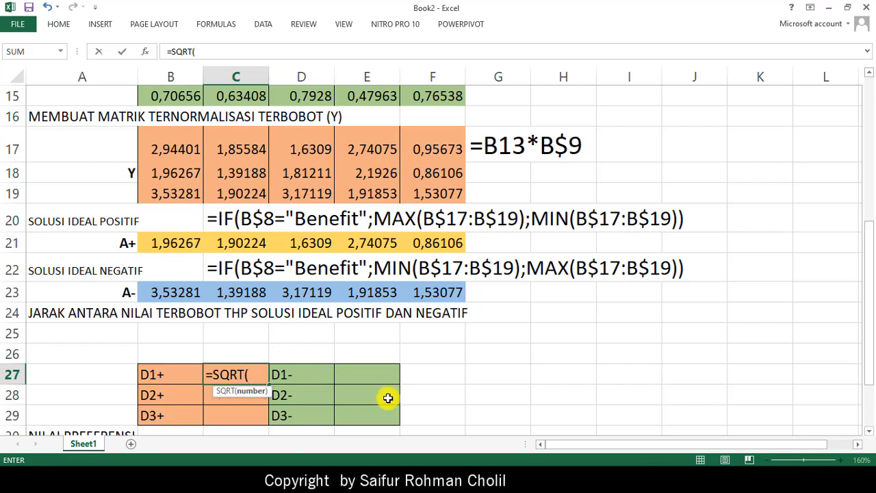
pyautogui.write('((')
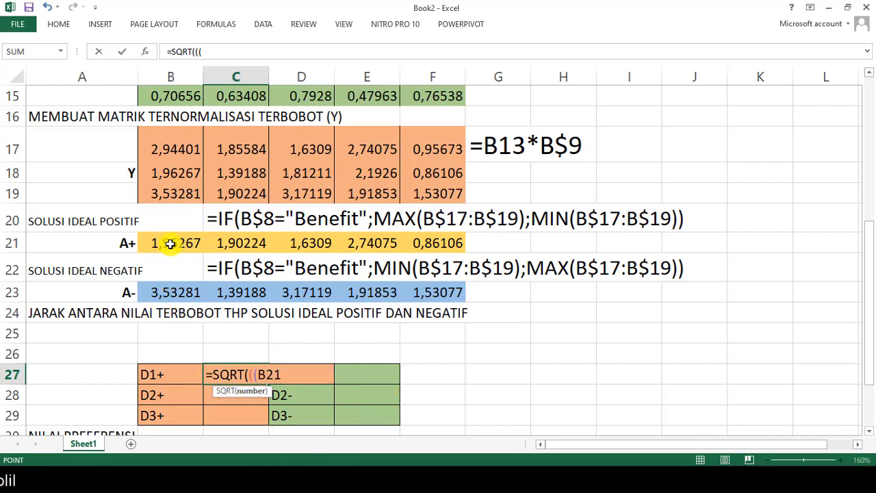
pyautogui.click(209, 53)
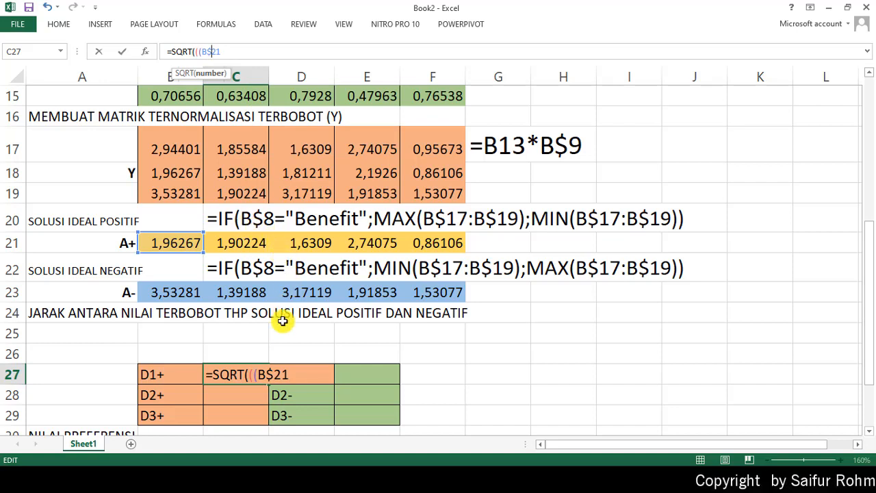
# - Subtract B17 from B$21 and square the difference, completing the first term ((B$21-B17)^2) of the C27 formula
pyautogui.write('-')
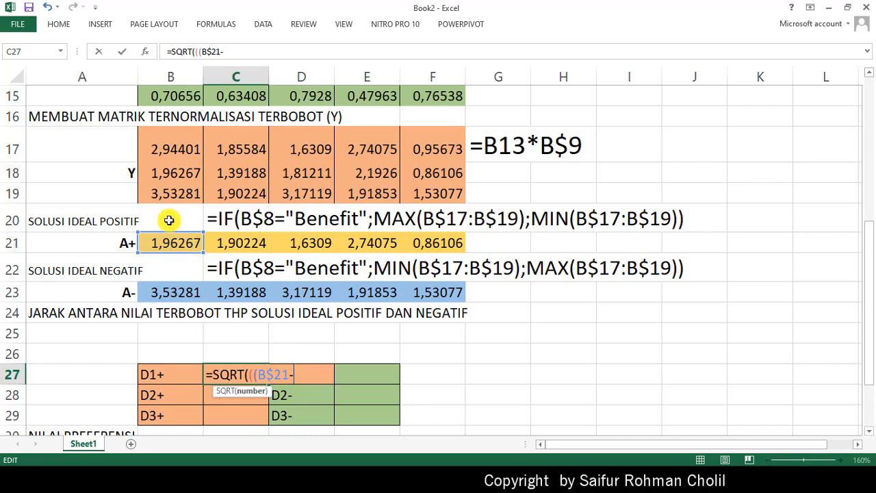
pyautogui.click(180, 149)
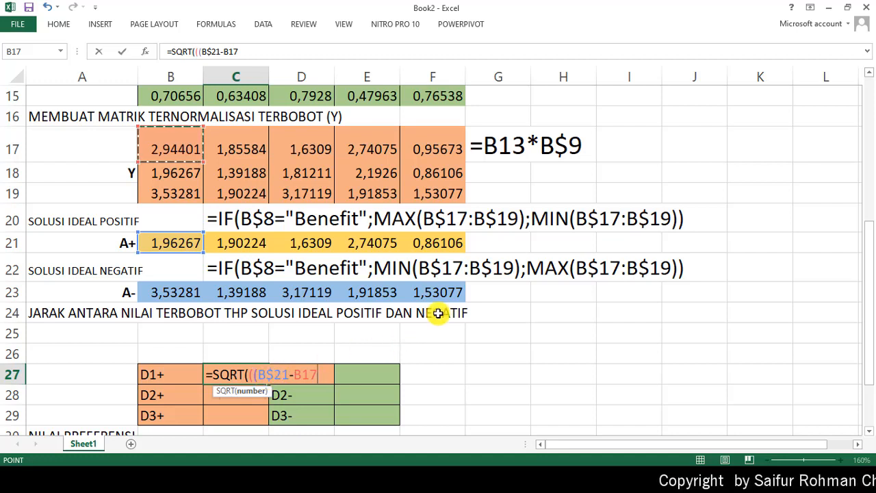
pyautogui.write(')')
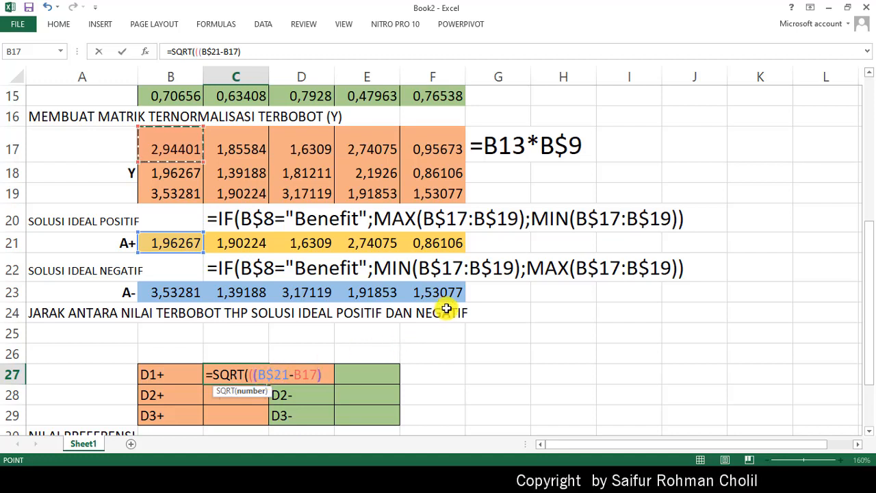
pyautogui.write('^2')
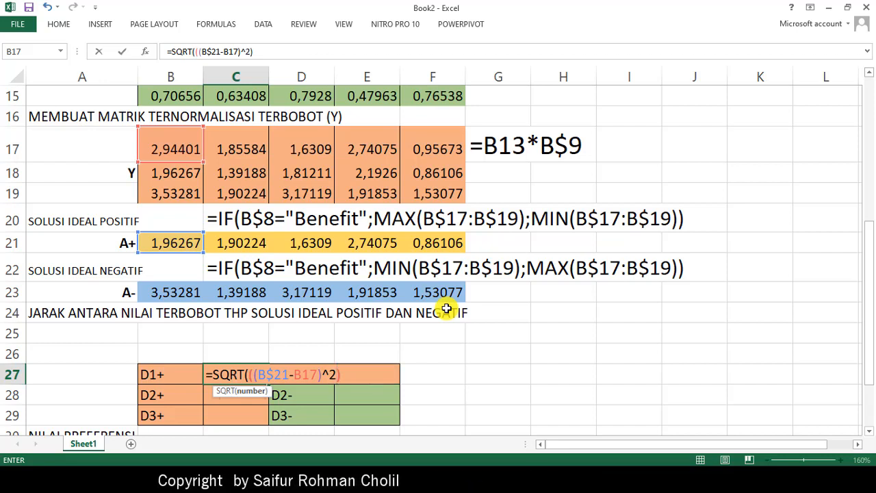
pyautogui.write(')')
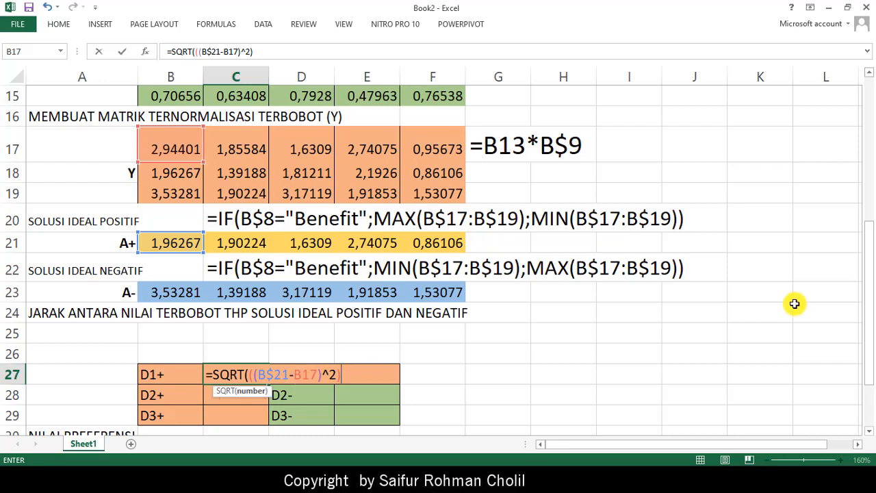
# - Add four more copies of the ((B$21-B17)^2) term to the C27 formula, joined by plus signs, and close the SQRT parenthesis
pyautogui.write('+')
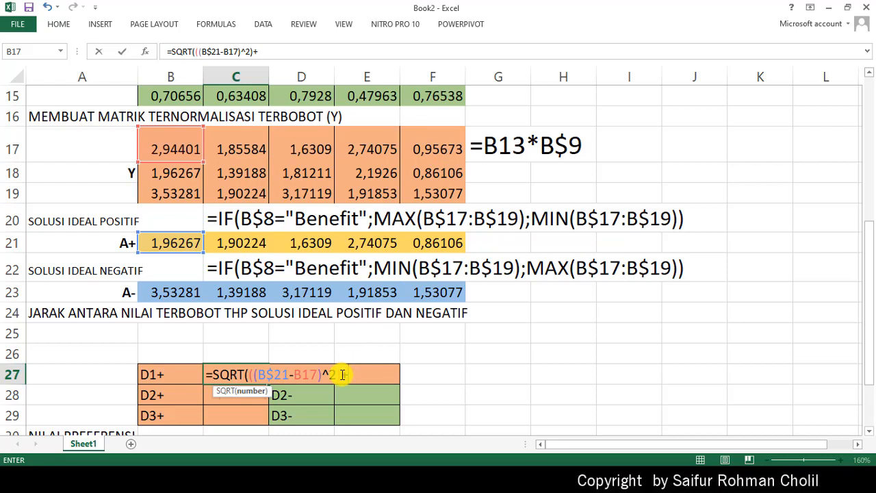
pyautogui.moveTo(335, 375); pyautogui.dragTo(248, 377)
pyautogui.hotkey('ctrl', 'c')
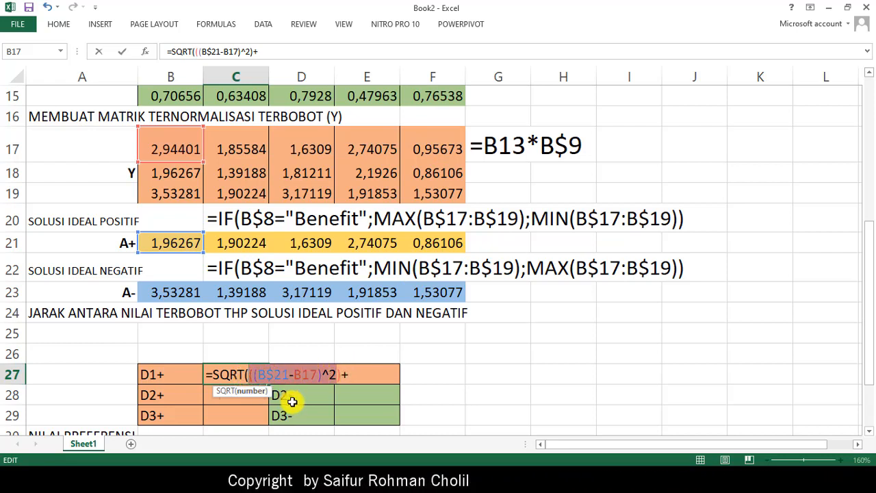
pyautogui.click(363, 374)
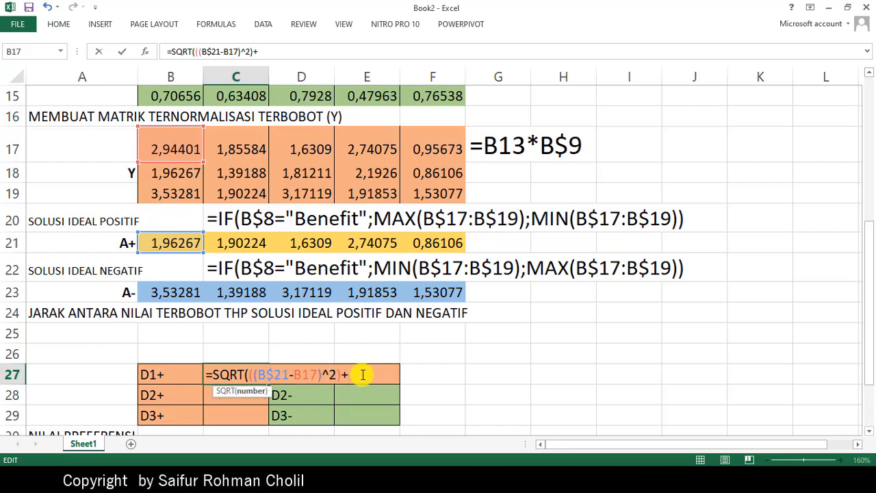
pyautogui.hotkey('ctrl', 'v')
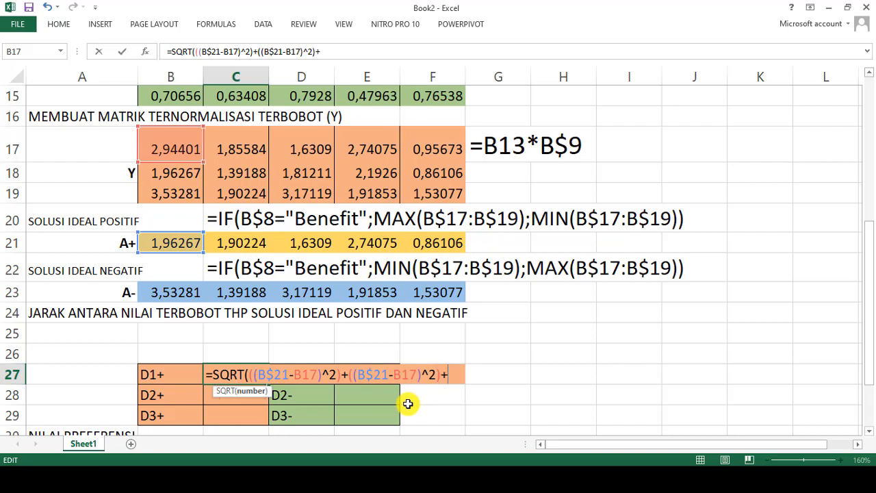
pyautogui.hotkey('ctrl', 'v')
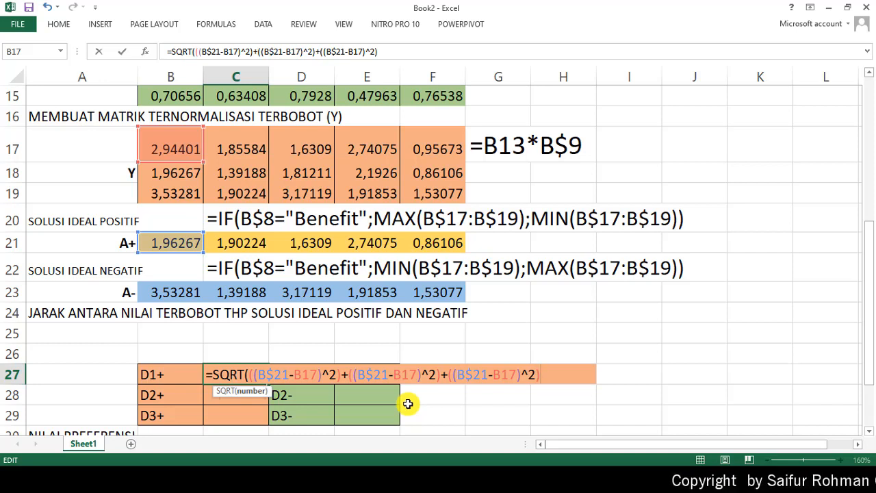
pyautogui.write('+')
pyautogui.hotkey('ctrl', 'v')
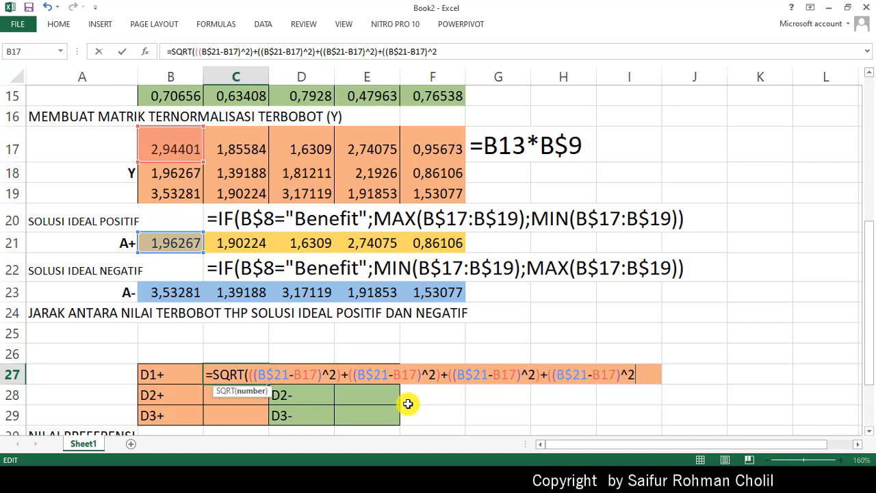
pyautogui.write(')+')
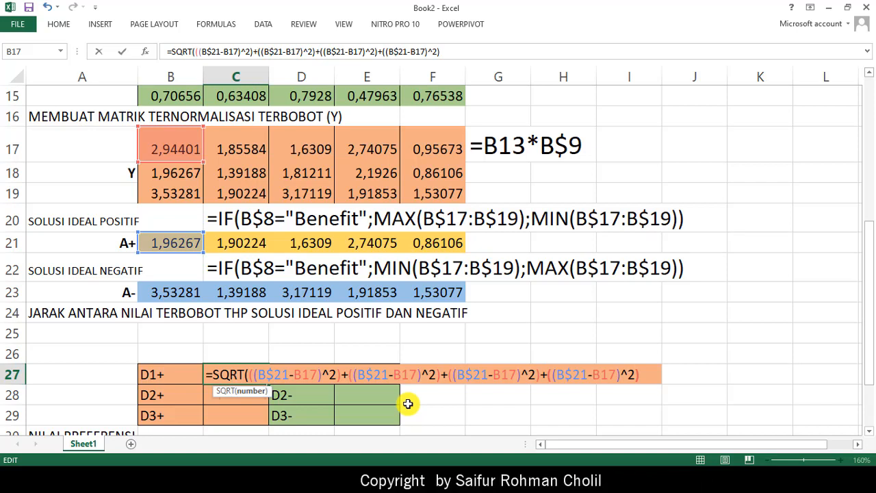
pyautogui.hotkey('ctrl', 'v')
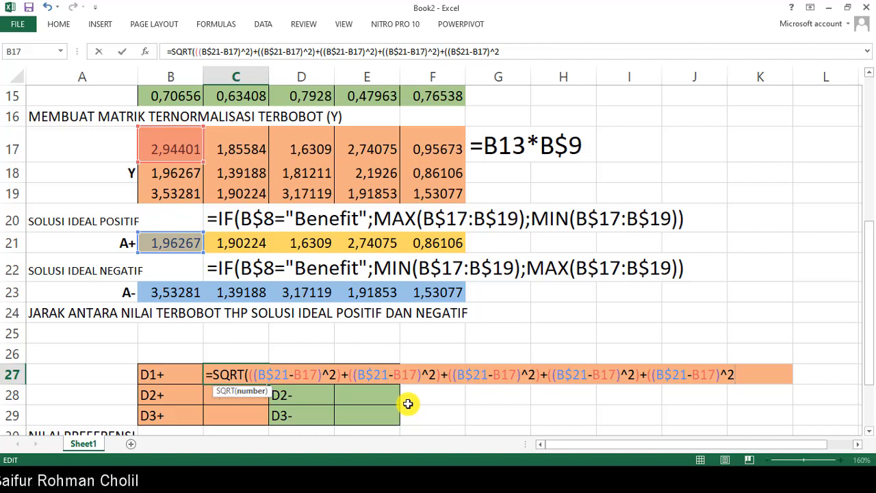
pyautogui.write('))')
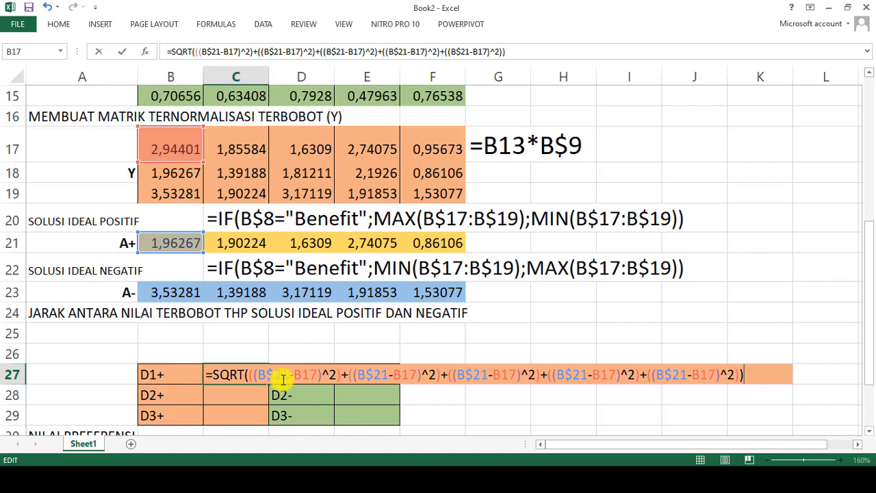
# - Change the second term of the D1+ formula in C27 to ((C$21-C17)^2)
pyautogui.click(365, 376)
pyautogui.press('BackSpace')
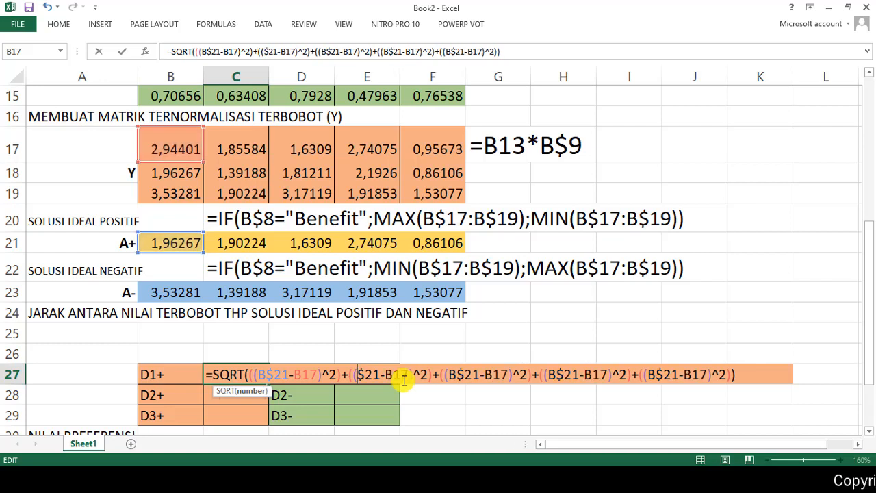
pyautogui.write('C')
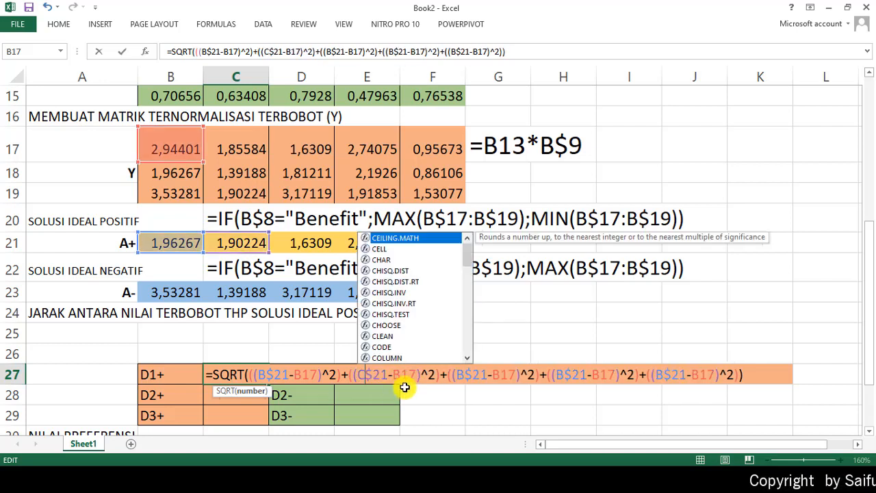
pyautogui.click(458, 376)
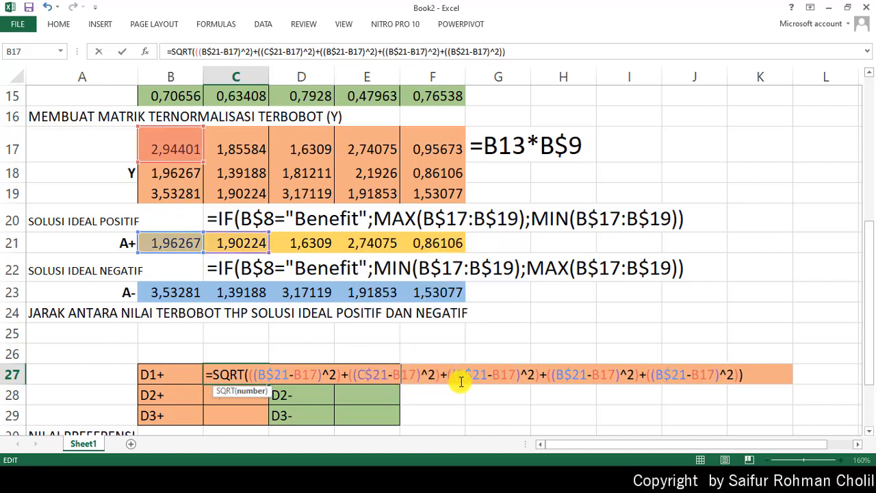
pyautogui.press('BackSpace')
pyautogui.write('C')
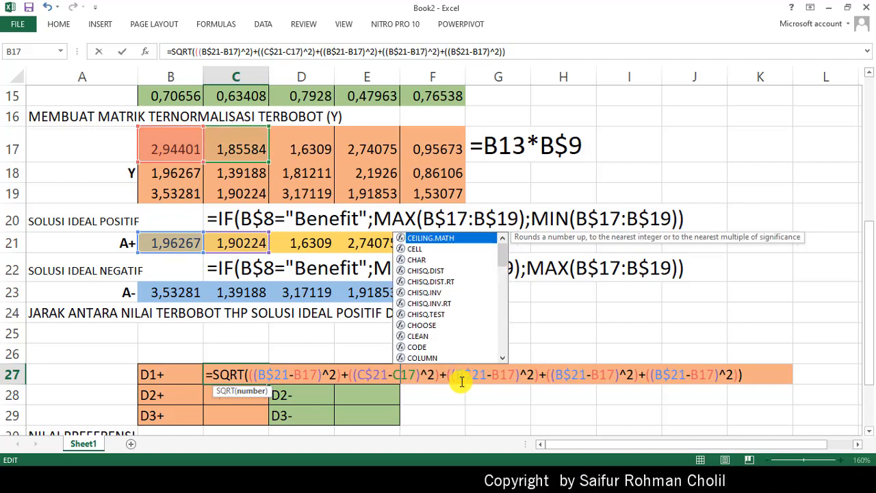
# - Change the third term of the C27 formula to ((D$21-D17)^2)
pyautogui.click(456, 374)
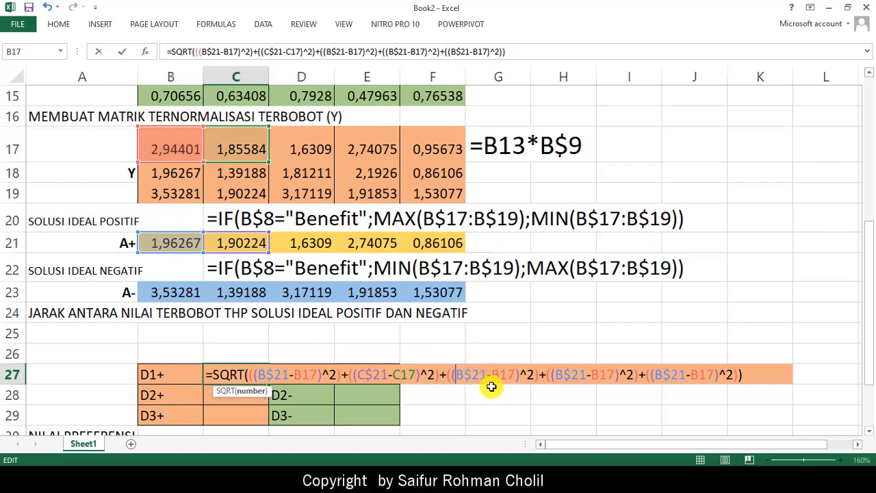
pyautogui.press('BackSpace')
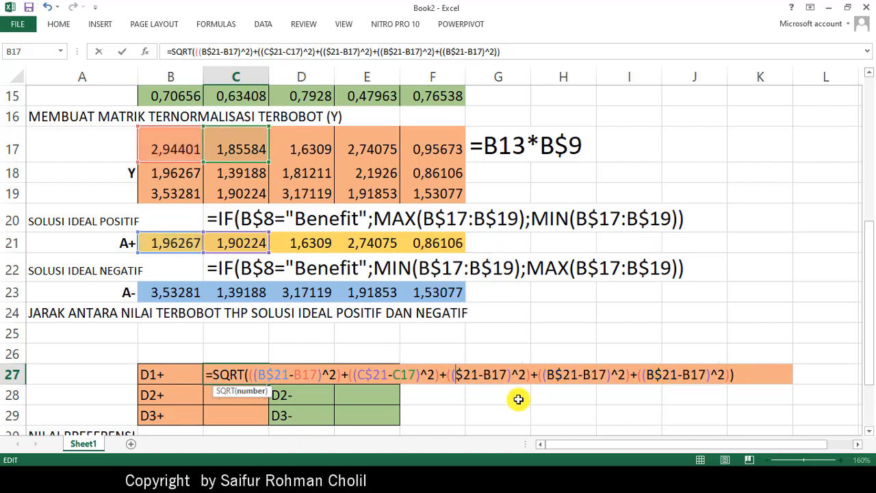
pyautogui.write('D')
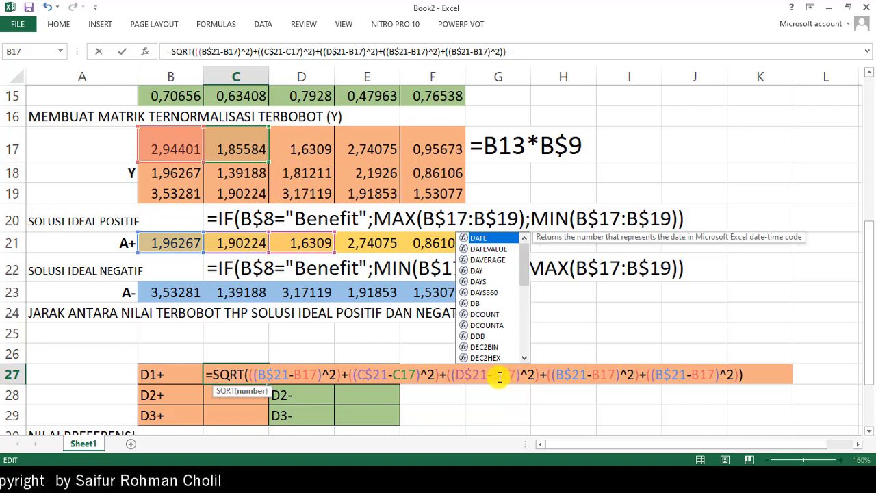
pyautogui.click(500, 374)
pyautogui.press('BackSpace')
pyautogui.write('D')
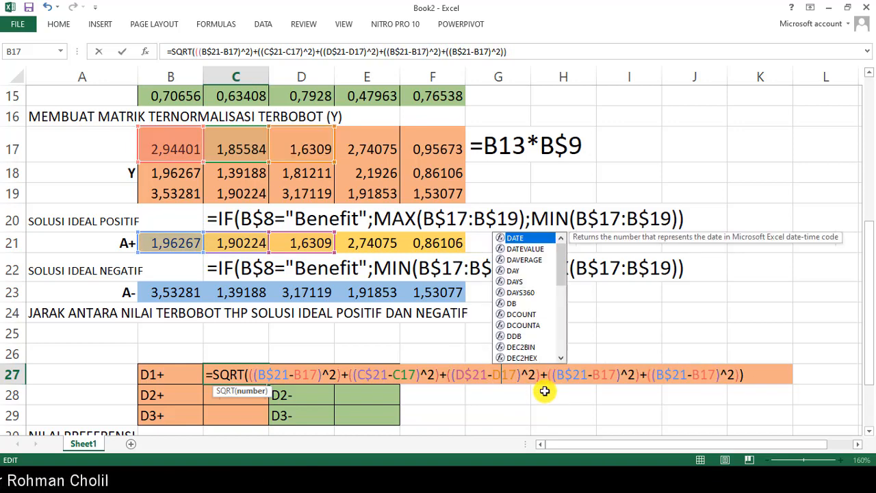
# - Change the fourth term of the C27 formula to ((E$21-E17)^2)
pyautogui.click(566, 375)
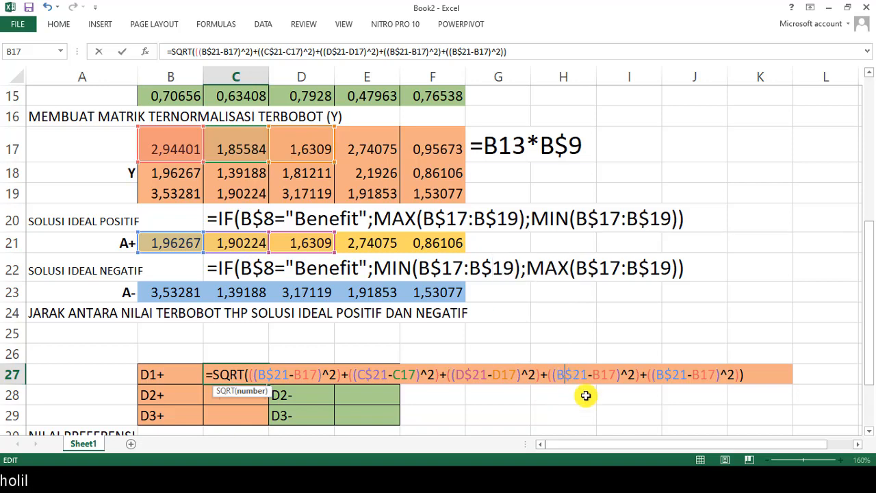
pyautogui.press('BackSpace')
pyautogui.write('E')
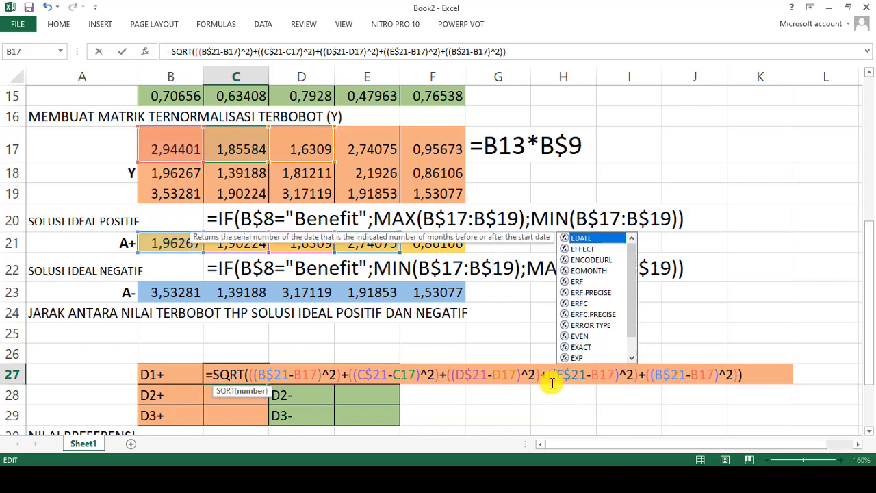
pyautogui.click(598, 375)
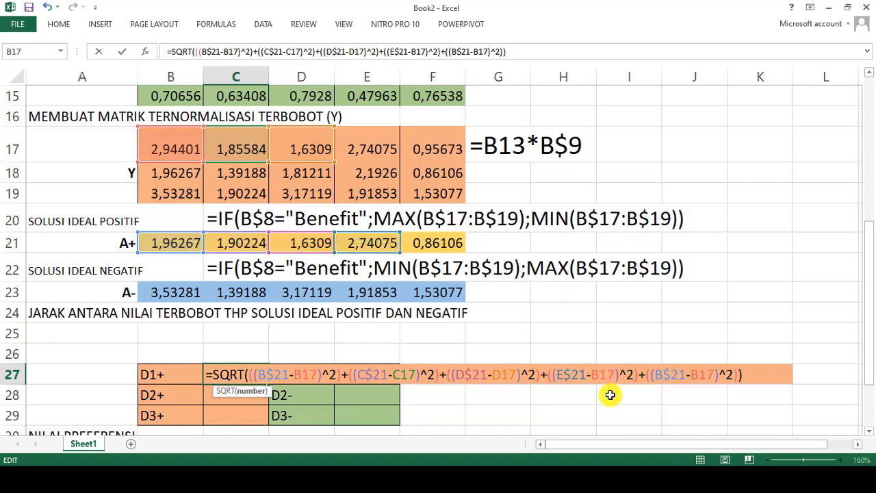
pyautogui.press('BackSpace')
pyautogui.write('E')
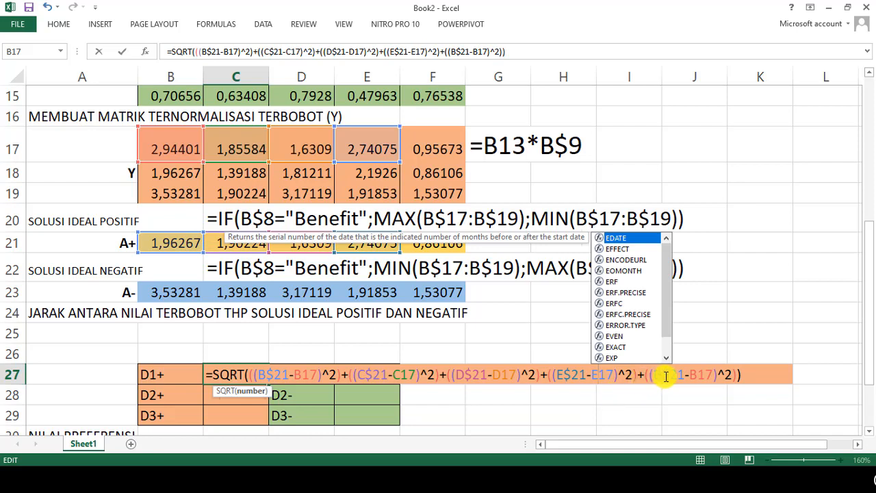
# - Change the fifth term of the C27 formula to ((F$21-F17)^2) and enter the finished formula
pyautogui.click(662, 374)
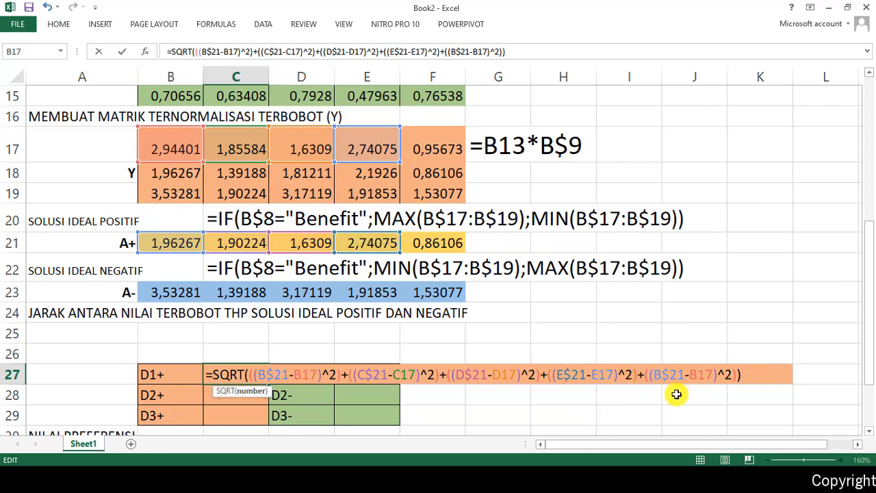
pyautogui.press('Delete')
pyautogui.write('F')
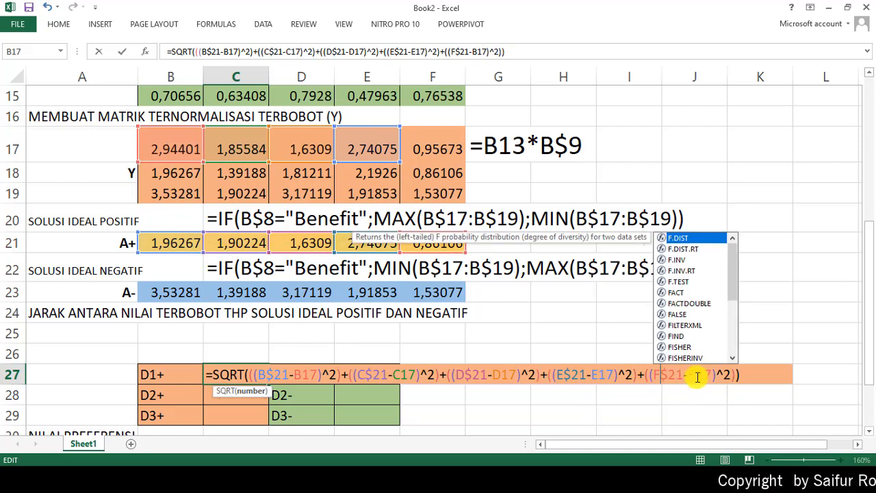
pyautogui.click(699, 376)
pyautogui.press('Delete')
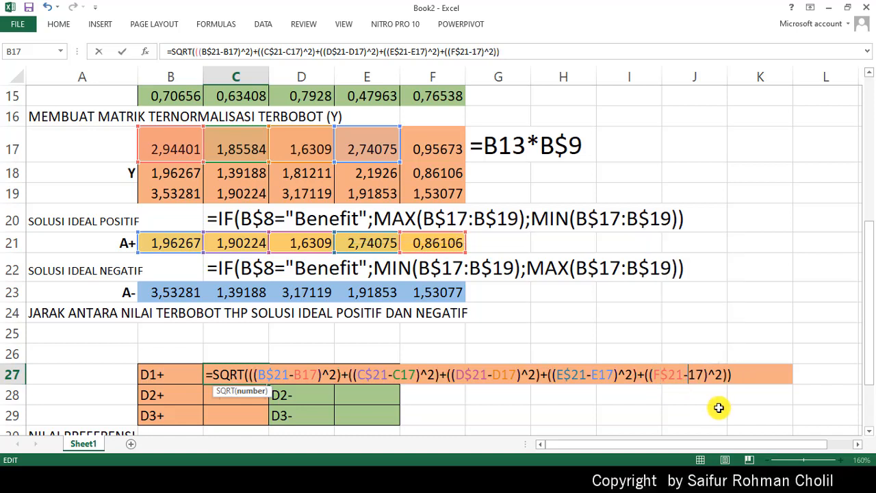
pyautogui.write('F')
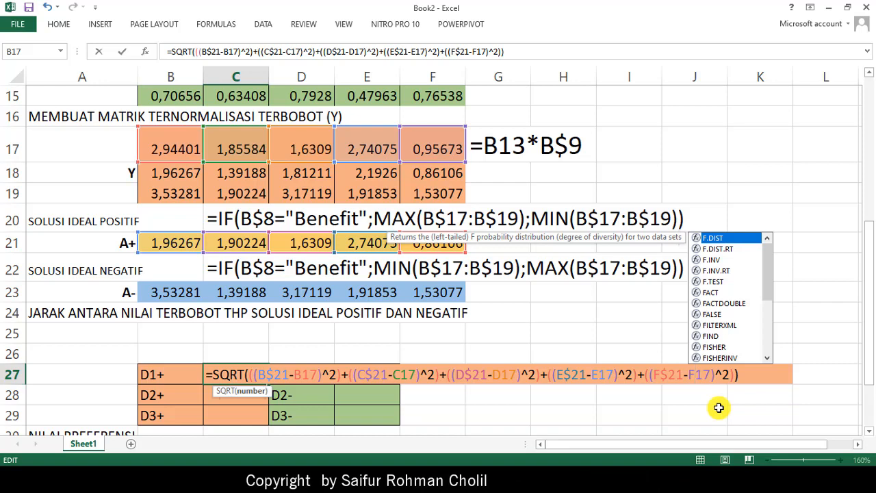
pyautogui.press('Return')
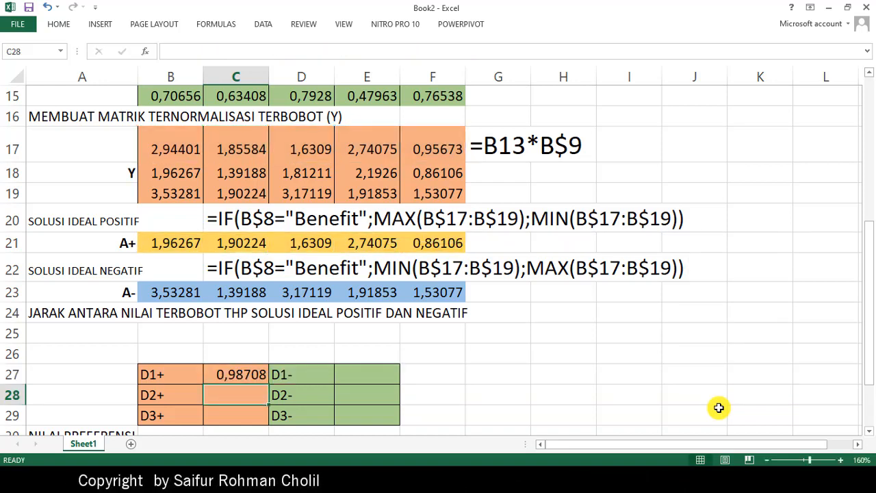
# - Fill the C27 formula down to C29, check the D+ values against page 21 of METODE TOPSIS.pdf in Nitro Pro, and return to C27 in Excel
pyautogui.click(252, 373)
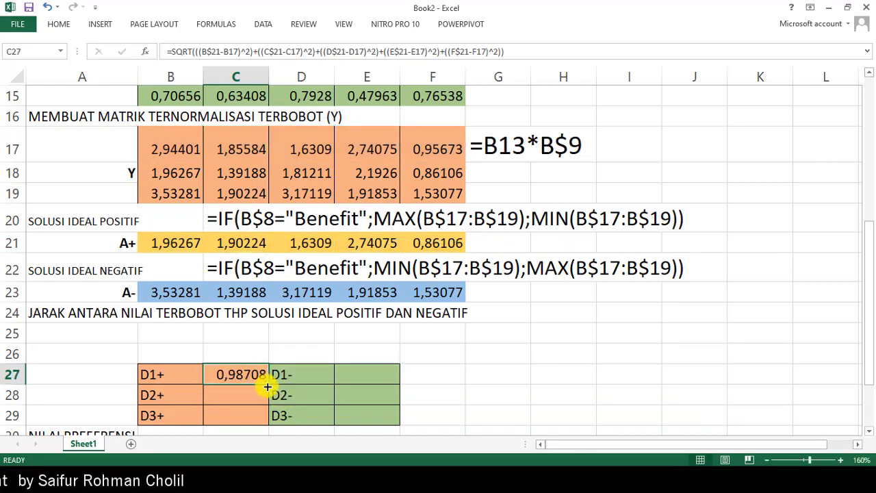
pyautogui.moveTo(269, 384); pyautogui.dragTo(268, 426)
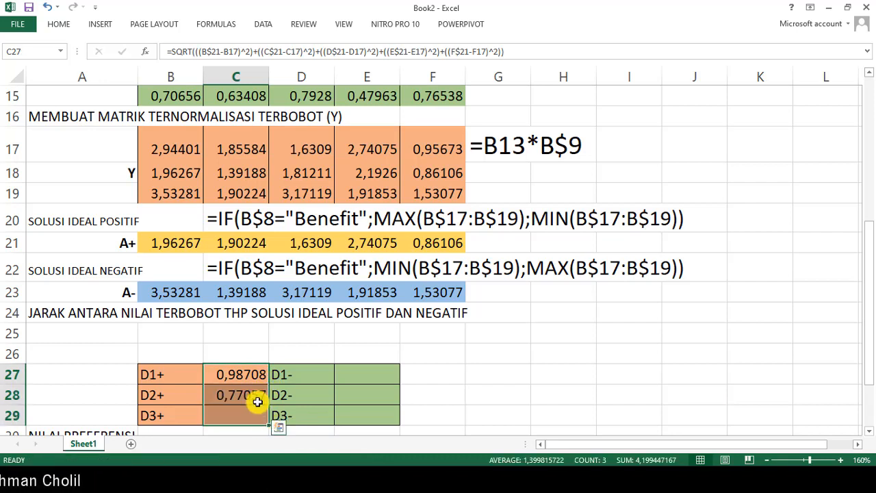
pyautogui.click(240, 375)
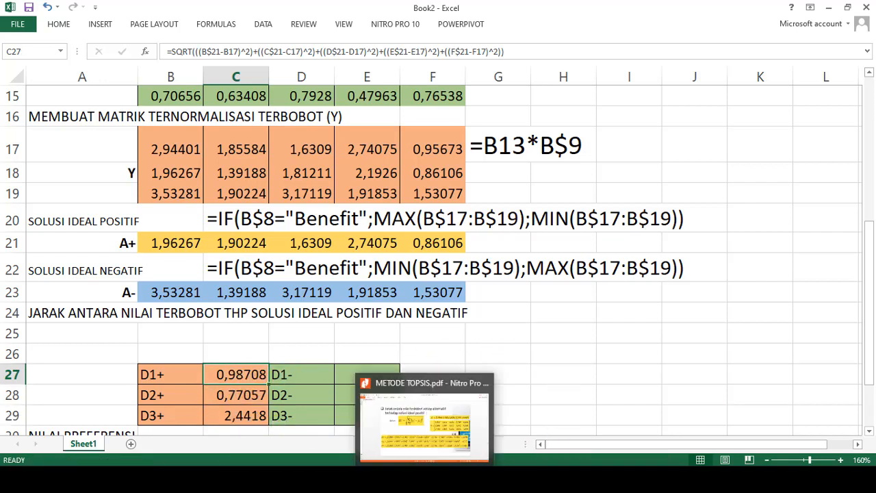
pyautogui.click(426, 480)
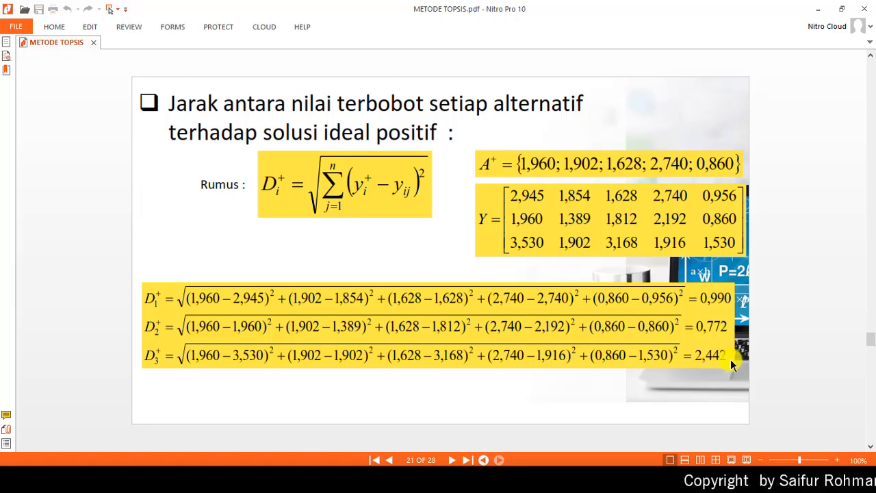
pyautogui.click(819, 9)
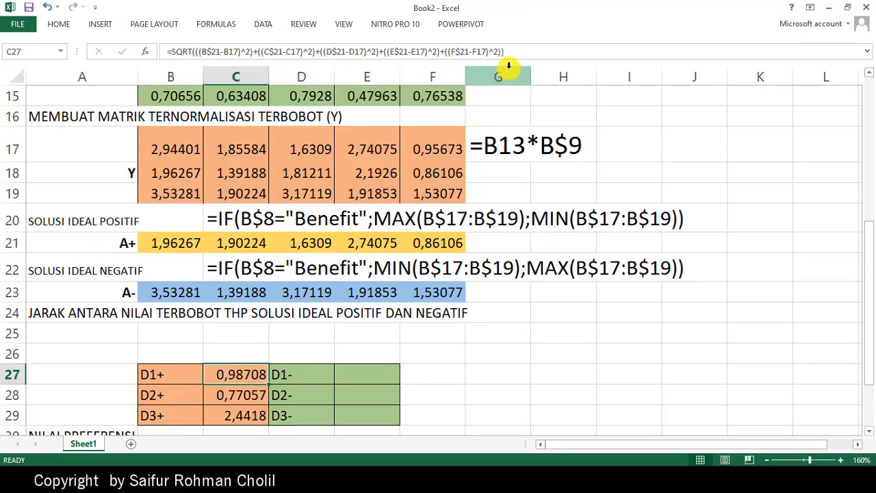
# - Copy the complete SQRT formula from C27 and note it as plain text in A25, preceded by an apostrophe
pyautogui.moveTo(506, 51); pyautogui.dragTo(127, 35)
pyautogui.hotkey('ctrl', 'c')
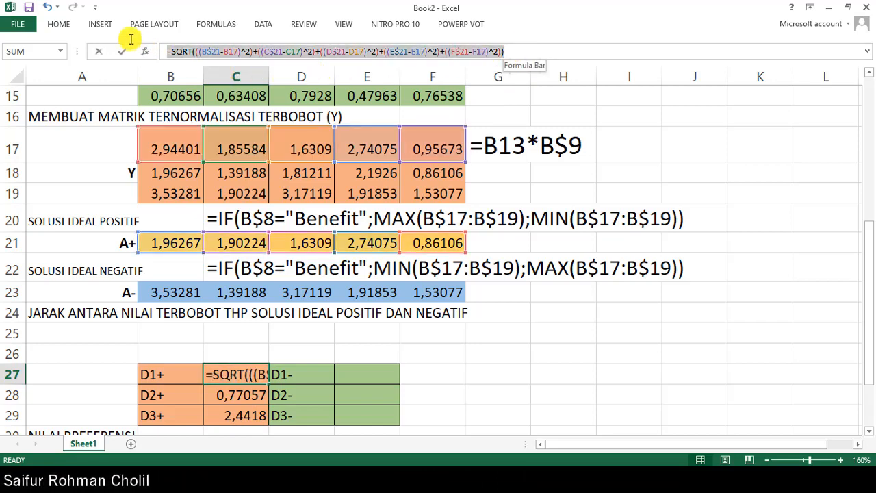
pyautogui.press('Return')
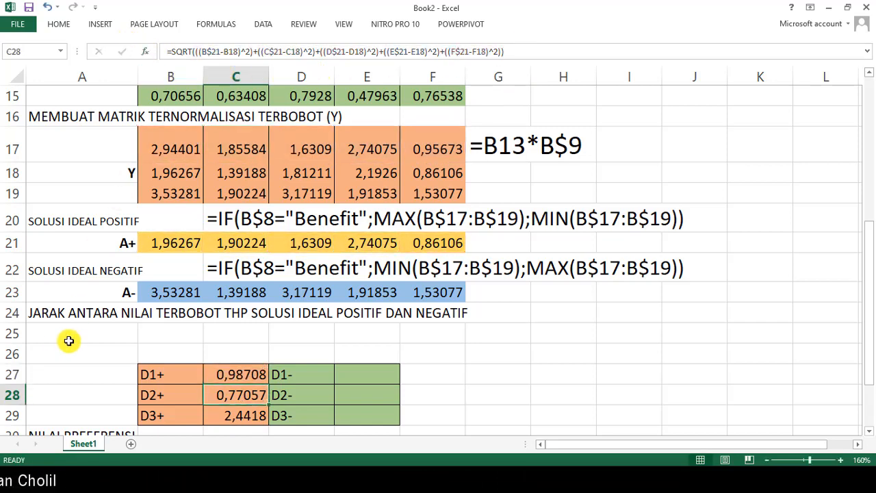
pyautogui.click(51, 331)
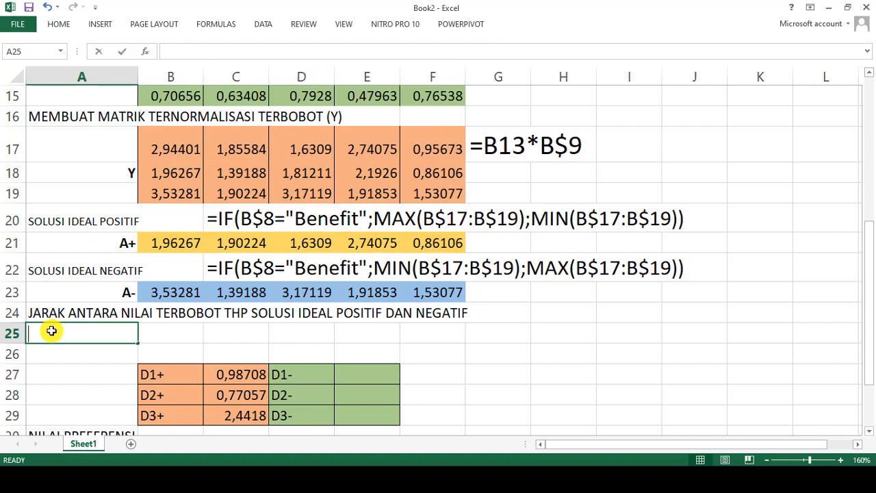
pyautogui.write("'")
pyautogui.hotkey('ctrl', 'v')
pyautogui.press('Return')
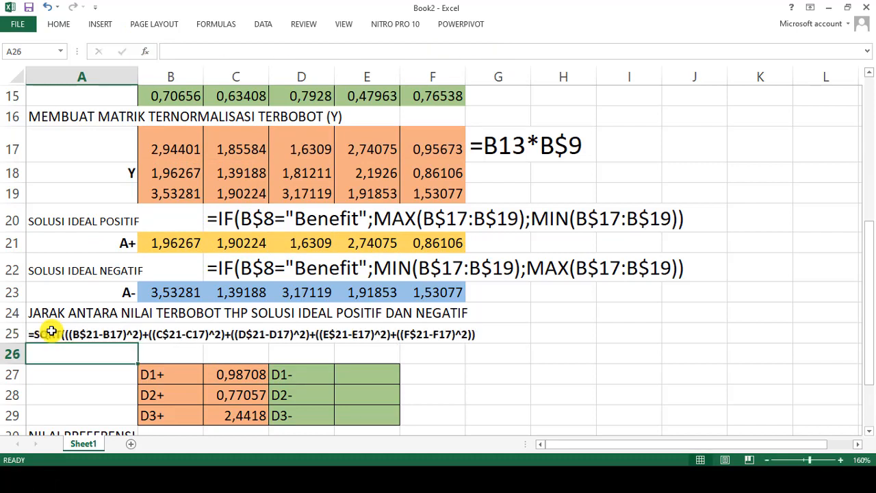
# - Set the text in A25:A26 to font size 16 and remove its bold formatting
pyautogui.click(52, 330)
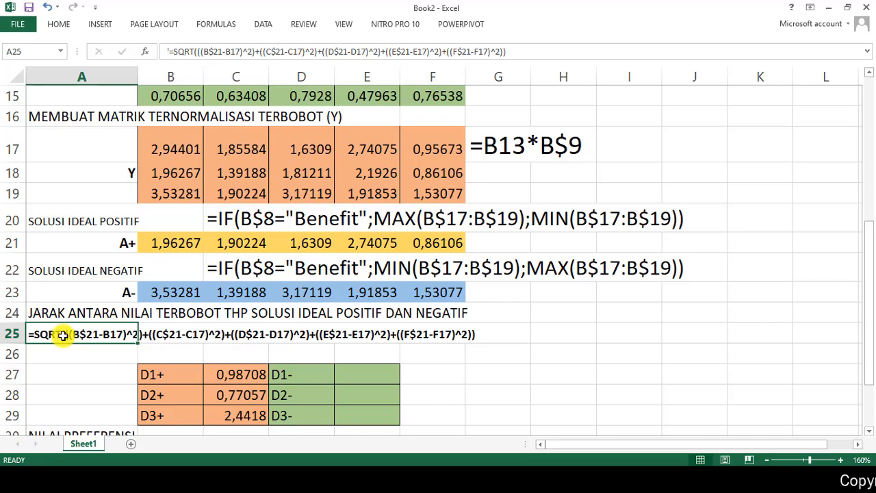
pyautogui.moveTo(65, 335); pyautogui.dragTo(65, 354)
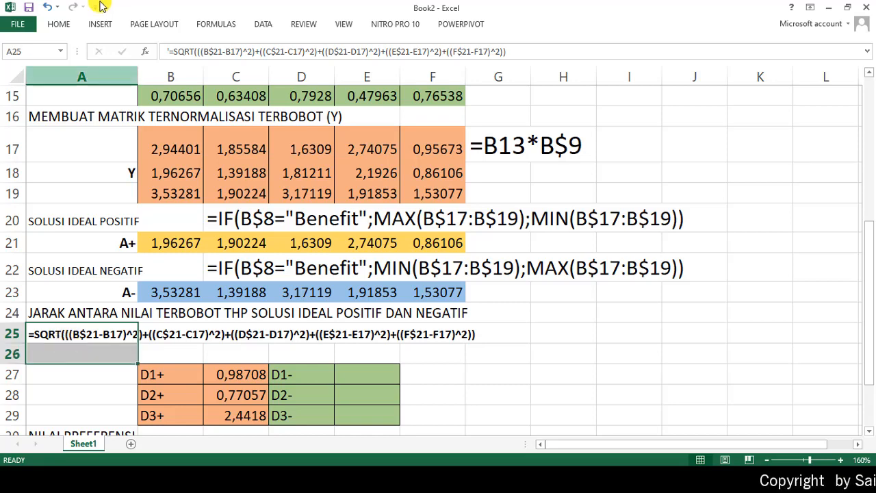
pyautogui.click(59, 24)
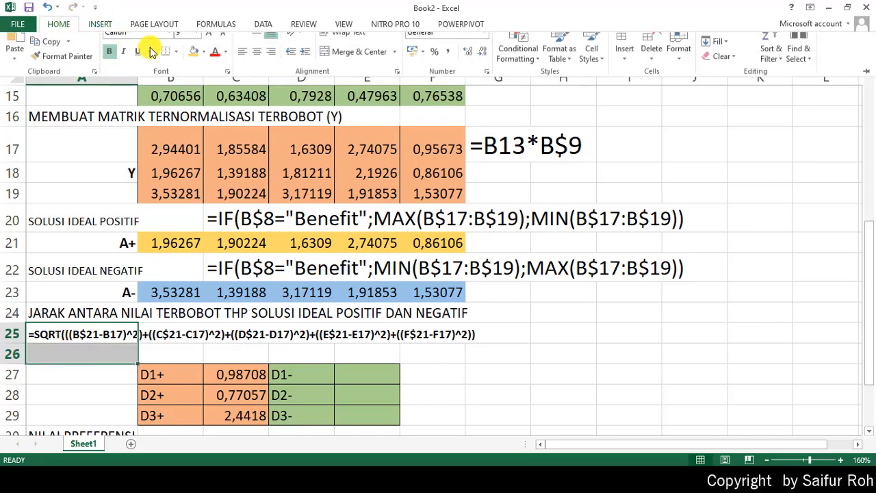
pyautogui.click(197, 46)
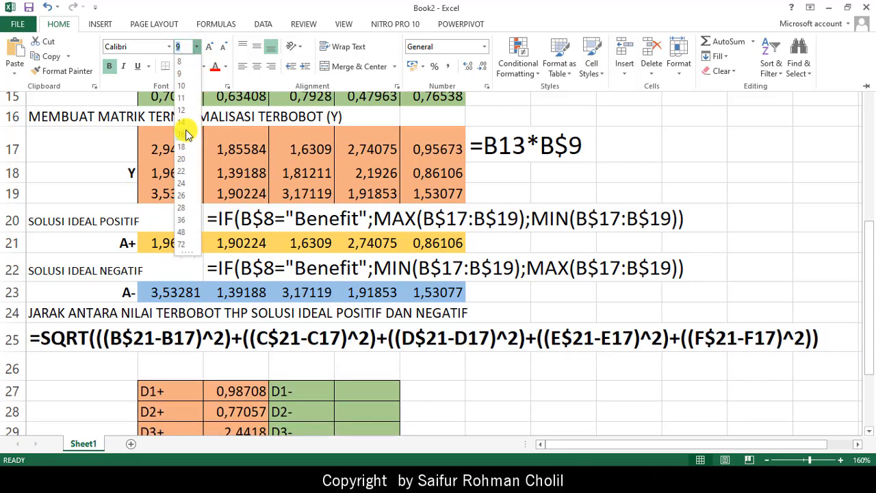
pyautogui.click(186, 133)
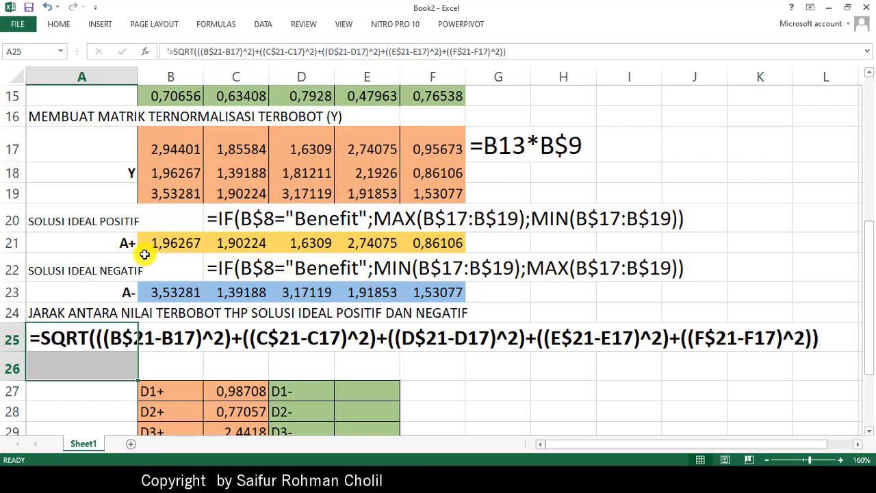
pyautogui.click(80, 362)
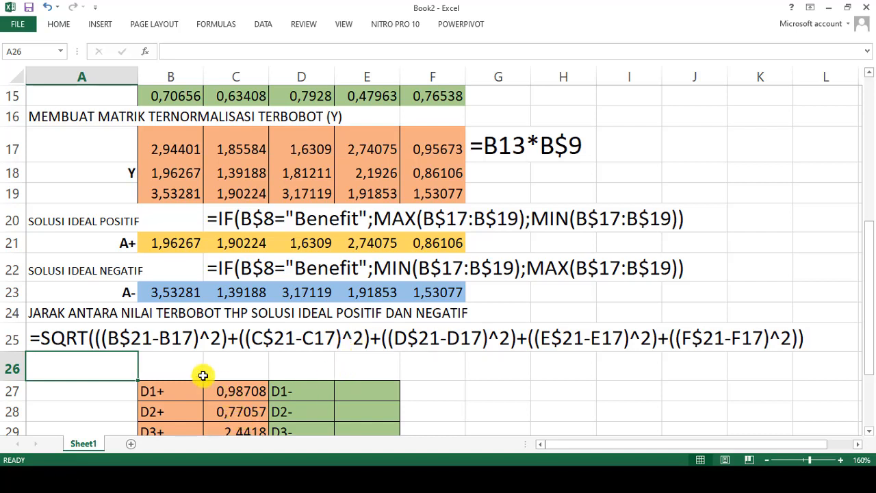
# - Start the D1- formula in E27 with the first squared-difference term, =SQRT(((B17-B$23)^2)+
pyautogui.click(367, 394)
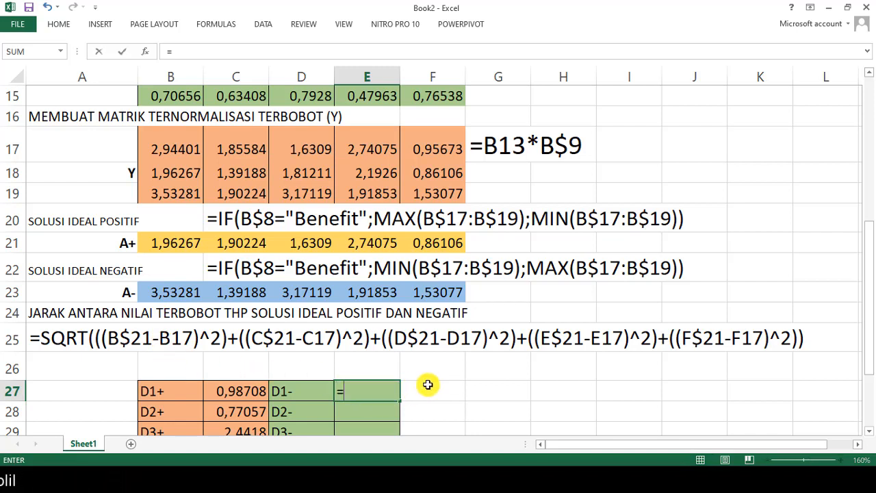
pyautogui.write('QRT')
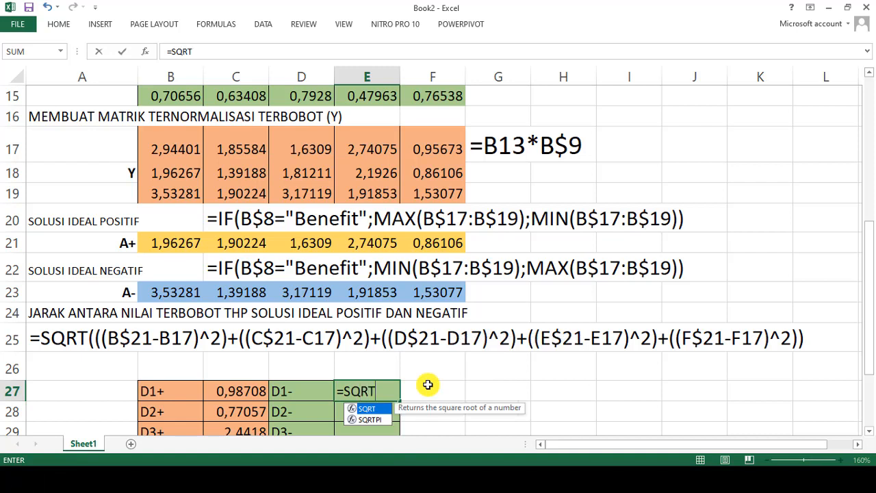
pyautogui.write('(((')
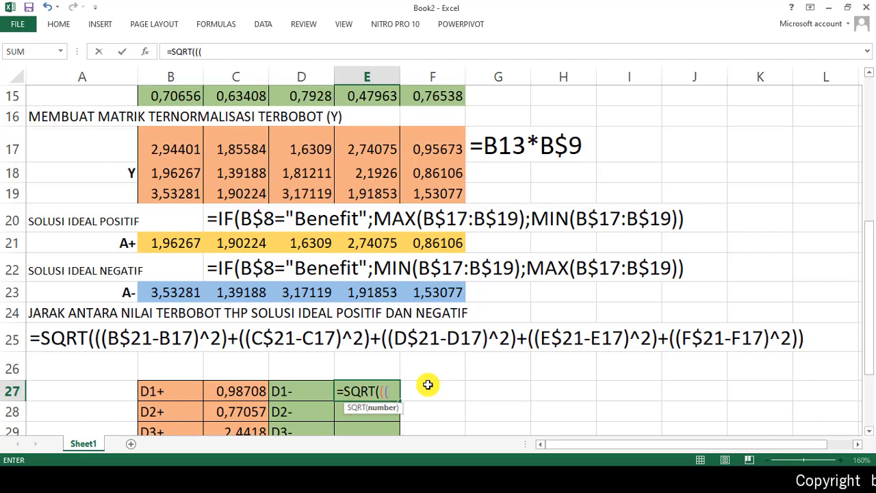
pyautogui.write('((B17')
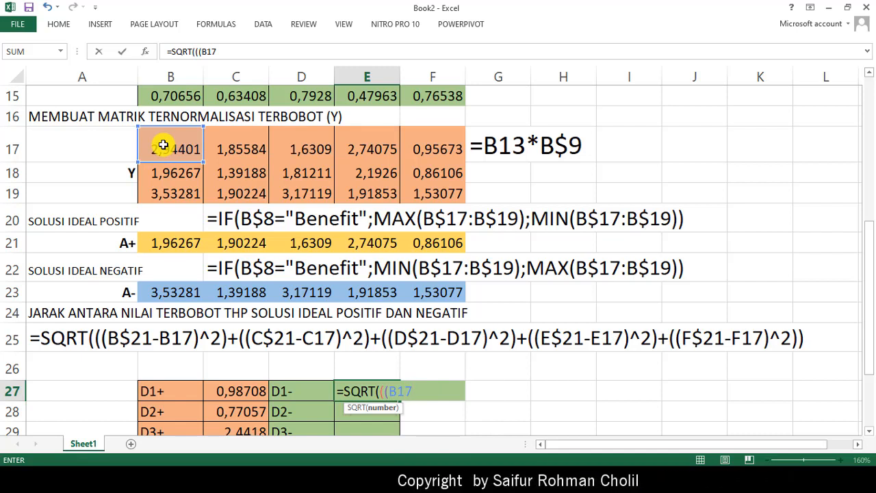
pyautogui.write('-B')
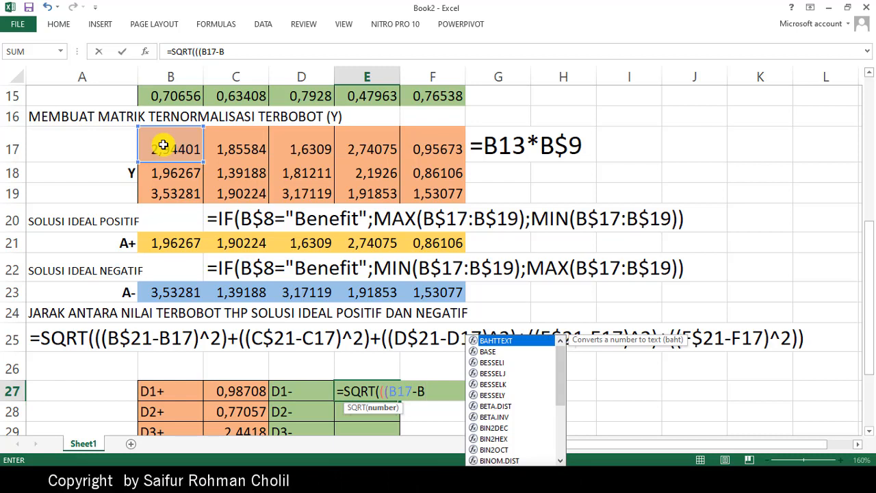
pyautogui.write('$')
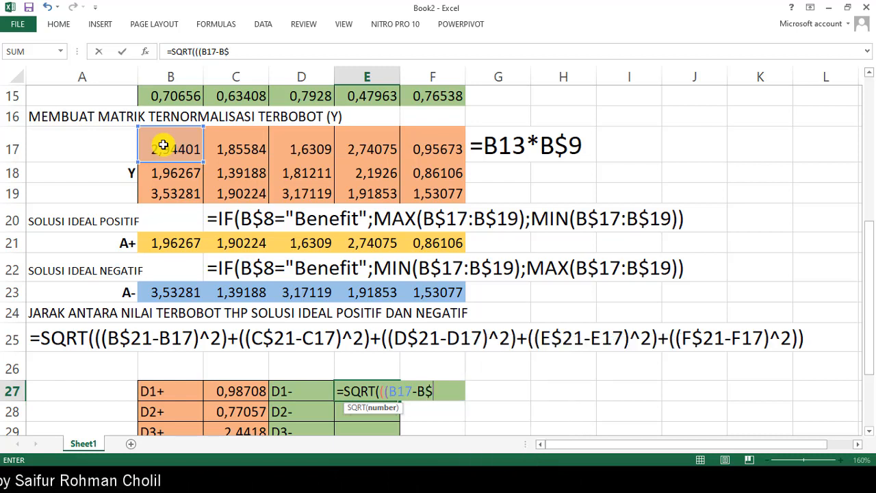
pyautogui.write('23)^')
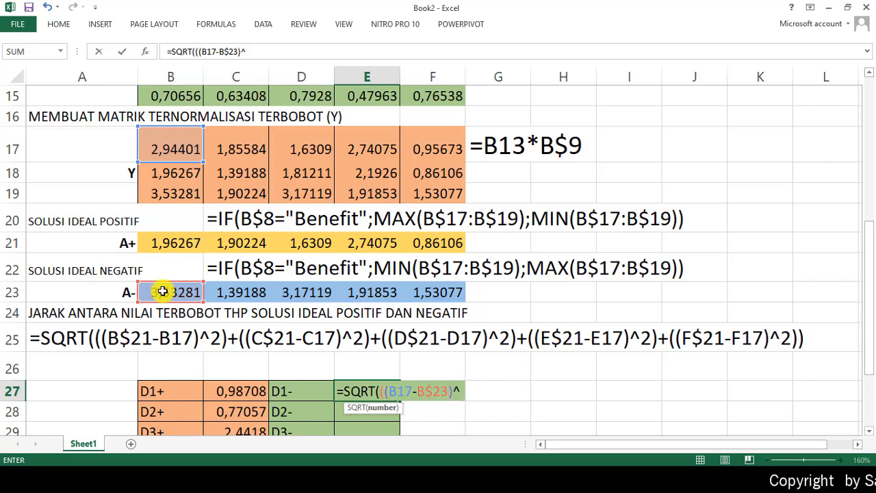
pyautogui.write('2')
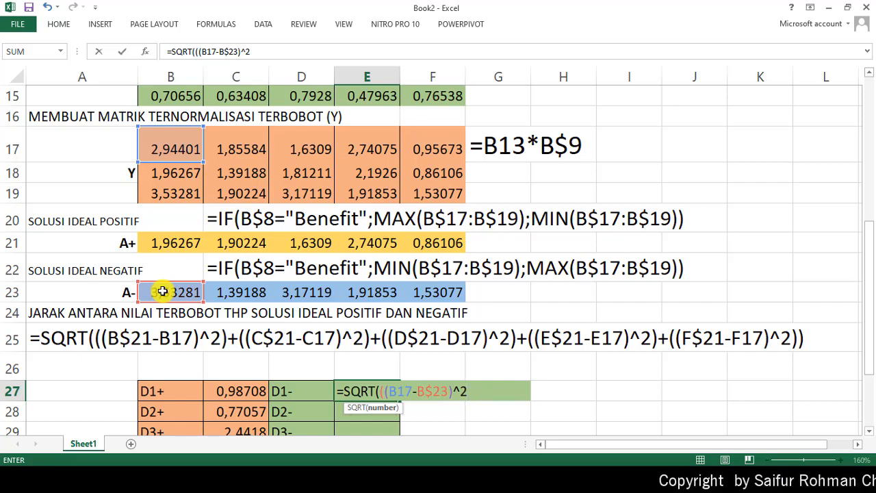
pyautogui.write(')')
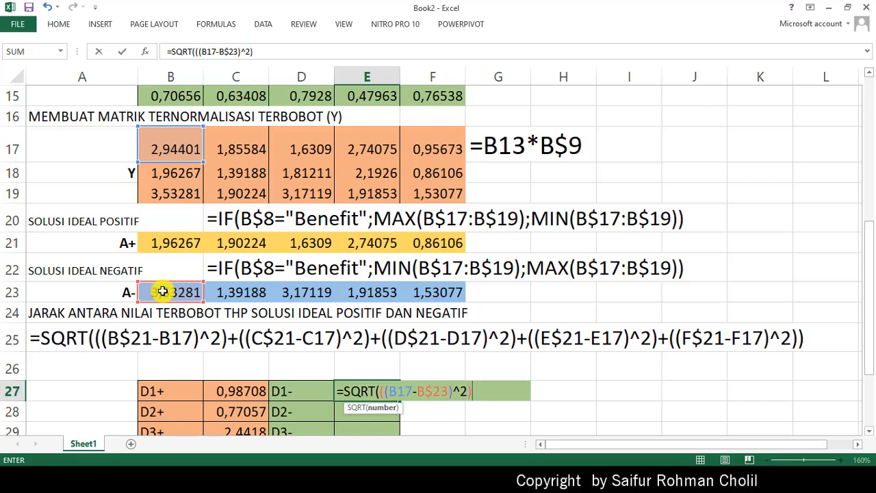
pyautogui.write('+')
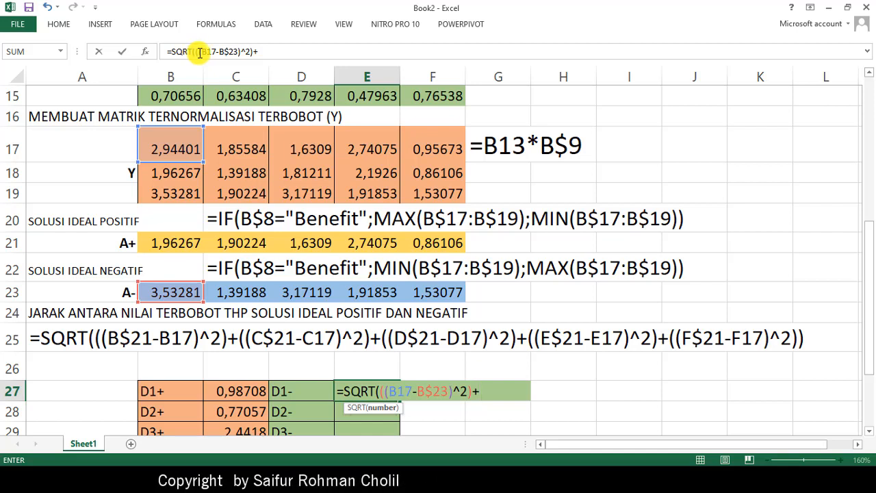
# - Copy the term ((B17-B$23)^2)+ in the E27 formula, repeat it four more times, and replace the trailing plus with a closing parenthesis
pyautogui.click(262, 52)
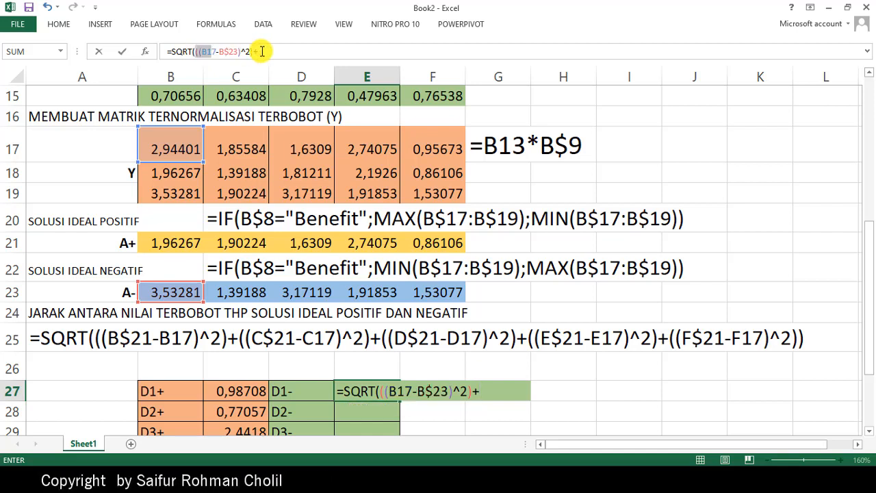
pyautogui.click(297, 49)
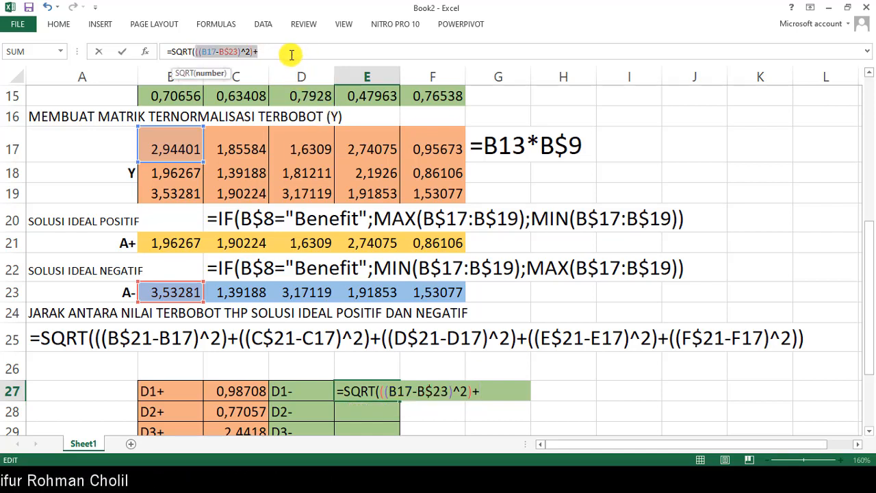
pyautogui.click(490, 391)
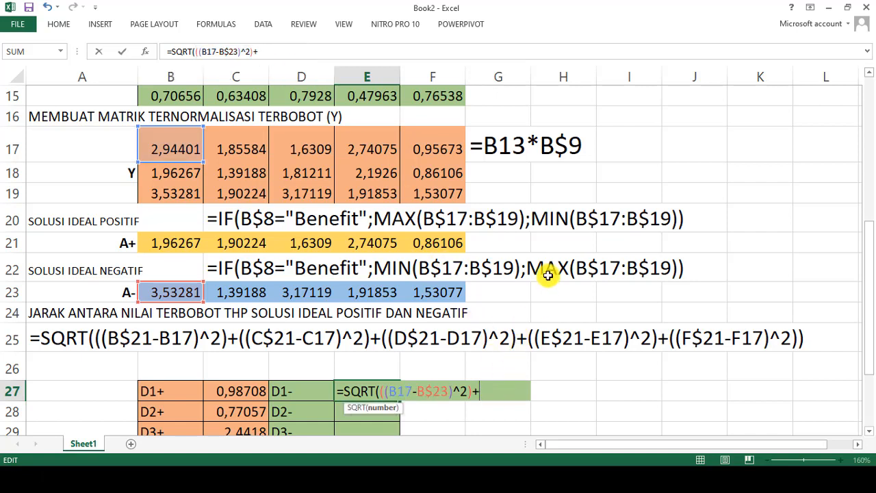
pyautogui.write('((B17-B$23)^2)+')
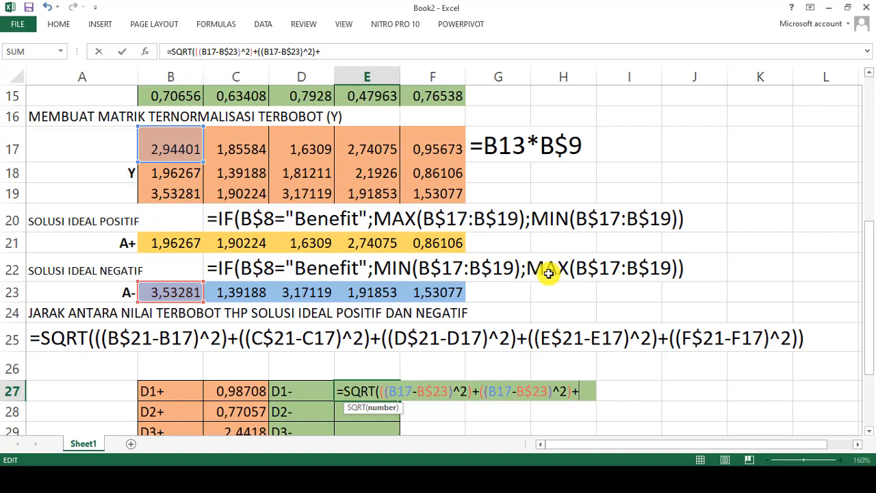
pyautogui.write('((B17-B$23)^2)+')
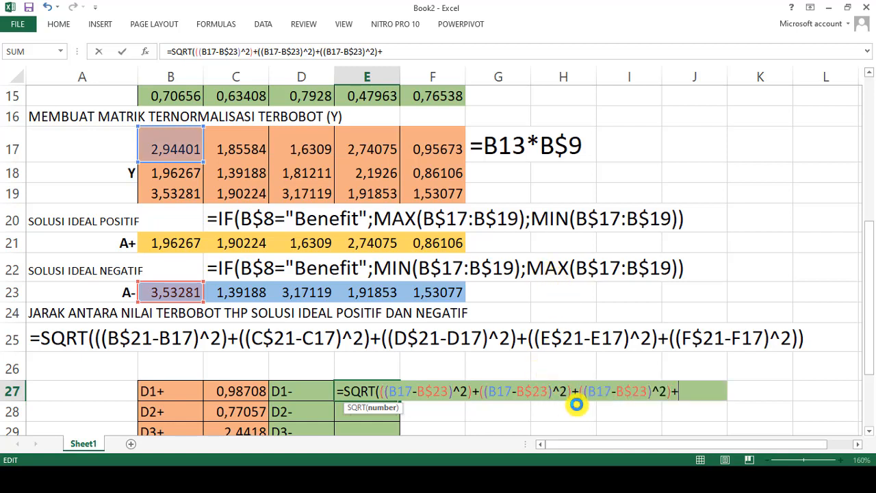
pyautogui.write('((B17-B$23)^2)+')
pyautogui.write('((B17-B$23)^2)+')
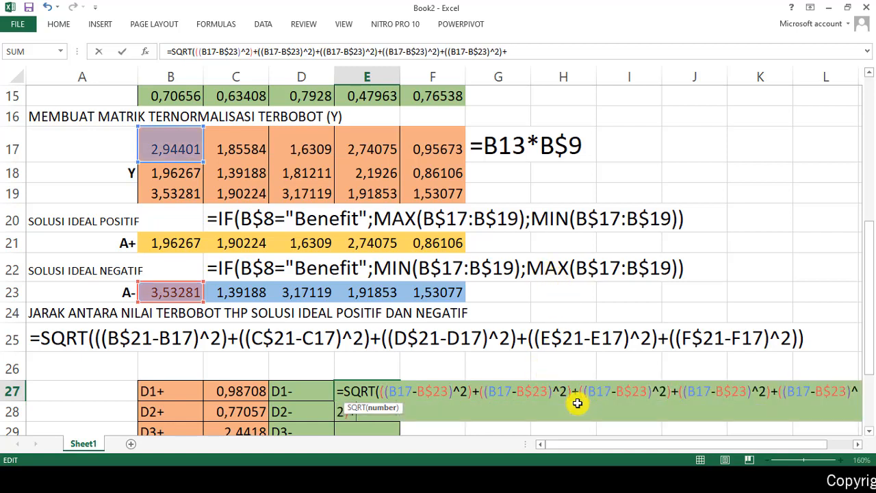
pyautogui.click(512, 53)
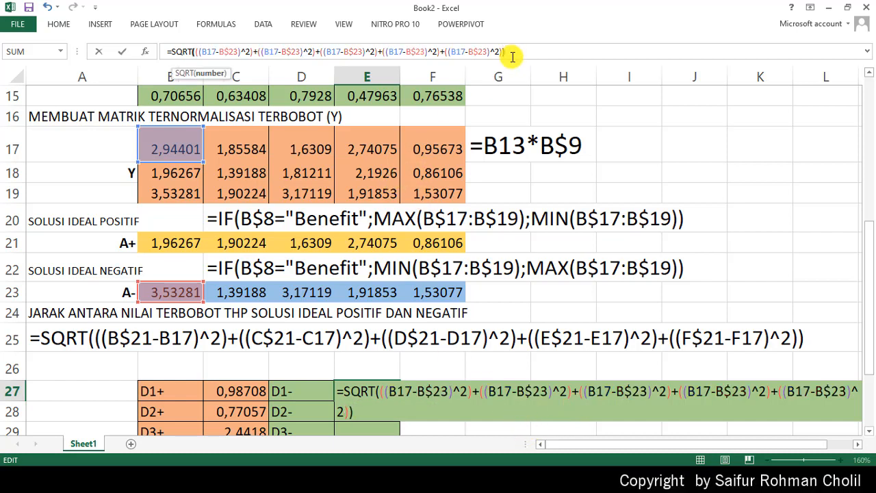
pyautogui.press('BackSpace')
pyautogui.write(')')
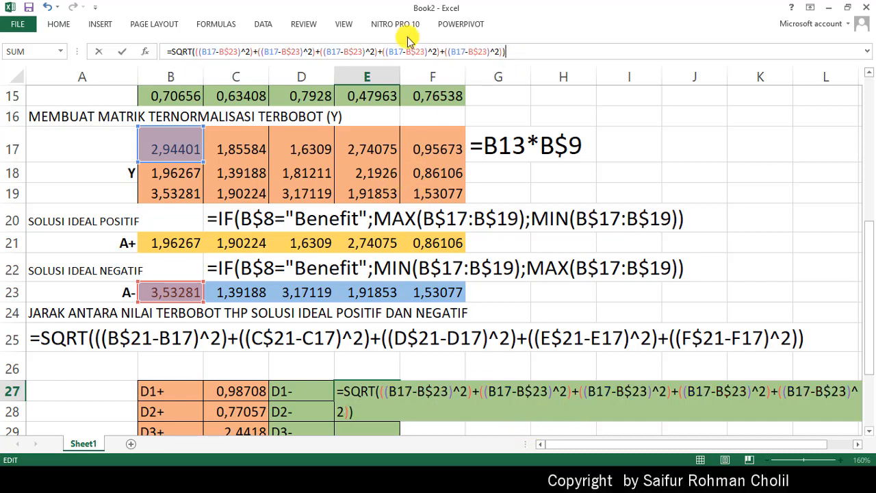
# - Change the second term of the E27 formula to ((C17-C$23)^2)
pyautogui.click(268, 51)
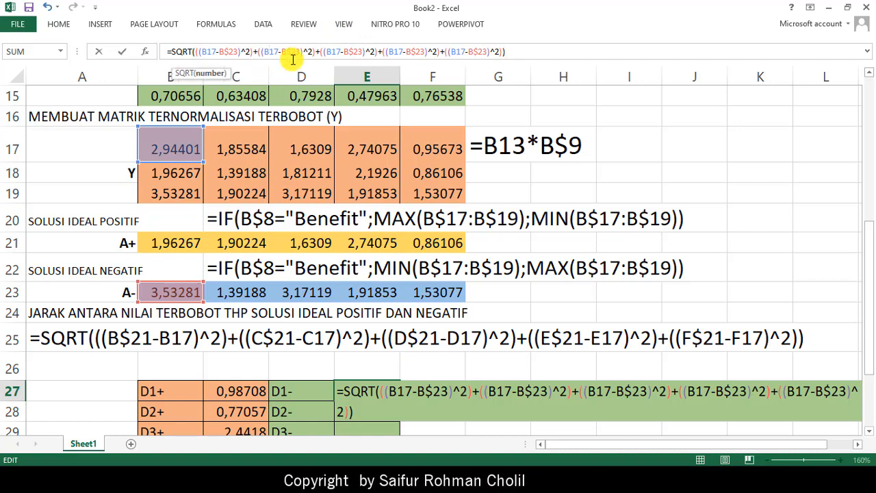
pyautogui.press('BackSpace')
pyautogui.write('C')
pyautogui.press('Right')
pyautogui.press('Right')
pyautogui.press('Right')
pyautogui.press('Right')
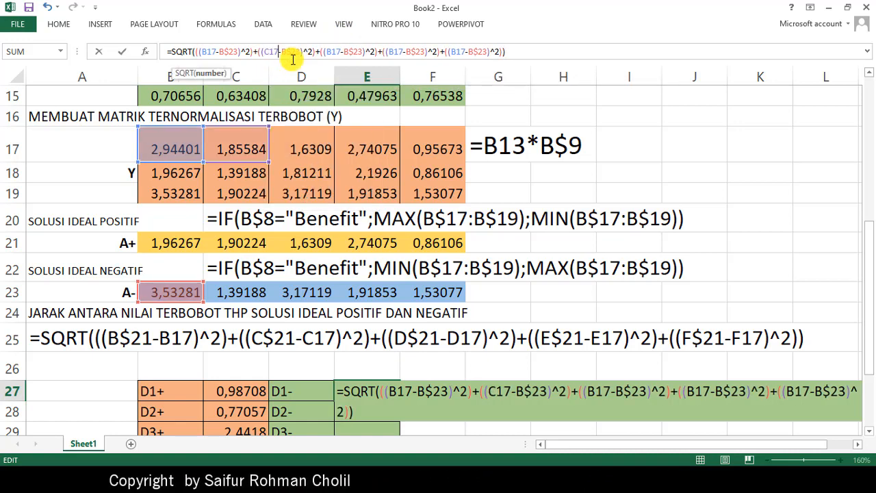
pyautogui.press('BackSpace')
pyautogui.write('C')
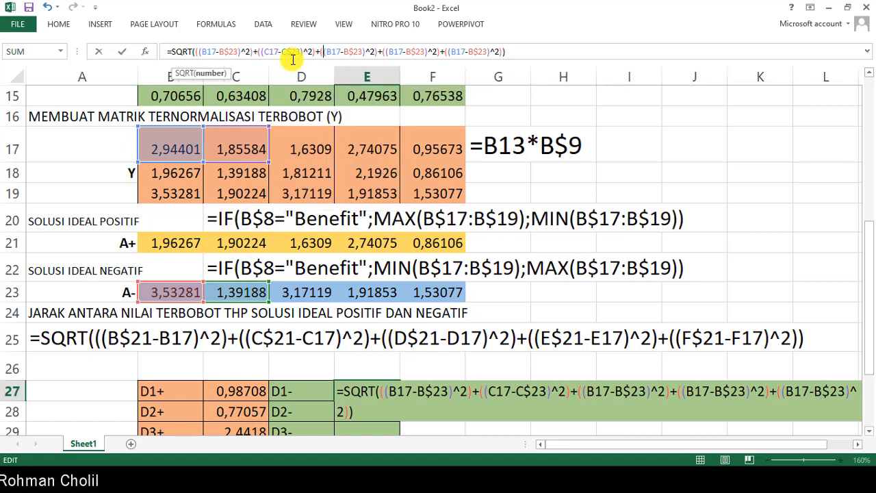
# - Change the third term of the E27 formula to ((C17-C$23)^2)
pyautogui.press('Delete')
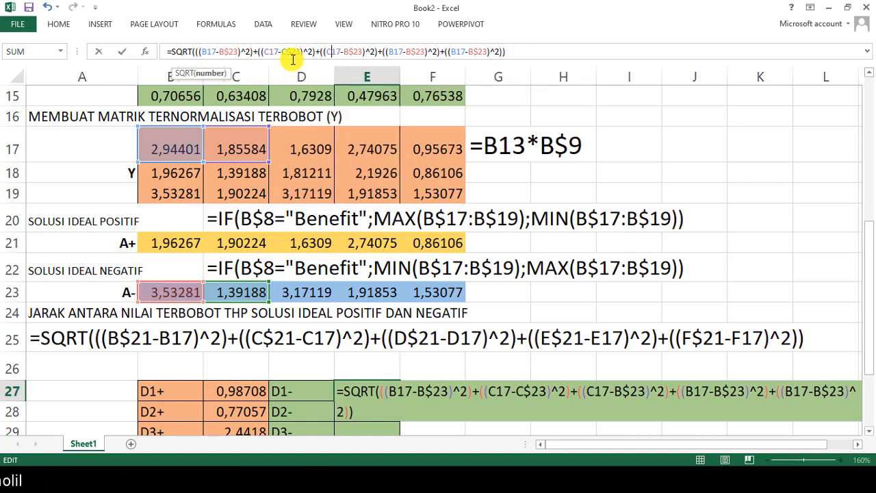
pyautogui.write('C')
pyautogui.press('Right')
pyautogui.press('Right')
pyautogui.press('Right')
pyautogui.press('Delete')
pyautogui.write('C')
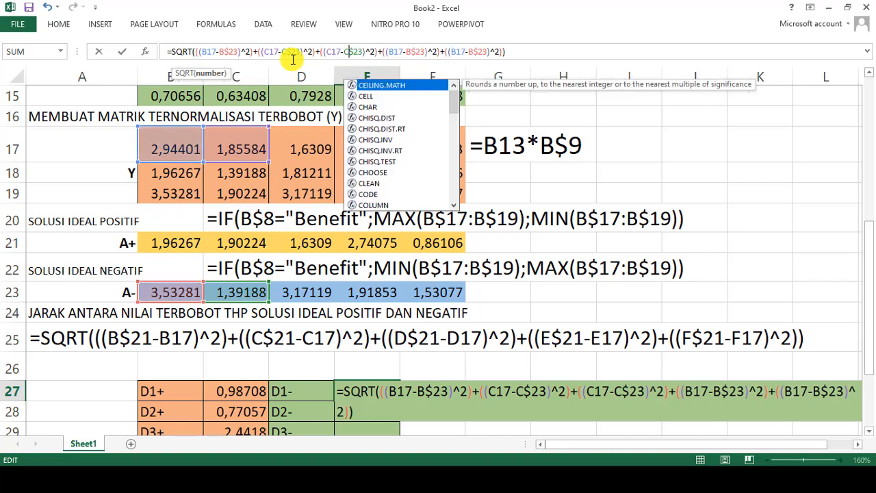
# - Change the fourth term of the E27 formula to ((D17-D$23)^2)
pyautogui.click(393, 52)
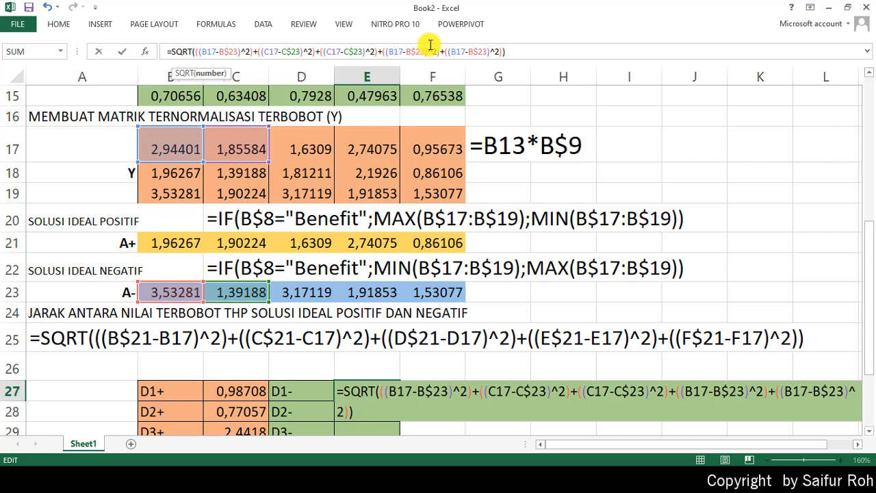
pyautogui.press('BackSpace')
pyautogui.write('D')
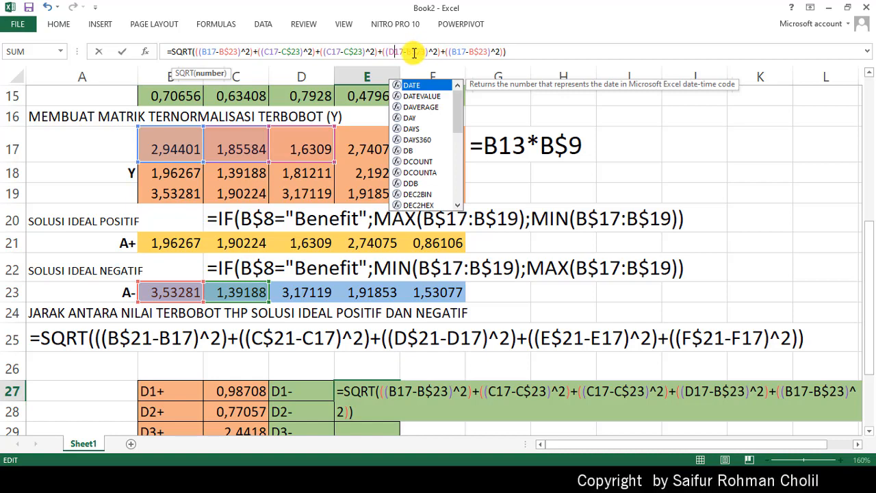
pyautogui.click(414, 53)
pyautogui.press('BackSpace')
pyautogui.write('D')
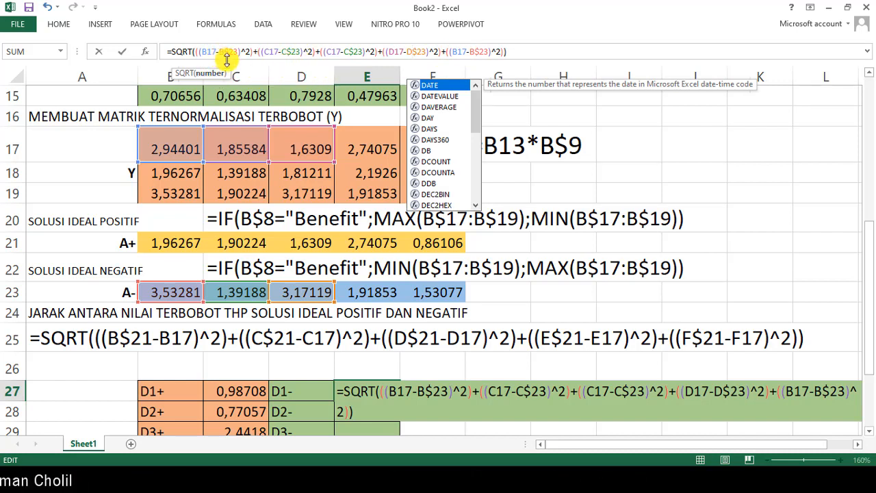
# - Correct the third term of the E27 formula to ((D17-D$23)^2)
pyautogui.click(332, 52)
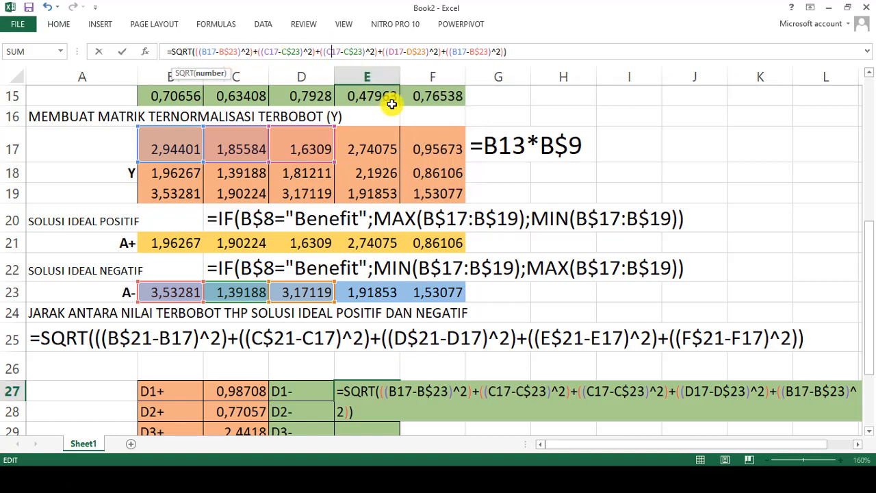
pyautogui.write('D')
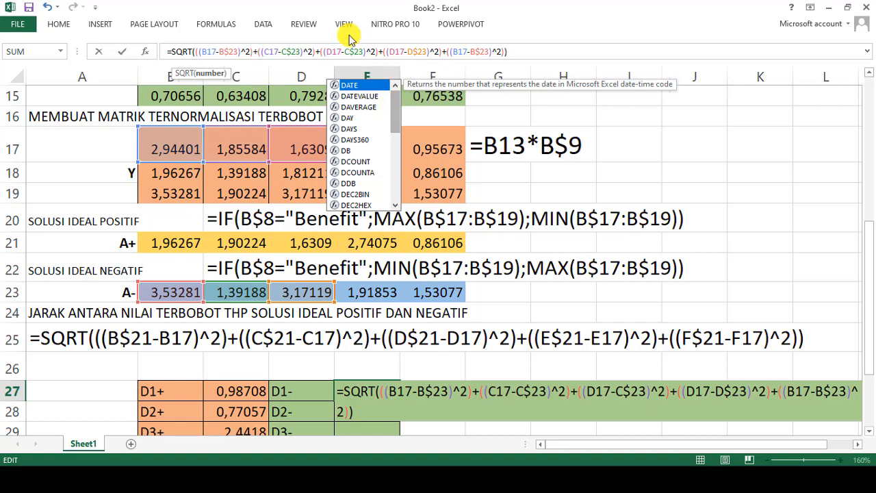
pyautogui.moveTo(350, 52); pyautogui.dragTo(345, 53)
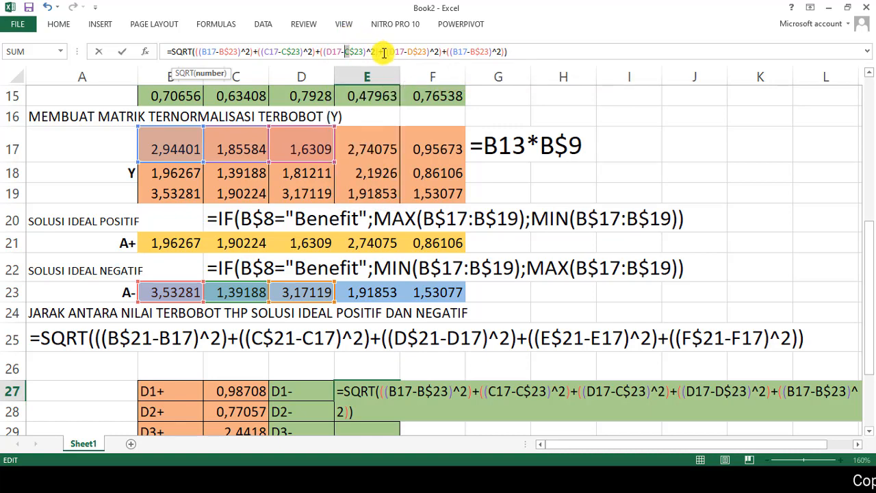
pyautogui.write('D')
# - Correct the fourth term of the E27 formula to ((E17-E$23)^2)
pyautogui.click(395, 54)
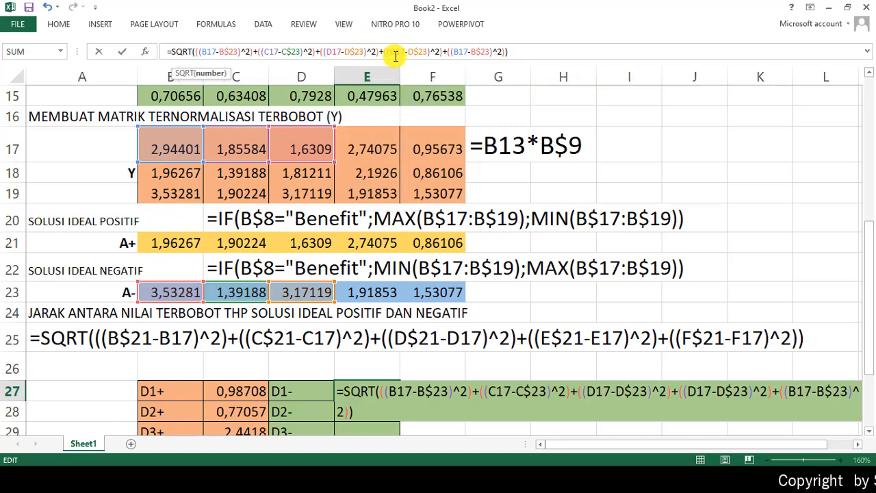
pyautogui.press('BackSpace')
pyautogui.write('E')
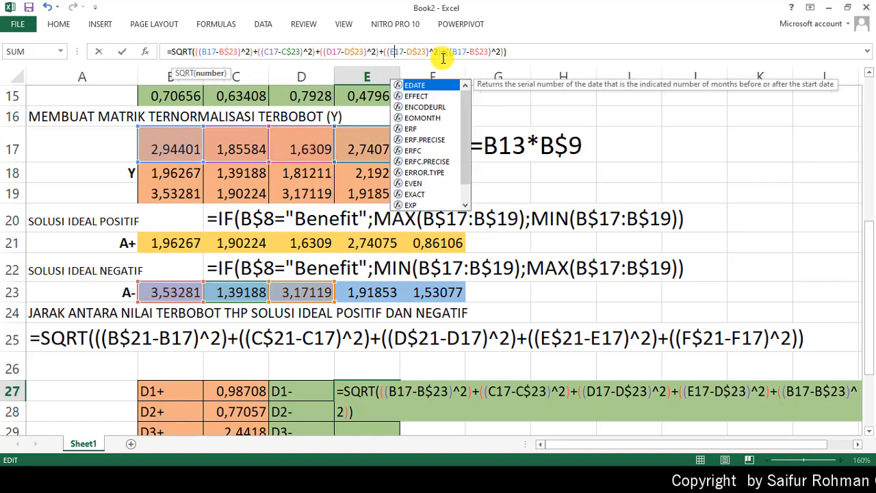
pyautogui.click(415, 51)
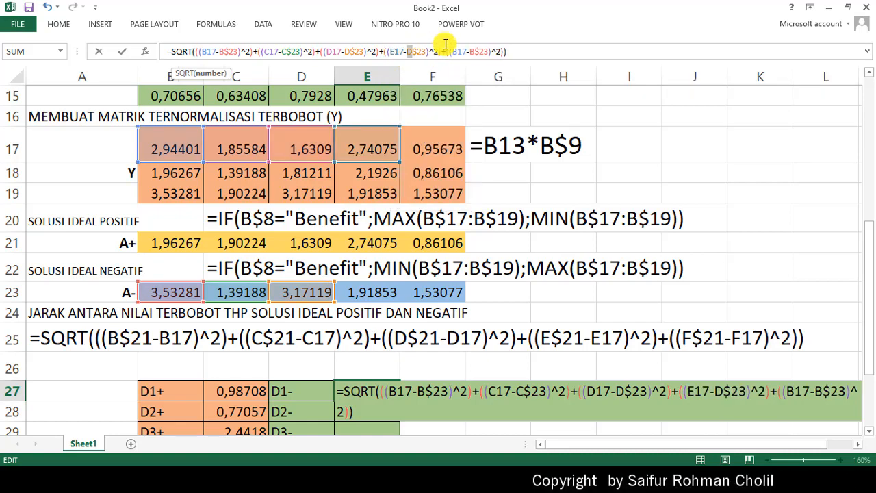
pyautogui.press('BackSpace')
pyautogui.write('E')
# - Change the last term of the E27 formula to ((F17-F$23)^2) and fill the formula down to E29
pyautogui.click(451, 51)
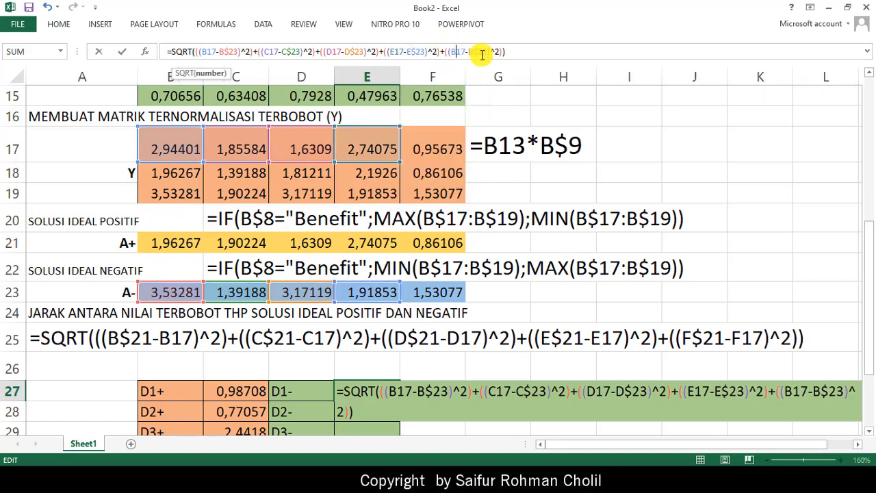
pyautogui.press('BackSpace')
pyautogui.write('F')
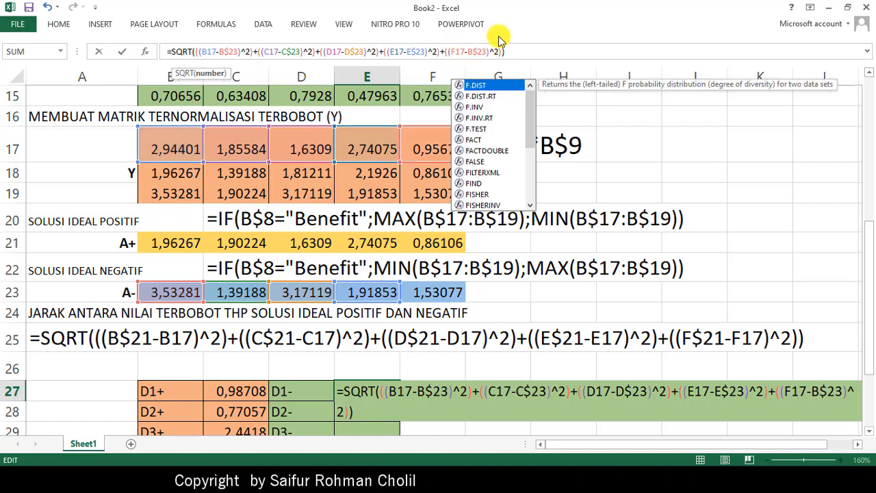
pyautogui.click(471, 51)
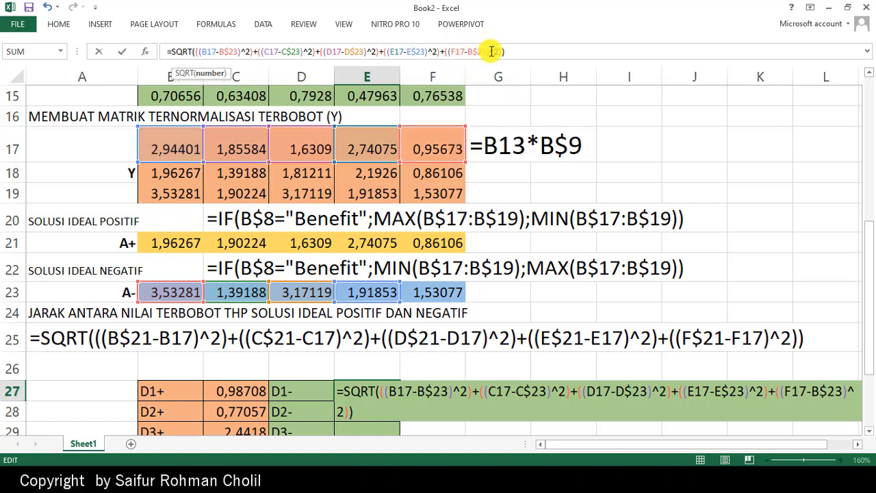
pyautogui.press('BackSpace')
pyautogui.write('F')
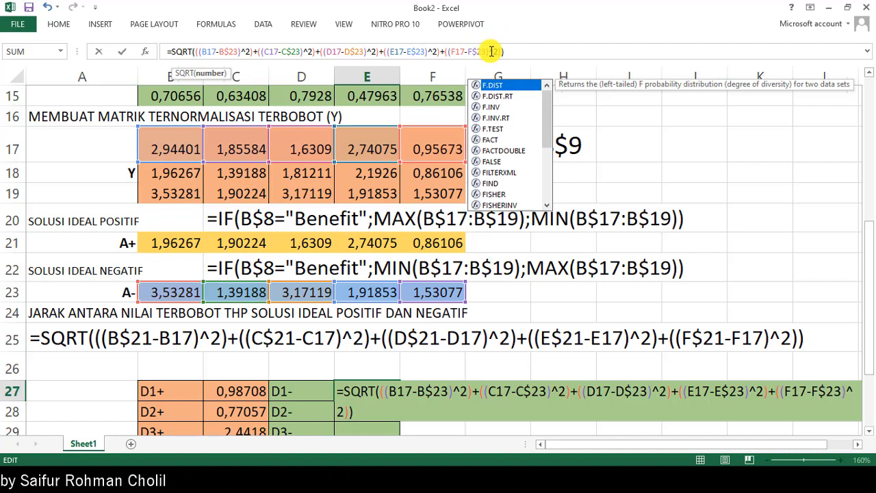
pyautogui.click(533, 53)
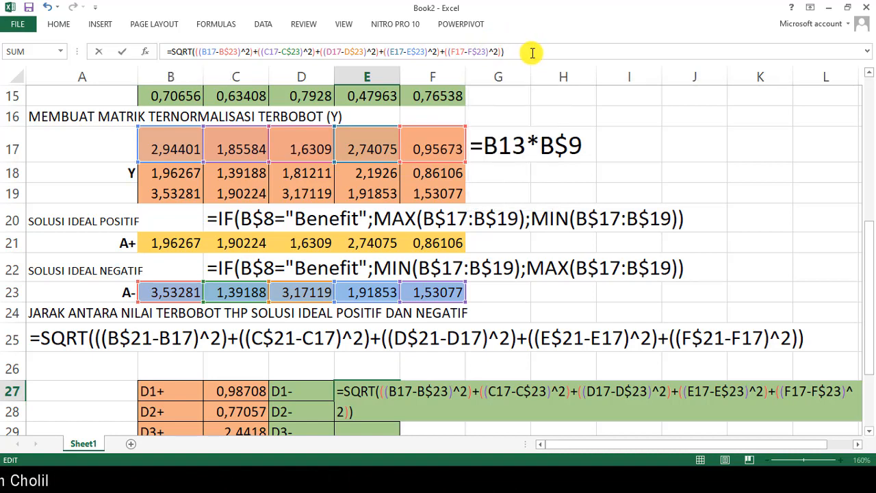
pyautogui.hotkey('ctrl', 'Return')
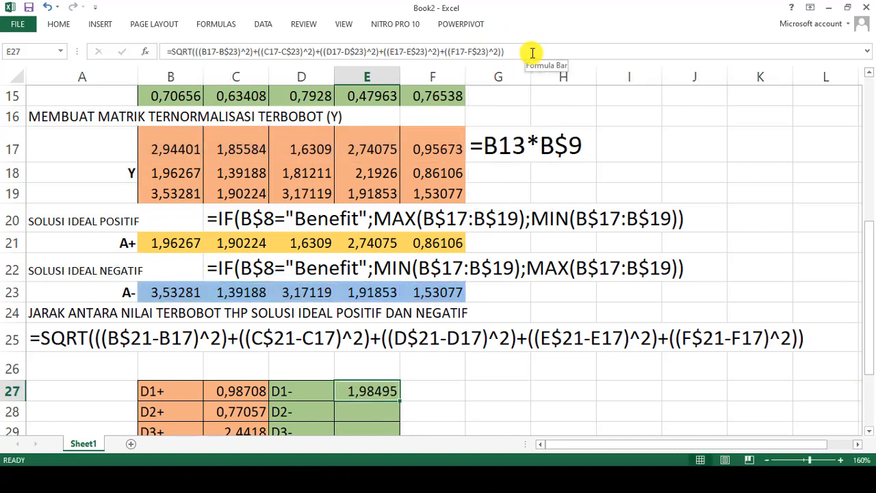
pyautogui.scroll(-1, 377, 295)
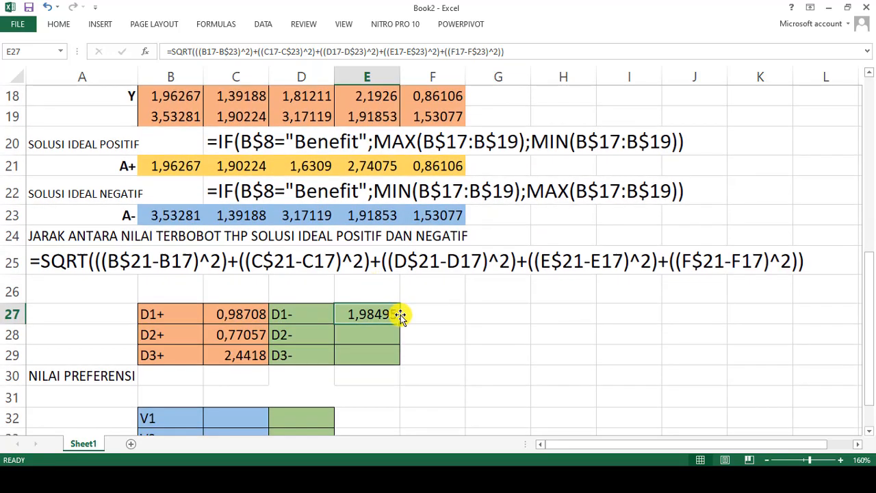
pyautogui.moveTo(400, 322); pyautogui.dragTo(402, 361)
# - Switch to the METODE TOPSIS PDF in Nitro Pro and compare the D- distances with its negative ideal solution slide
pyautogui.hotkey('alt', 'Tab')
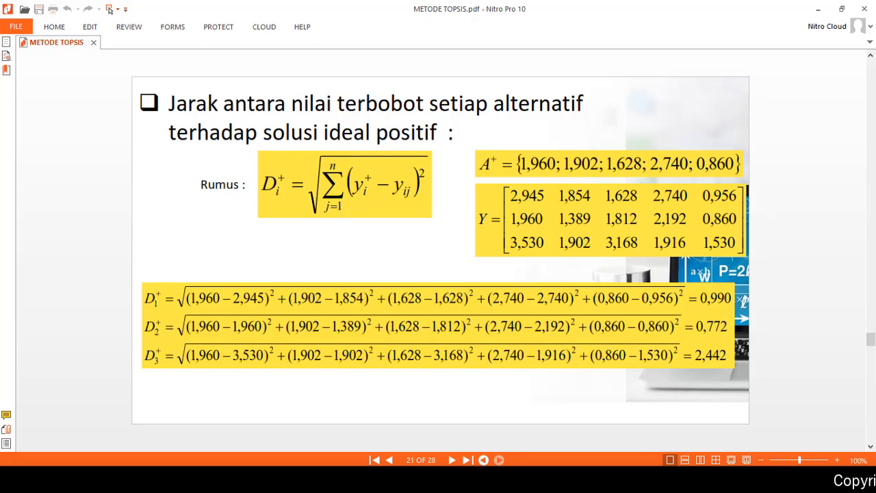
pyautogui.scroll(-1, 454, 403)
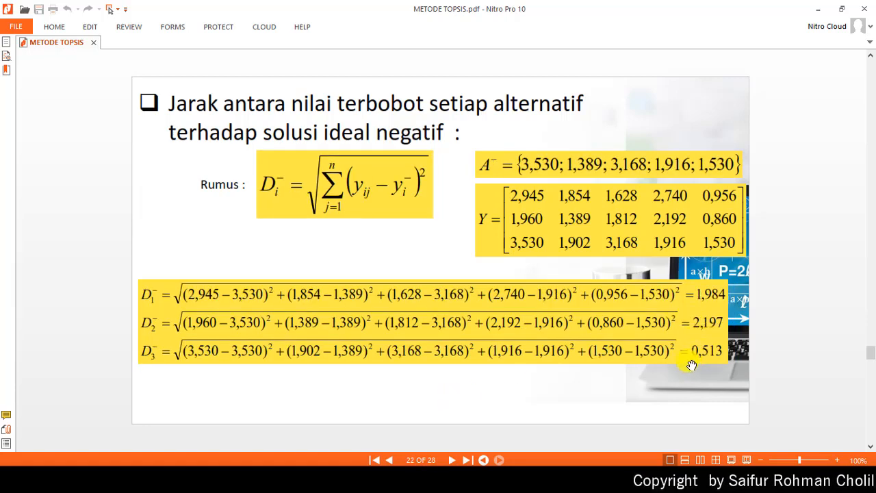
pyautogui.click(818, 10)
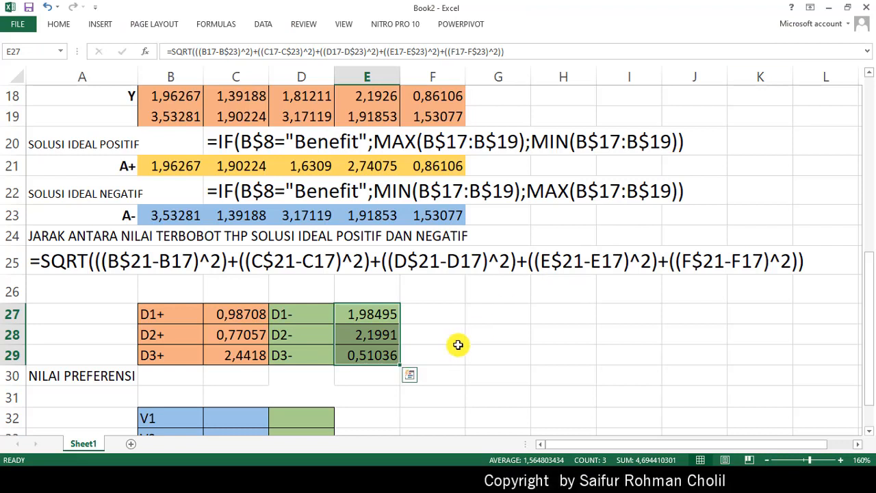
# - Copy the D1- formula from E27 and note it as plain text in A26
pyautogui.click(372, 313)
pyautogui.click(507, 51)
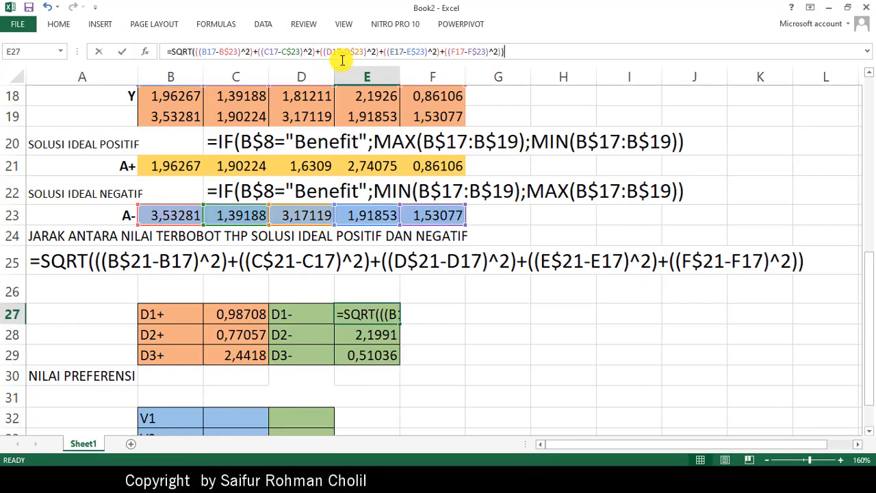
pyautogui.press('Return')
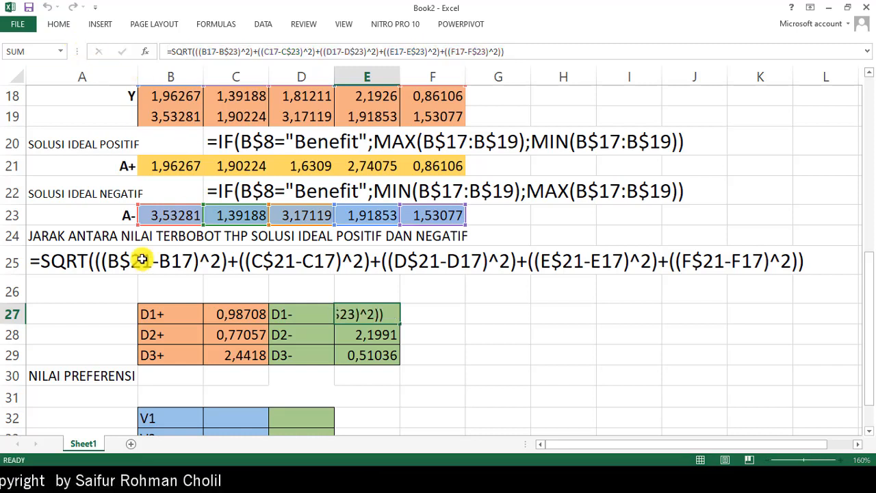
pyautogui.click(60, 281)
pyautogui.write('=SQRT(((B17-B$23)^2)+((C17-C$23)^2)+((D17-D$23)^2)+((E17-E$23)^2)+((F17-F$23)^2))')
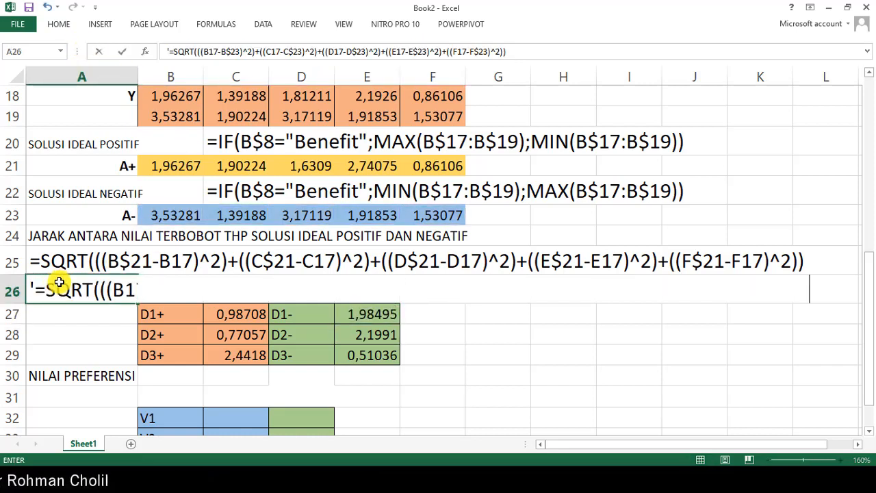
pyautogui.press('Return')
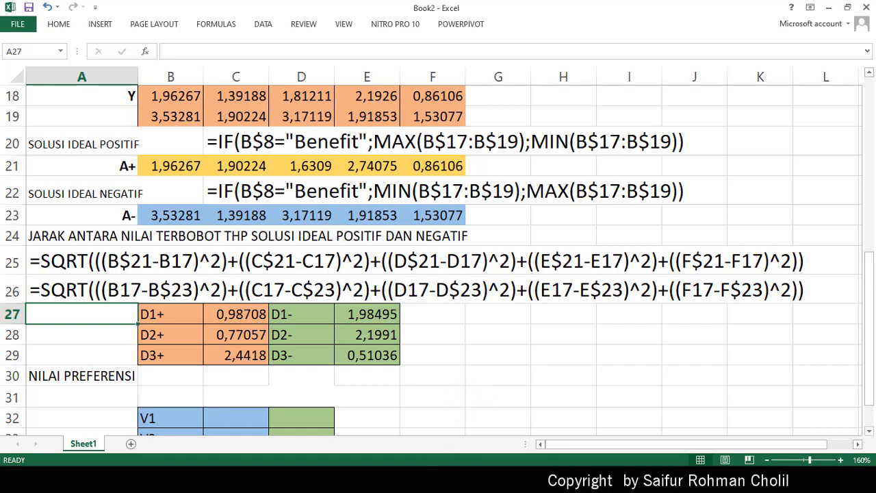
# - Review the preference value formula in the METODE TOPSIS PDF and return to the Excel sheet
pyautogui.click(427, 480)
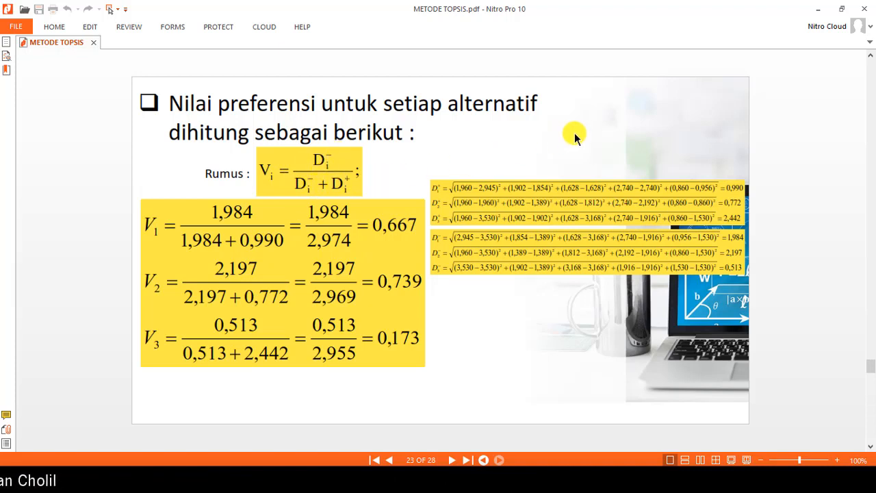
pyautogui.click(818, 9)
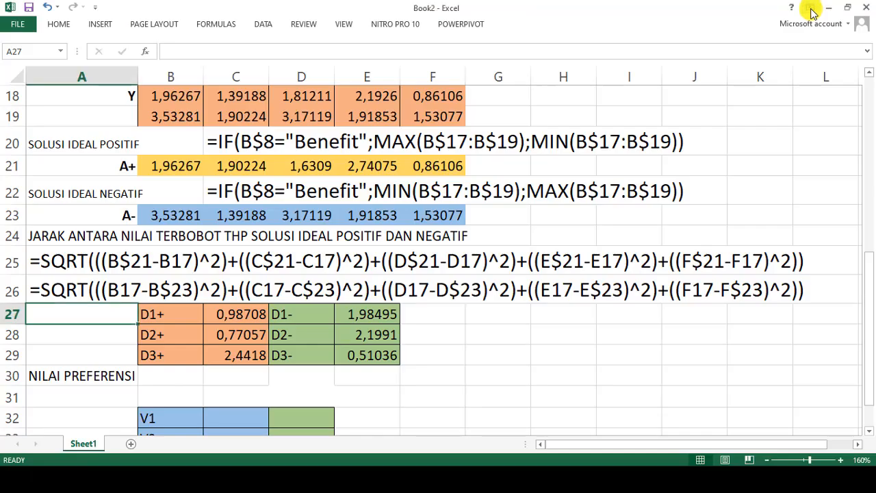
# - Calculate the V1 preference value in C32 with =E27/(E27+C27) and fill the formula down to C34
pyautogui.scroll(-1, 310, 352)
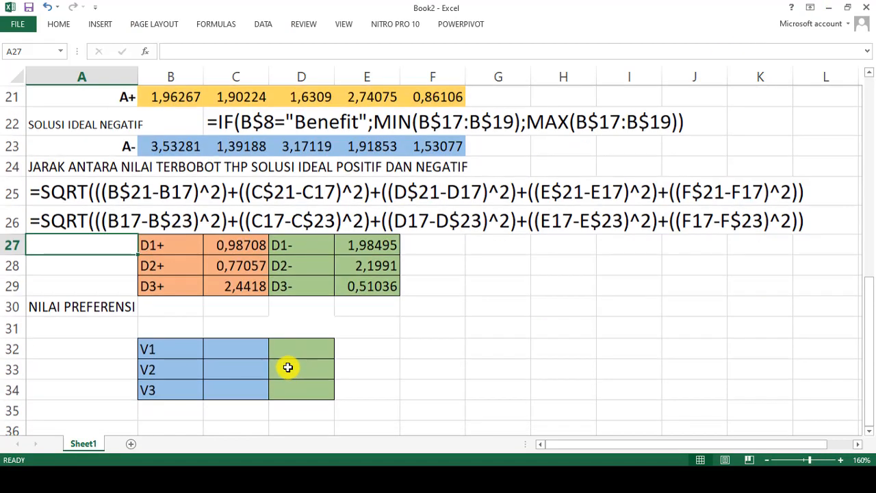
pyautogui.click(239, 342)
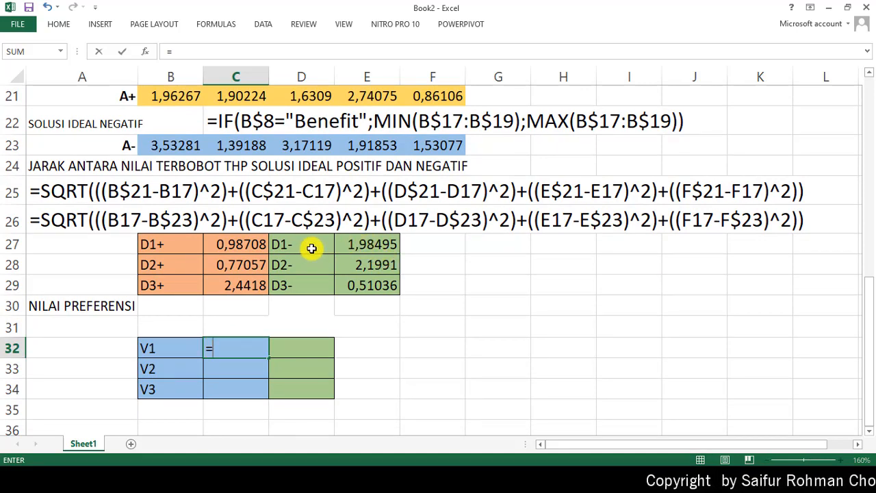
pyautogui.click(370, 245)
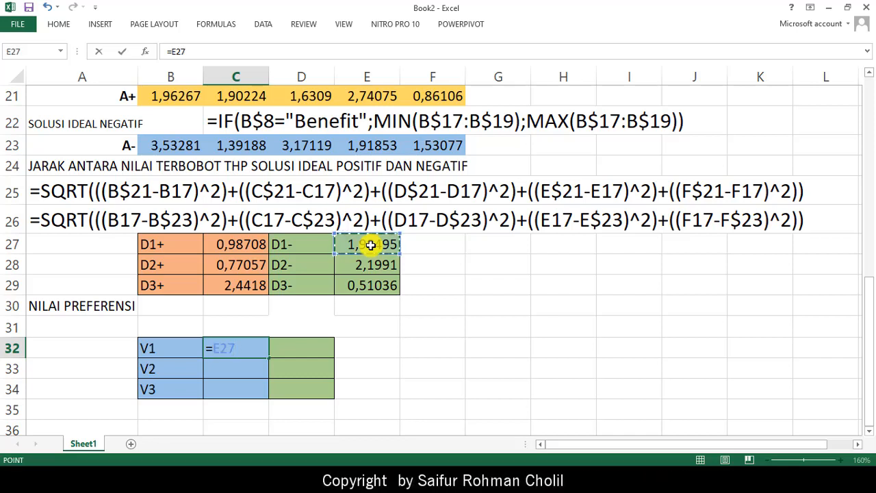
pyautogui.write('/')
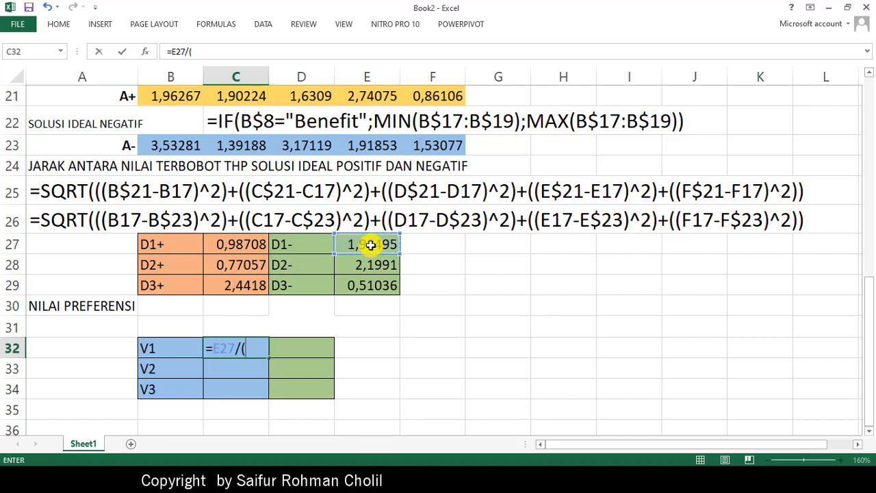
pyautogui.write('(')
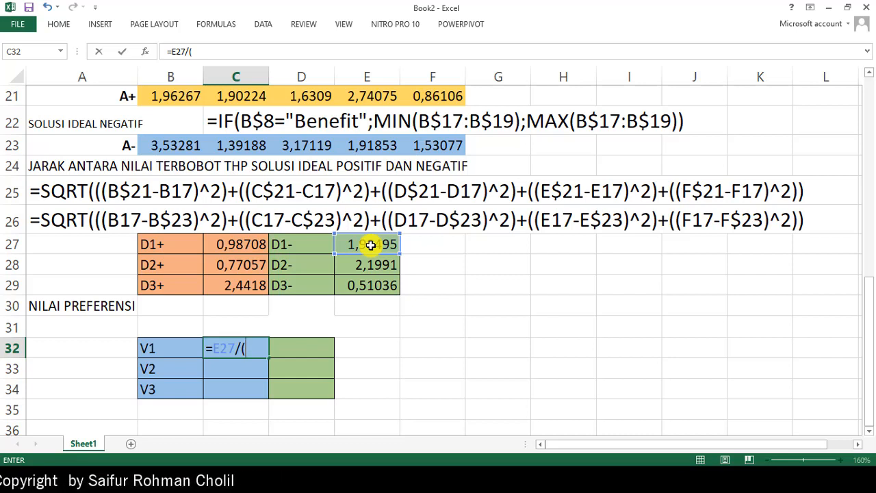
pyautogui.click(382, 245)
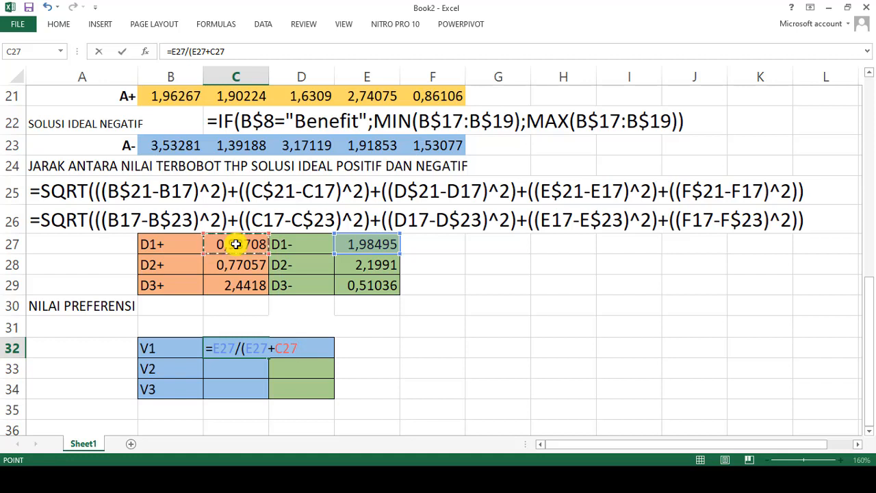
pyautogui.press('Return')
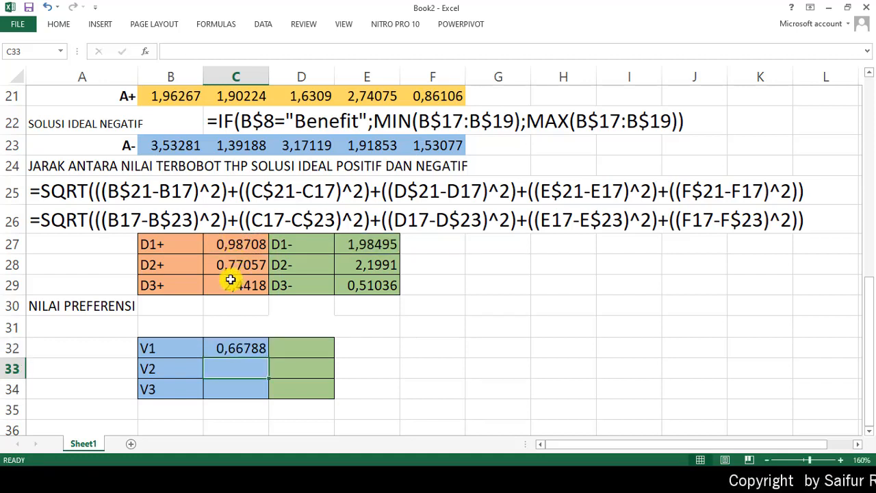
pyautogui.click(252, 347)
pyautogui.moveTo(271, 358); pyautogui.dragTo(272, 393)
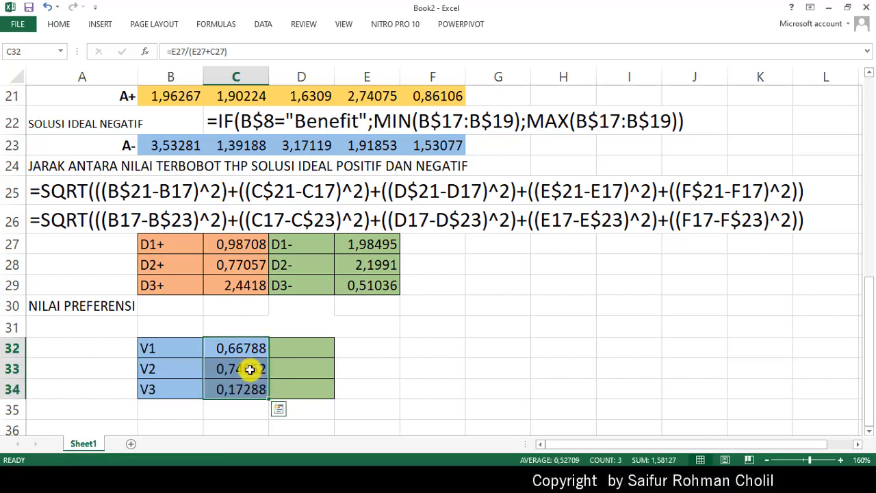
# - Copy the V1 formula from C32 and note it as plain text in A31
pyautogui.click(226, 344)
pyautogui.moveTo(246, 53); pyautogui.dragTo(120, 48)
pyautogui.hotkey('ctrl', 'c')
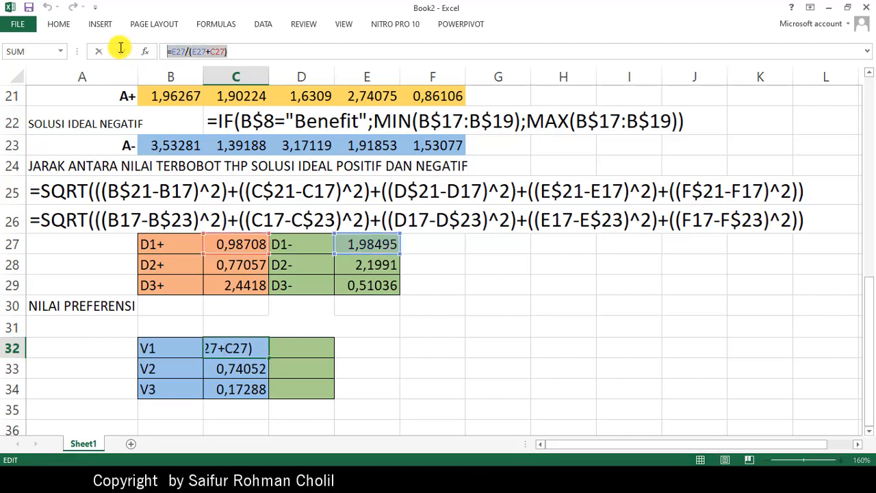
pyautogui.press('Return')
pyautogui.click(56, 326)
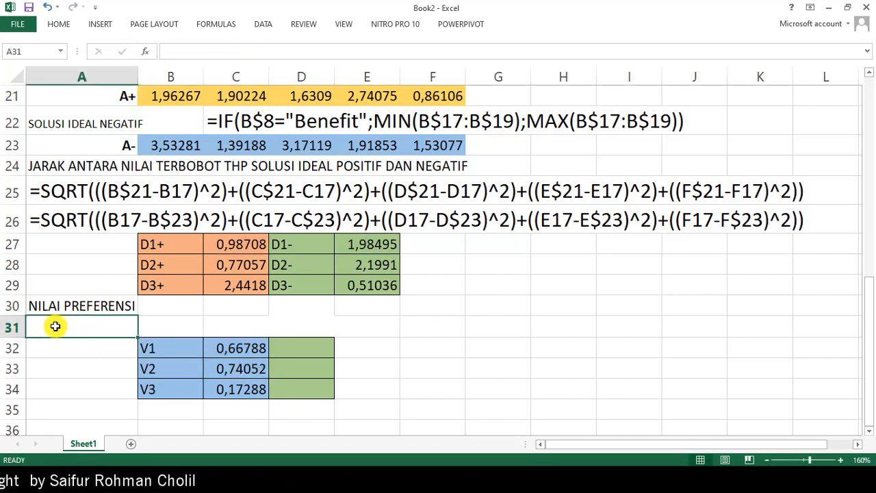
pyautogui.write("'")
pyautogui.hotkey('ctrl', 'v')
pyautogui.press('Return')
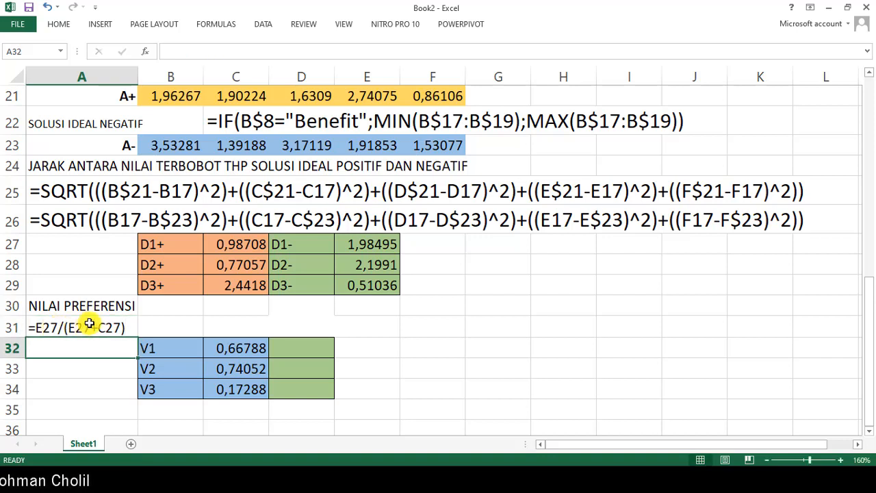
# - Set the font size of row 31, which holds the preference formula note, to 18
pyautogui.click(89, 326)
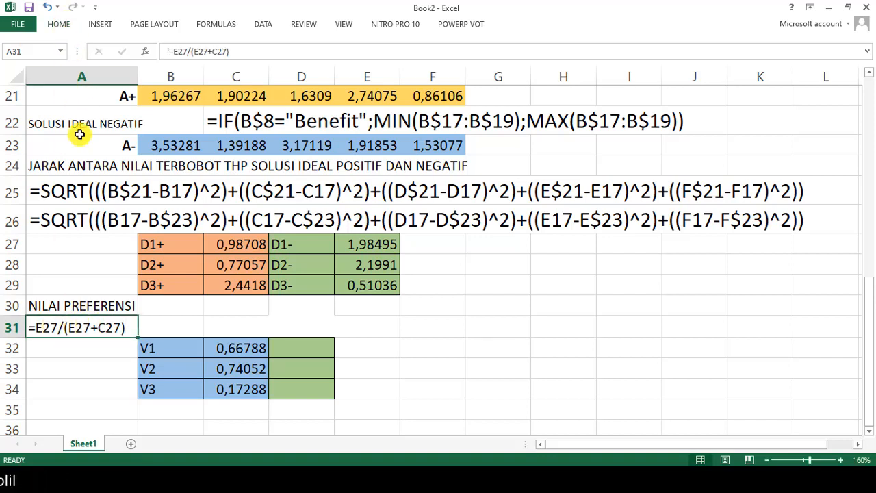
pyautogui.moveTo(123, 330); pyautogui.dragTo(429, 333)
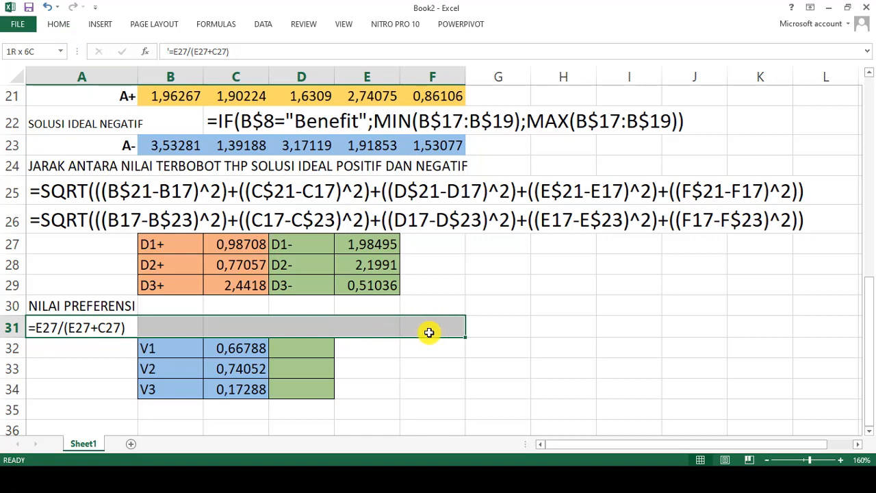
pyautogui.click(15, 329)
pyautogui.click(59, 24)
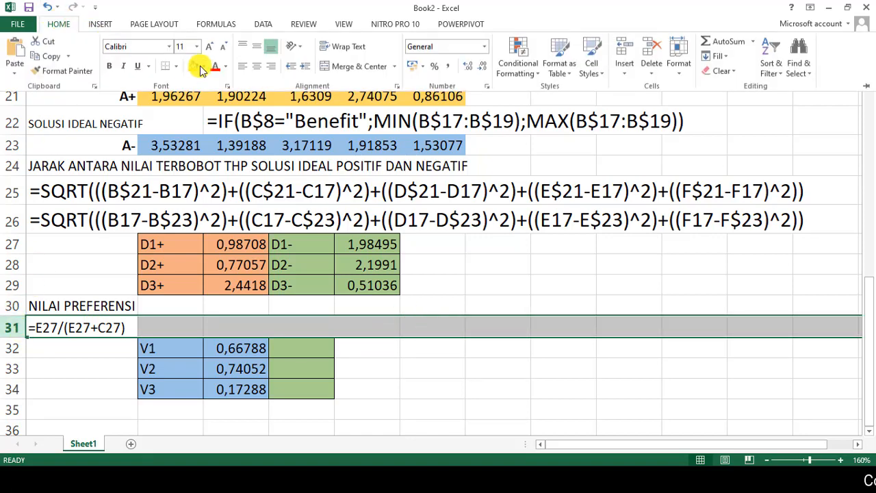
pyautogui.click(196, 47)
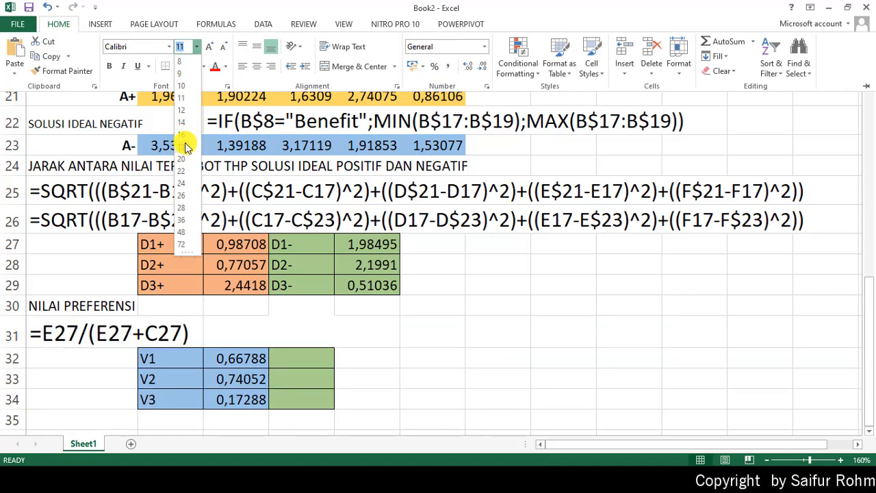
pyautogui.click(182, 144)
# - Rank the V1 preference value in D32 with =RANK(C32;$C$32:$C$34;0) and fill the formula down to D34
pyautogui.click(288, 362)
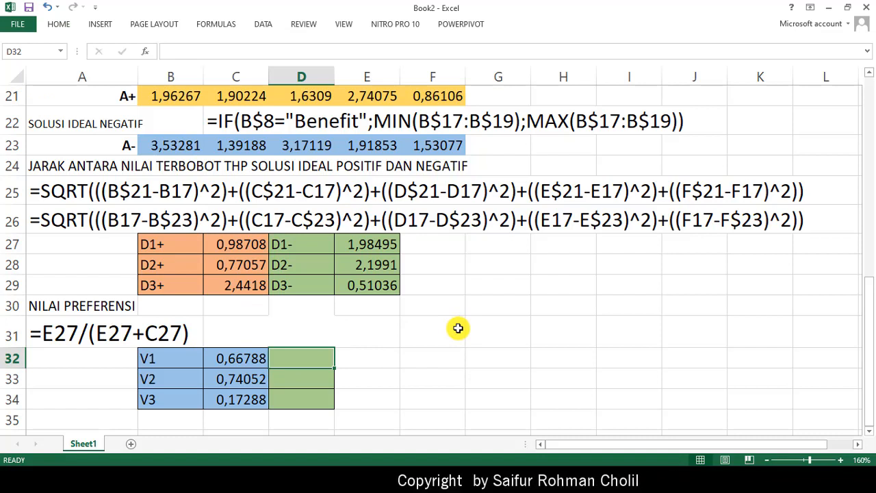
pyautogui.write('=RANK')
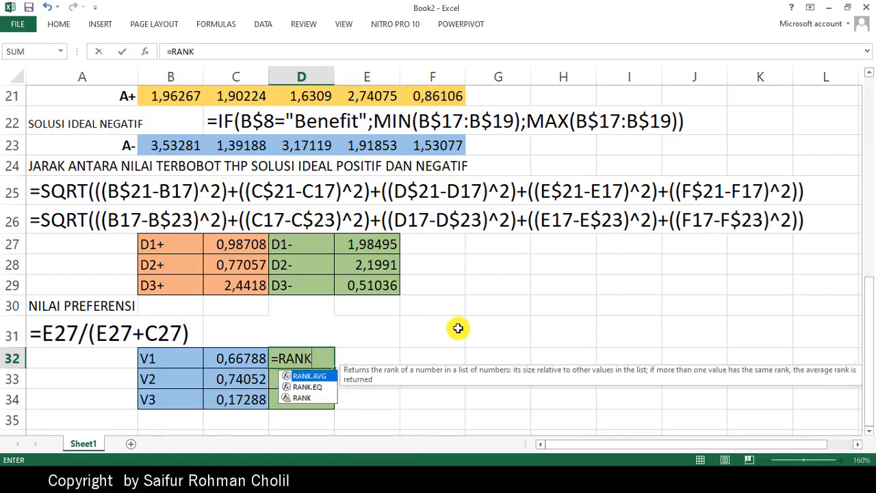
pyautogui.write('(')
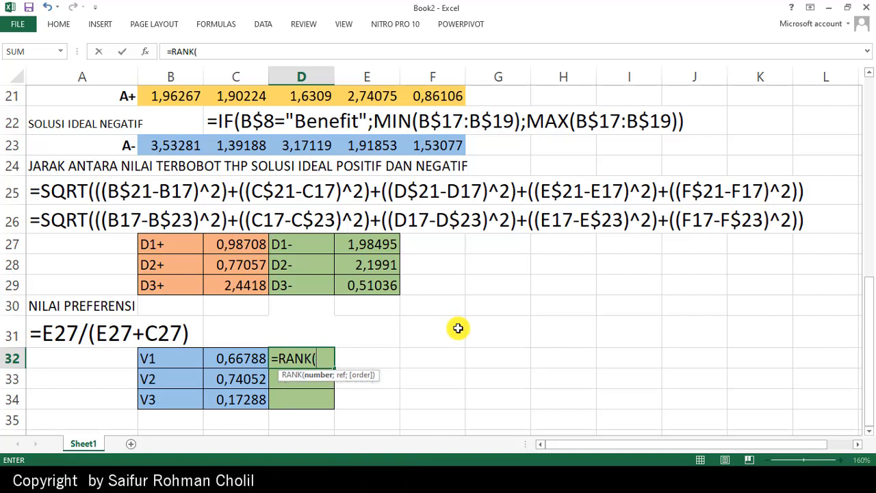
pyautogui.click(253, 358)
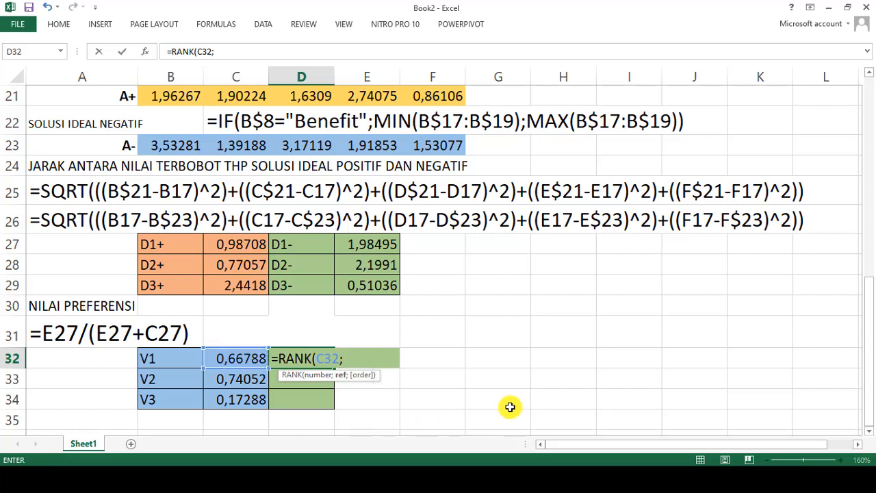
pyautogui.moveTo(240, 358); pyautogui.dragTo(245, 406)
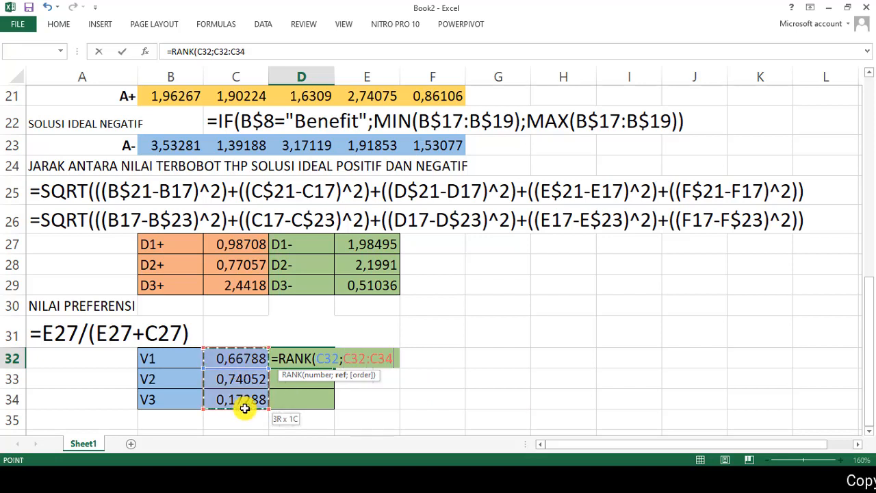
pyautogui.press('F4')
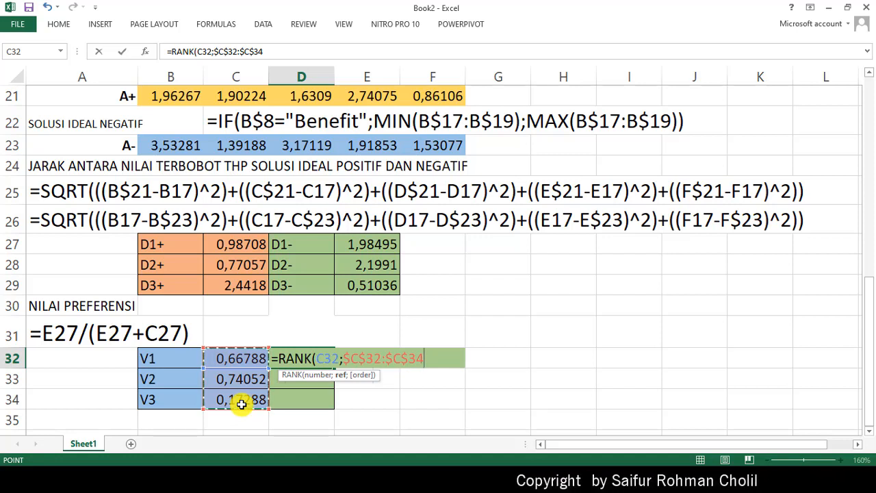
pyautogui.write(';')
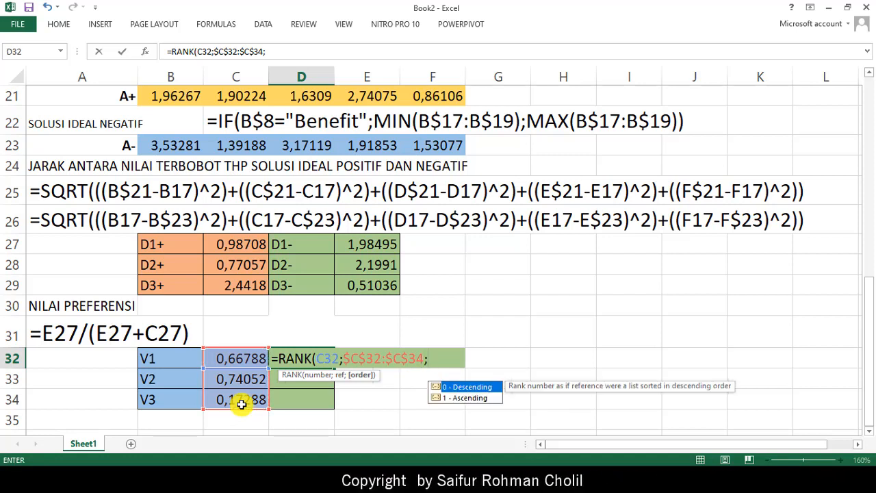
pyautogui.write('0)')
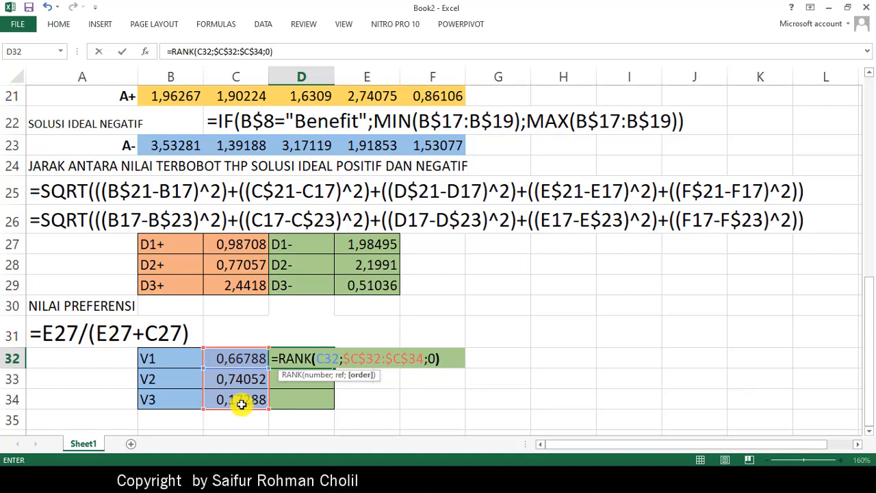
pyautogui.press('Return')
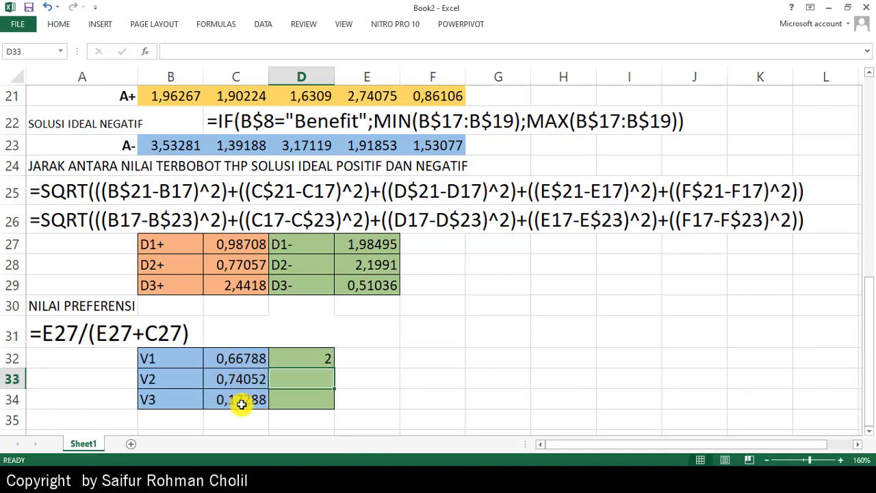
pyautogui.click(319, 359)
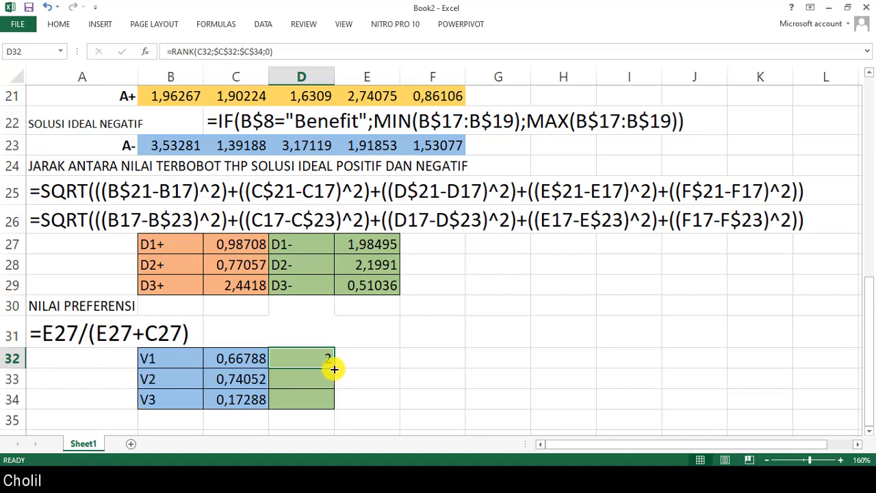
pyautogui.moveTo(334, 369); pyautogui.dragTo(328, 408)
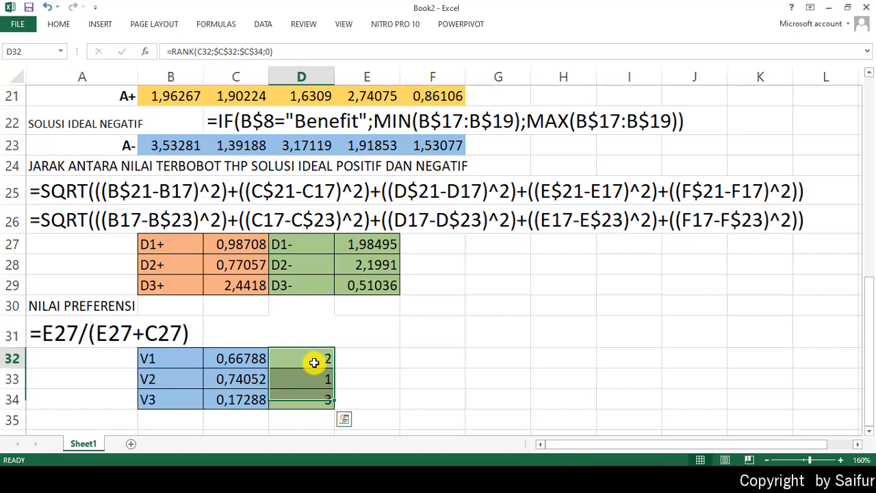
# - Copy the rank formula from D32, note it as plain text in D31 and remove the note's bold formatting
pyautogui.click(313, 361)
pyautogui.click(178, 47)
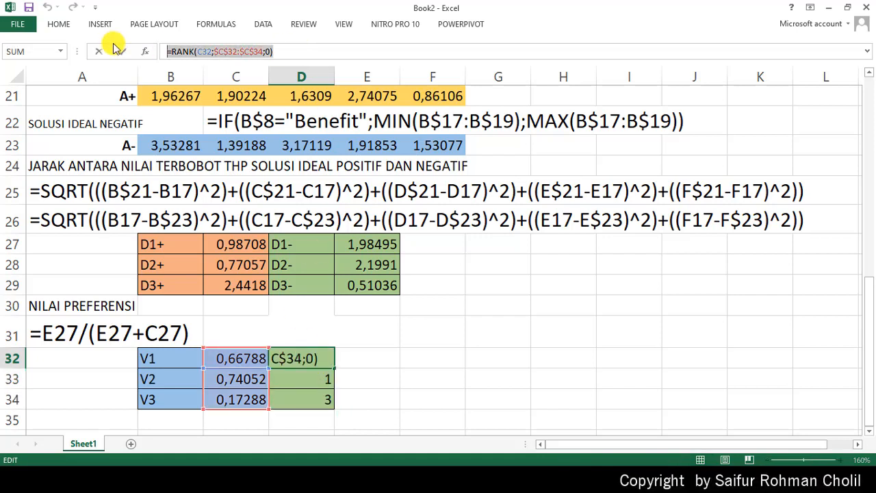
pyautogui.press('Return')
pyautogui.click(290, 331)
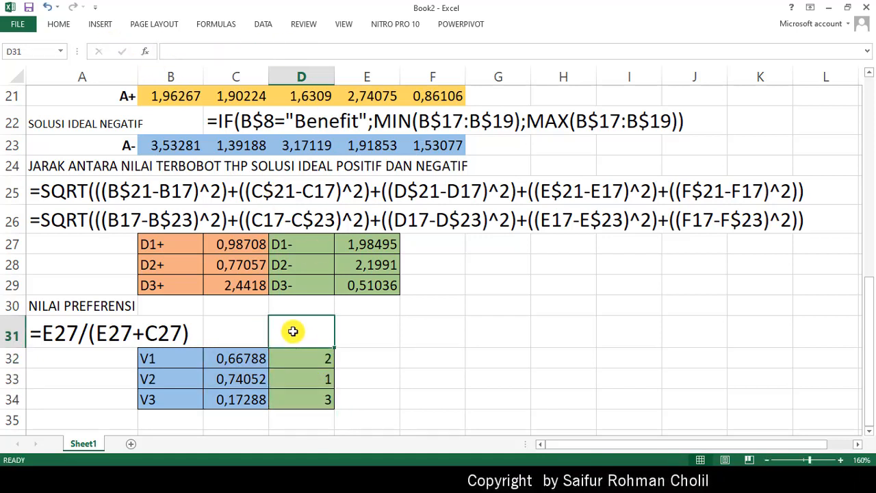
pyautogui.write("'")
pyautogui.write('=RANK(C32;$C$32:$C$34;0)')
pyautogui.press('Return')
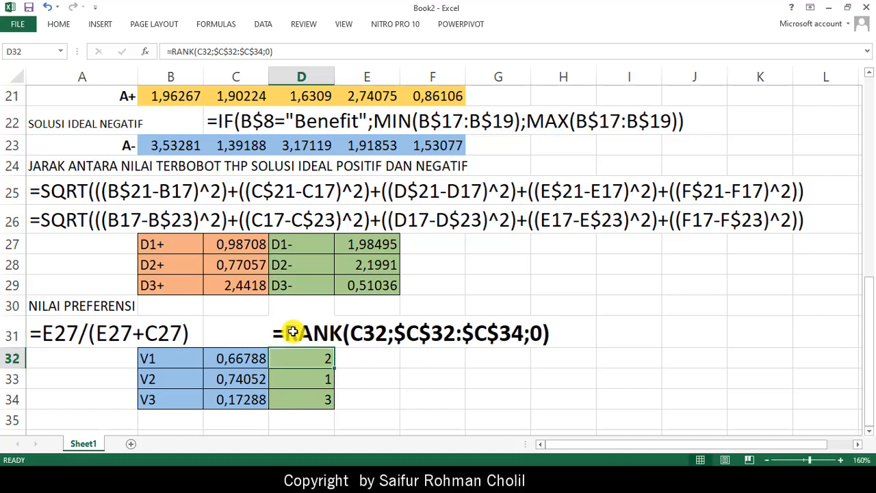
pyautogui.click(292, 332)
pyautogui.click(415, 380)
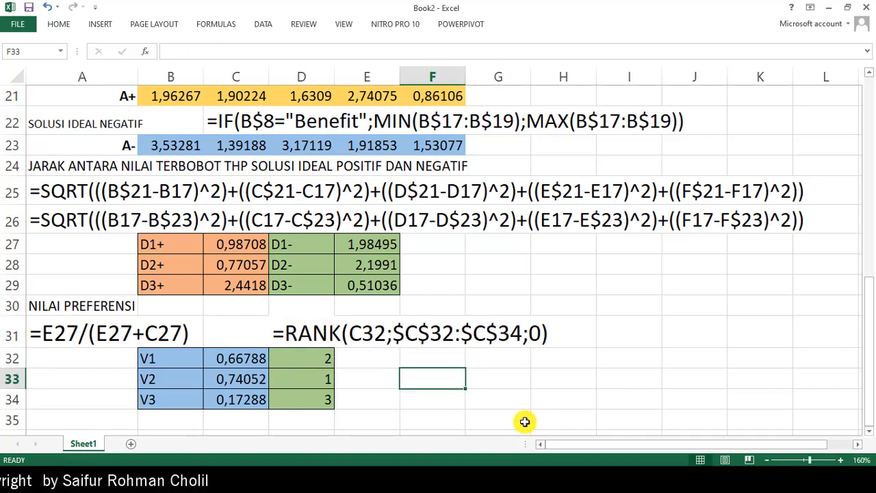
# - Compare the preference values with the worked example in the METODE TOPSIS PDF and return to the Excel sheet
pyautogui.click(373, 480)
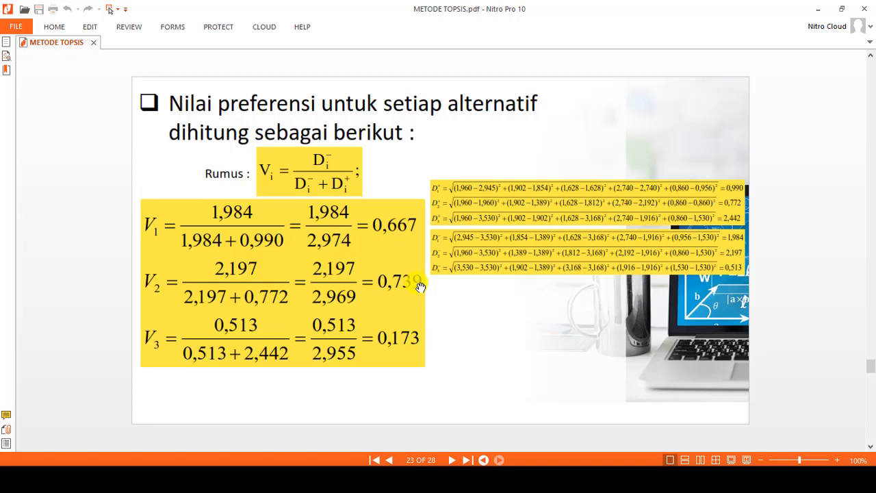
pyautogui.click(818, 9)
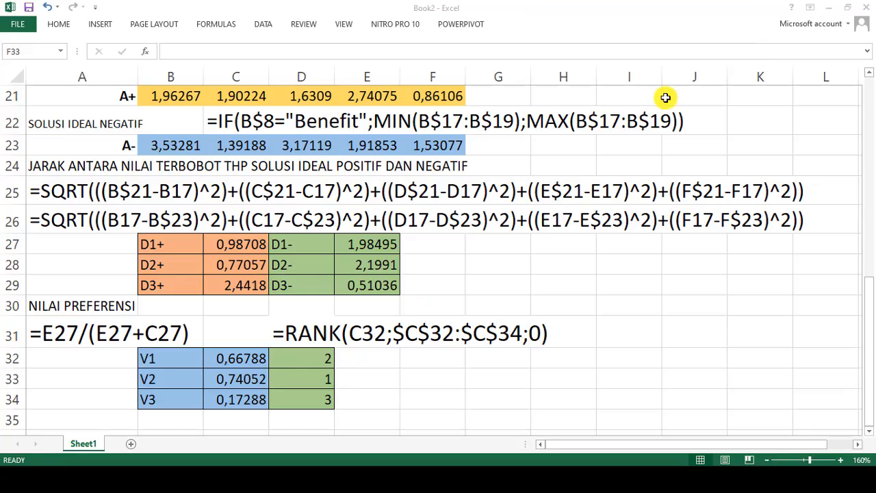